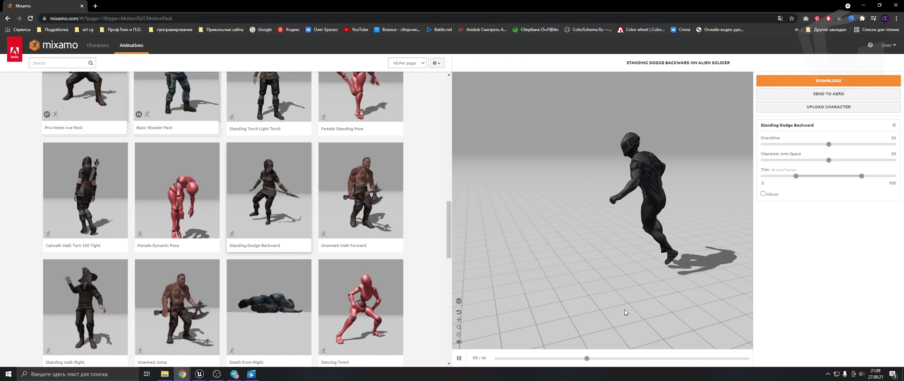
Step: Download the Standing Dodge Backward animation from Mixamo, confirming the Download Settings dialog
{"action": "left_click", "coordinate": [828, 81]}
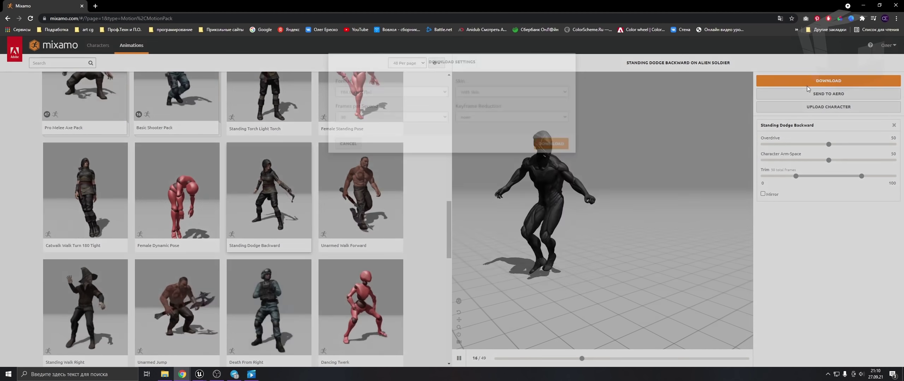
{"action": "left_click", "coordinate": [550, 162]}
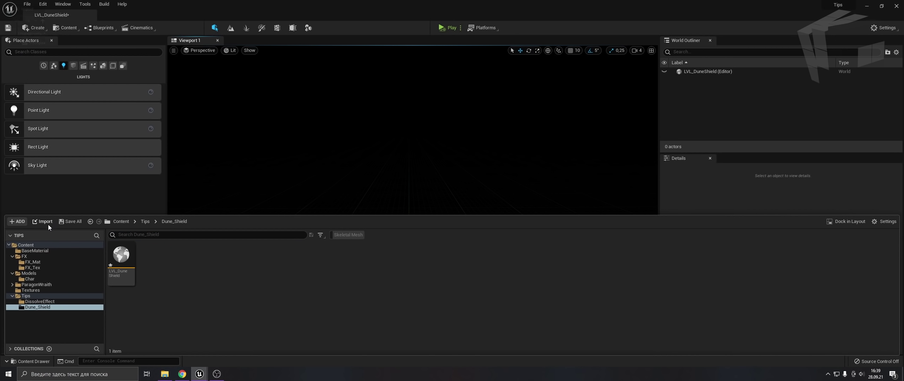
Step: Import BackJumpSolder.fbx with its mesh, animation and textures into Dune_Shield
{"action": "left_click", "coordinate": [45, 222]}
{"action": "left_click", "coordinate": [105, 59]}
{"action": "left_click", "coordinate": [365, 179]}
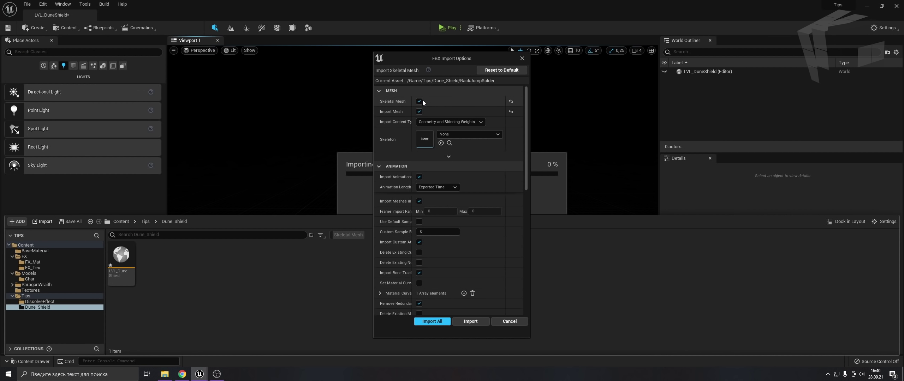
{"action": "left_click", "coordinate": [433, 321]}
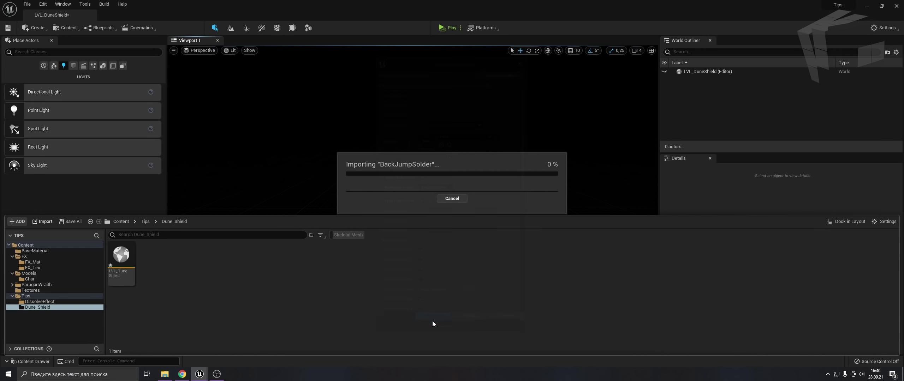
Step: Create a new material asset named M_Translucent
{"action": "right_click", "coordinate": [678, 287]}
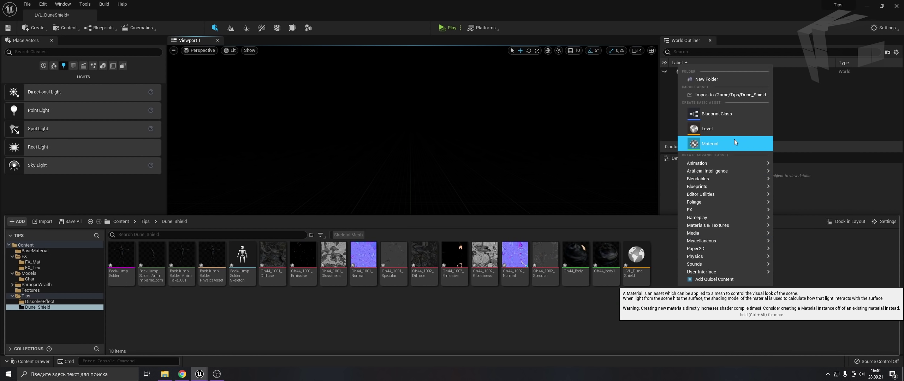
{"action": "left_click", "coordinate": [734, 139]}
{"action": "type", "text": "M_Tr"}
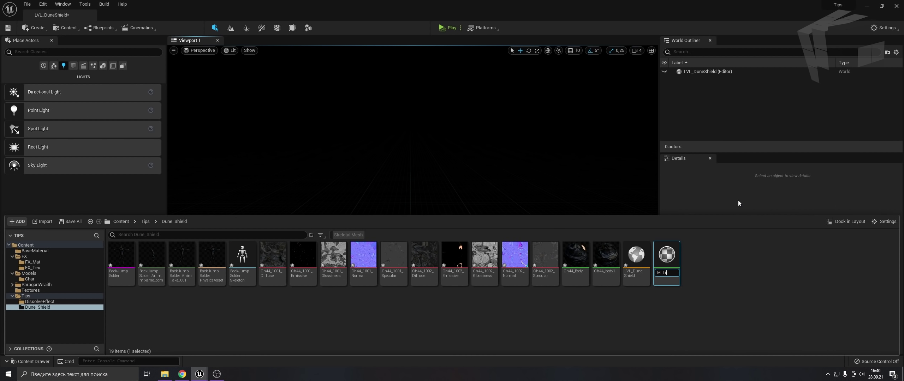
{"action": "type", "text": "anslucent"}
{"action": "key", "text": "Return"}
{"action": "key", "text": "Return"}
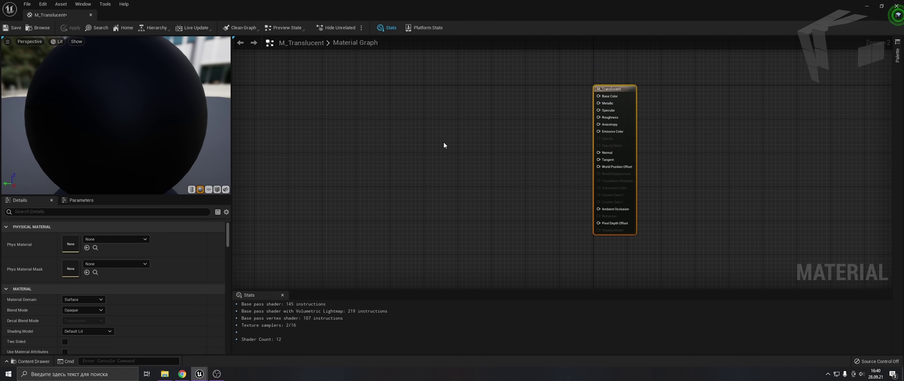
Step: Set the material's Blend Mode to Translucent and Shading Model to Unlit
{"action": "left_click", "coordinate": [92, 310]}
{"action": "left_click", "coordinate": [88, 330]}
{"action": "left_click", "coordinate": [88, 331]}
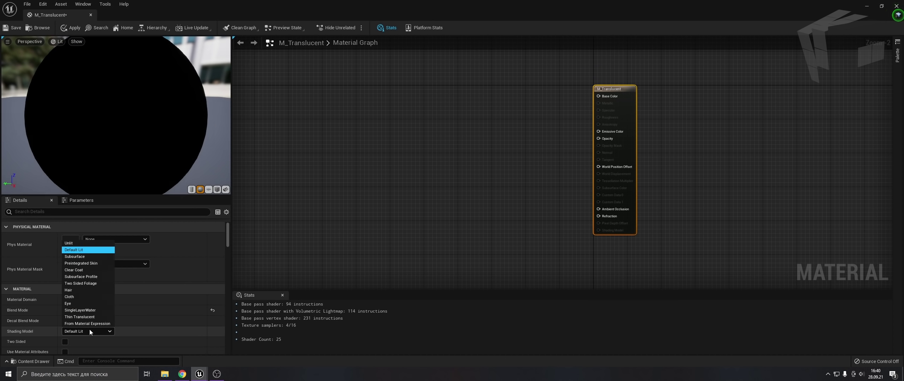
{"action": "left_click", "coordinate": [82, 243]}
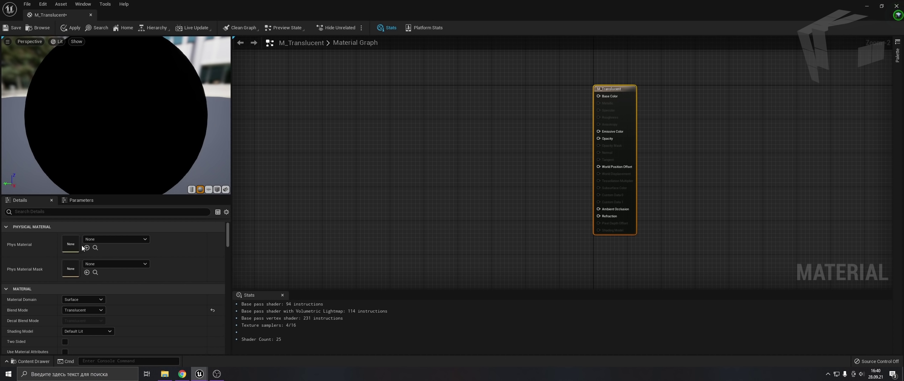
Step: Feed a cyan Color parameter multiplied by an EmissionPower parameter into Emissive Color
{"action": "left_click", "coordinate": [430, 137]}
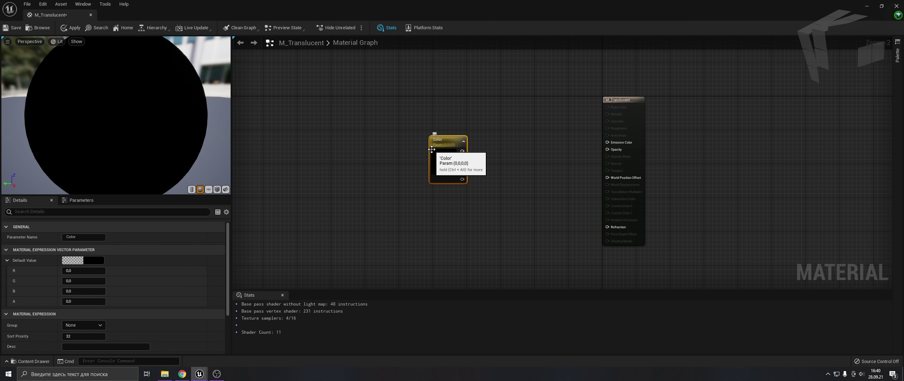
{"action": "left_click_drag", "start_coordinate": [431, 150], "coordinate": [430, 114]}
{"action": "left_click", "coordinate": [433, 171]}
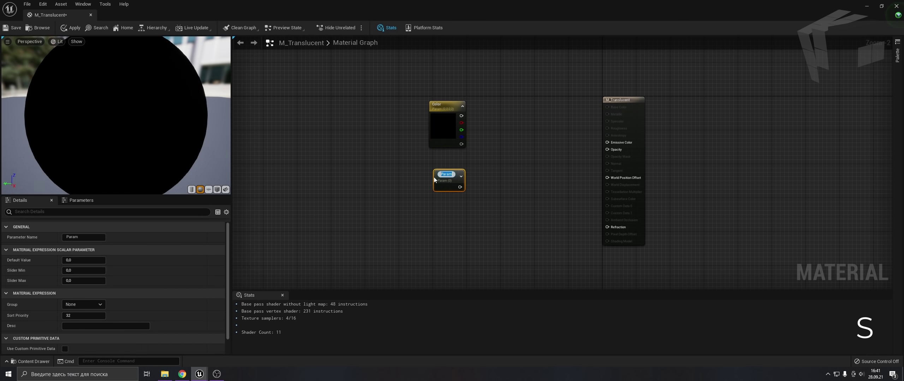
{"action": "type", "text": "Emission"}
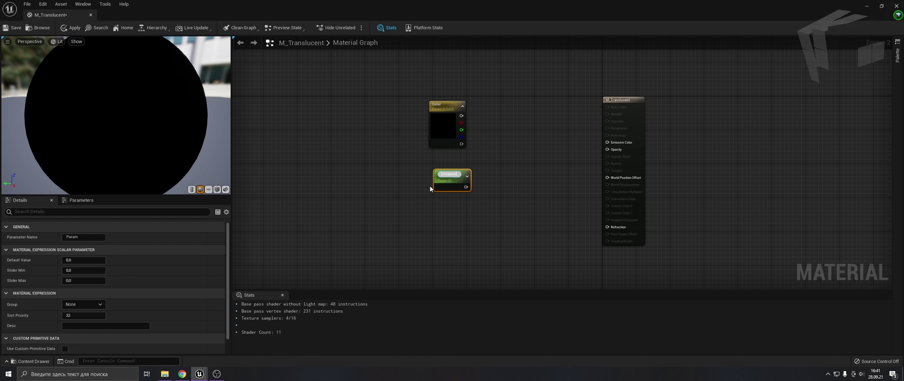
{"action": "type", "text": "Power"}
{"action": "key", "text": "Return"}
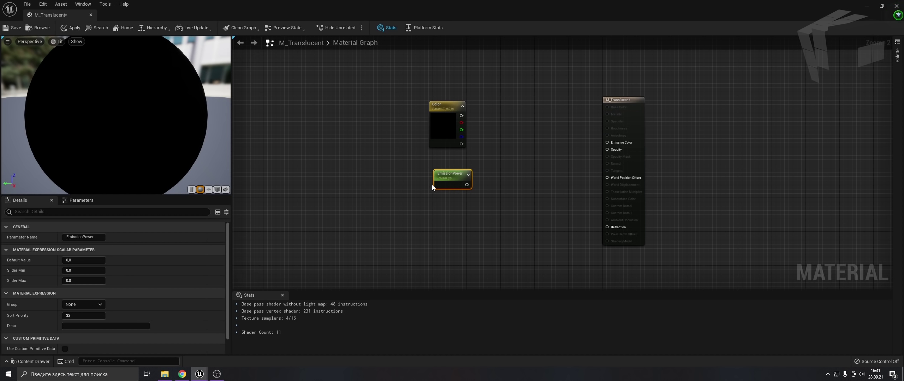
{"action": "left_click", "coordinate": [506, 151]}
{"action": "left_click_drag", "start_coordinate": [509, 166], "coordinate": [467, 185]}
{"action": "left_click_drag", "start_coordinate": [509, 158], "coordinate": [468, 118]}
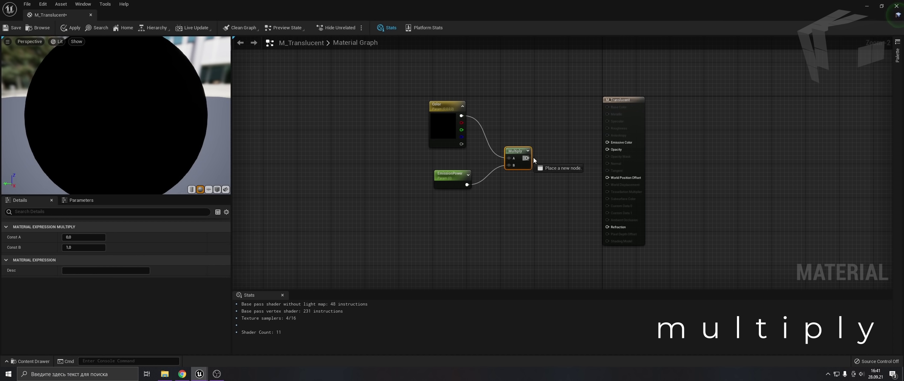
{"action": "left_click_drag", "start_coordinate": [533, 161], "coordinate": [607, 142]}
{"action": "left_click_drag", "start_coordinate": [436, 137], "coordinate": [466, 116]}
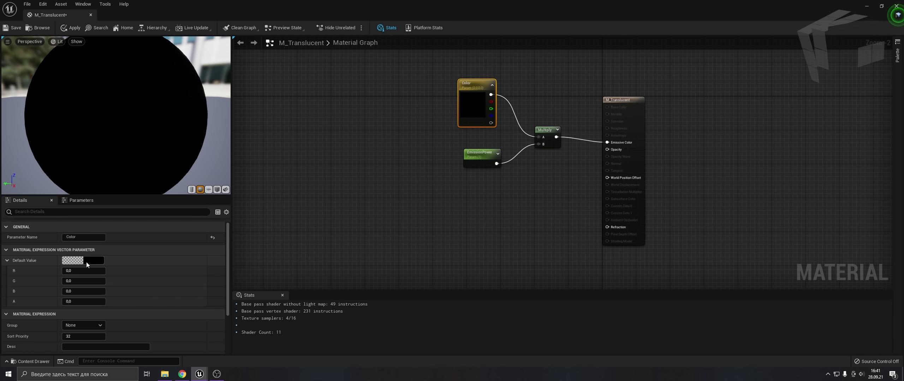
{"action": "left_click", "coordinate": [87, 261]}
{"action": "left_click", "coordinate": [190, 364]}
Step: Add a Fresnel node feeding a Power node, and connect Power to Opacity
{"action": "right_click", "coordinate": [438, 219]}
{"action": "type", "text": "fr"}
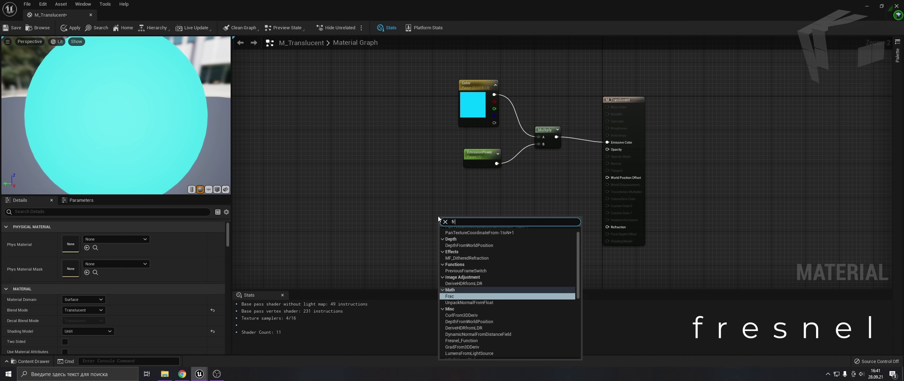
{"action": "type", "text": "esnel"}
{"action": "key", "text": "Return"}
{"action": "left_click_drag", "start_coordinate": [482, 227], "coordinate": [499, 219]}
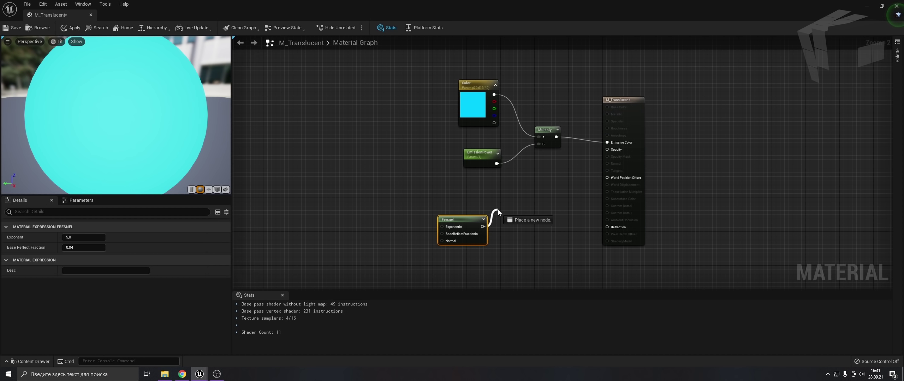
{"action": "type", "text": "power"}
{"action": "key", "text": "Return"}
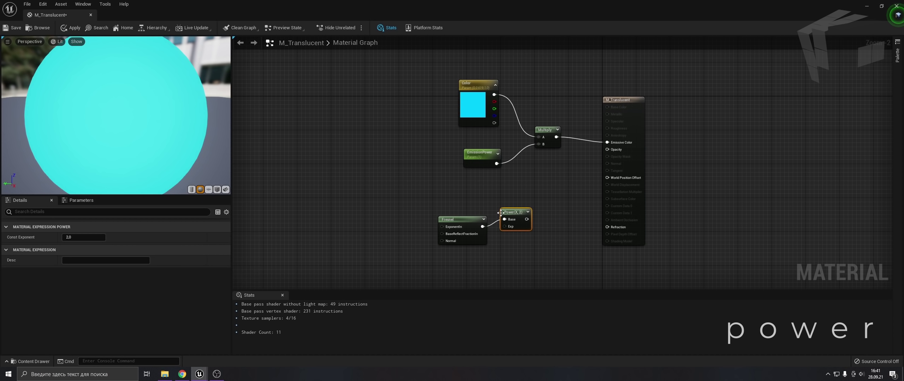
{"action": "left_click_drag", "start_coordinate": [458, 219], "coordinate": [437, 198]}
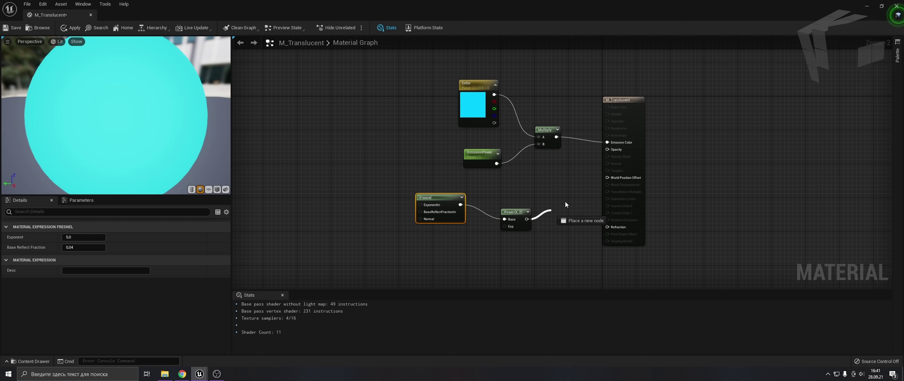
{"action": "left_click_drag", "start_coordinate": [527, 219], "coordinate": [607, 149]}
Step: Drive the Power exponent with a scalar Fresnel parameter defaulting to 2
{"action": "left_click", "coordinate": [431, 247]}
{"action": "type", "text": "Fresnel"}
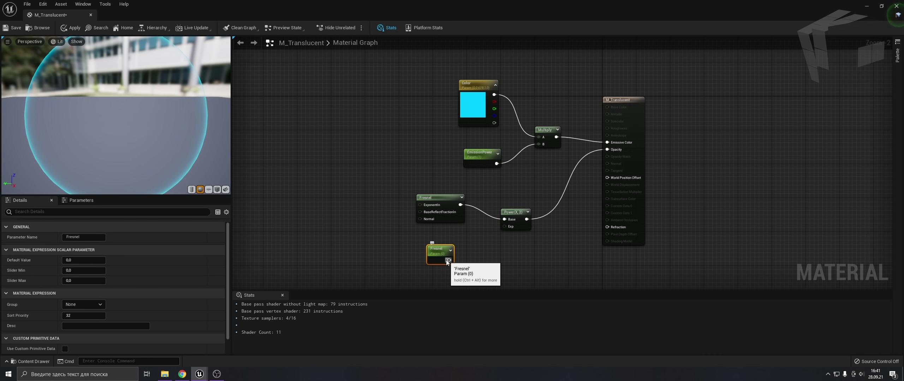
{"action": "left_click_drag", "start_coordinate": [449, 260], "coordinate": [504, 226]}
{"action": "left_click", "coordinate": [84, 260]}
{"action": "type", "text": "2"}
{"action": "key", "text": "Return"}
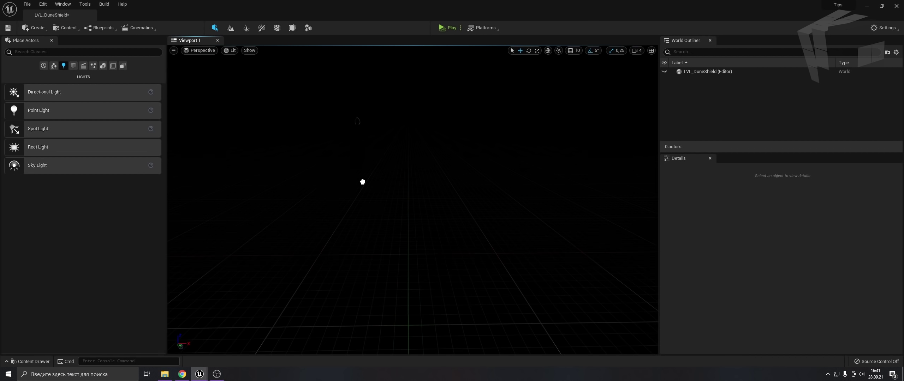
Step: Place BackJumpSolder in the level and set its Z location to 0
{"action": "left_click_drag", "start_coordinate": [122, 269], "coordinate": [362, 181]}
{"action": "left_click", "coordinate": [744, 235]}
{"action": "type", "text": "0"}
{"action": "key", "text": "Tab"}
{"action": "key", "text": "Tab"}
{"action": "type", "text": "0"}
{"action": "key", "text": "Return"}
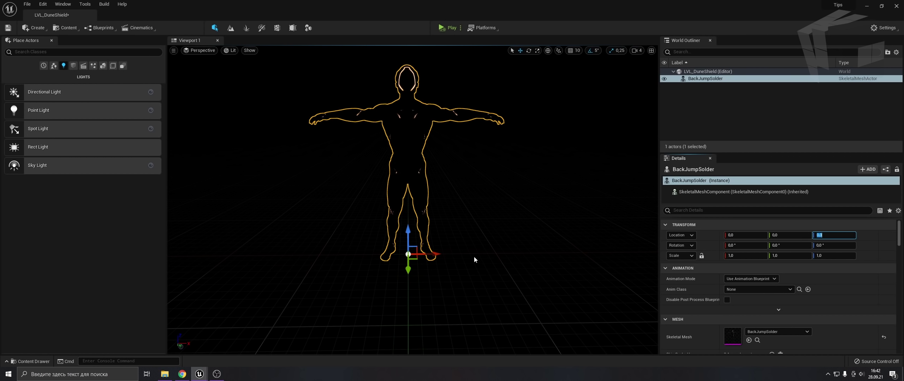
Step: Create M_Translucent_Inst from M_Translucent and apply it to the character
{"action": "key", "text": "ctrl+space"}
{"action": "right_click", "coordinate": [670, 263]}
{"action": "left_click", "coordinate": [727, 178]}
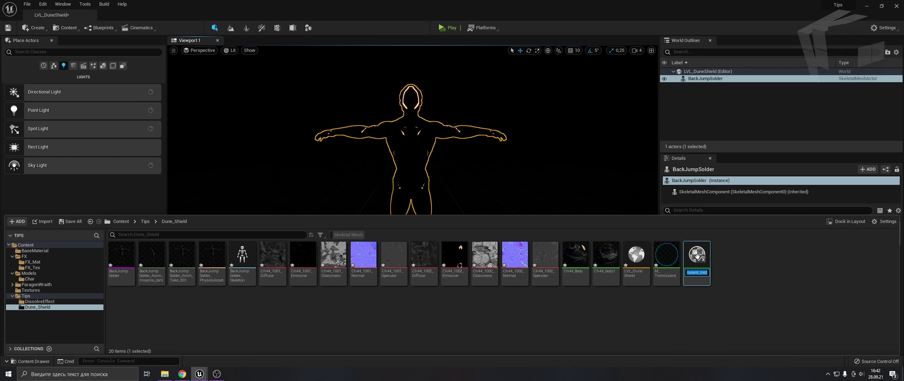
{"action": "left_click_drag", "start_coordinate": [696, 263], "coordinate": [413, 162]}
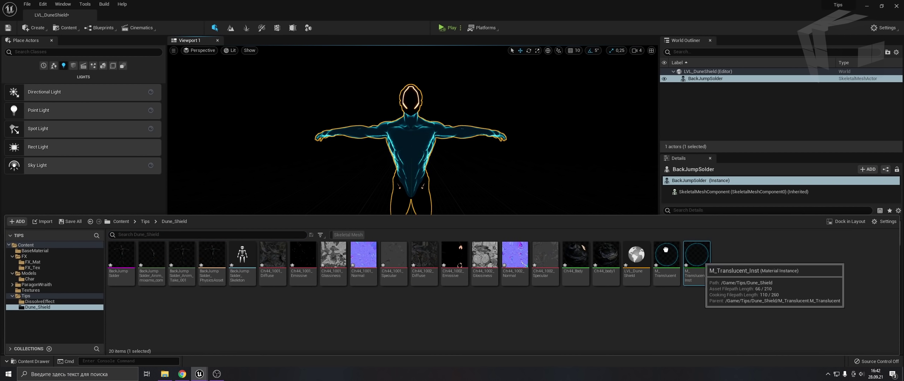
Step: Set the instance's EmissionPower to 5.0 and Fresnel to 2.5
{"action": "double_click", "coordinate": [697, 263]}
{"action": "left_click", "coordinate": [383, 99]}
{"action": "left_click_drag", "start_coordinate": [452, 5], "coordinate": [674, 102]}
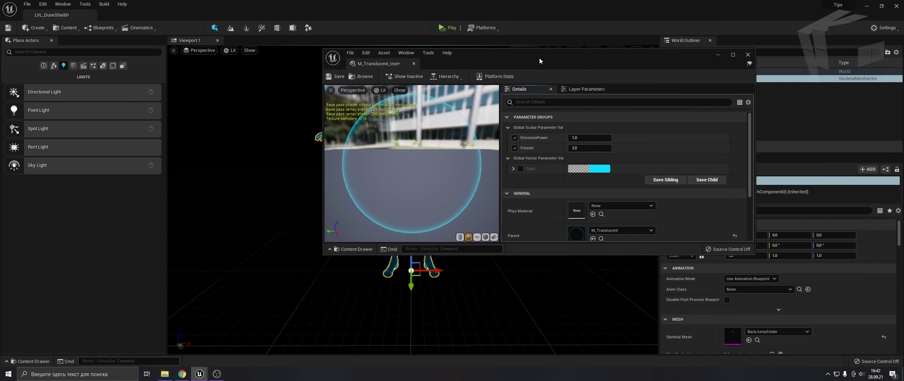
{"action": "left_click", "coordinate": [724, 186]}
{"action": "type", "text": "5"}
{"action": "key", "text": "Return"}
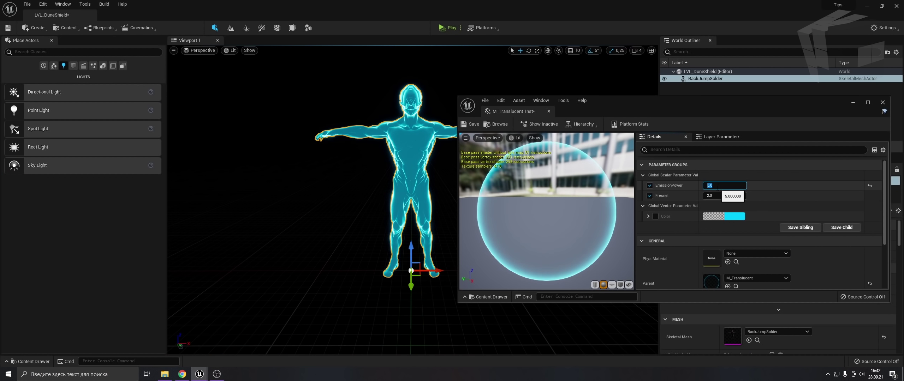
{"action": "left_click", "coordinate": [716, 196]}
{"action": "type", "text": "2.5"}
{"action": "key", "text": "Return"}
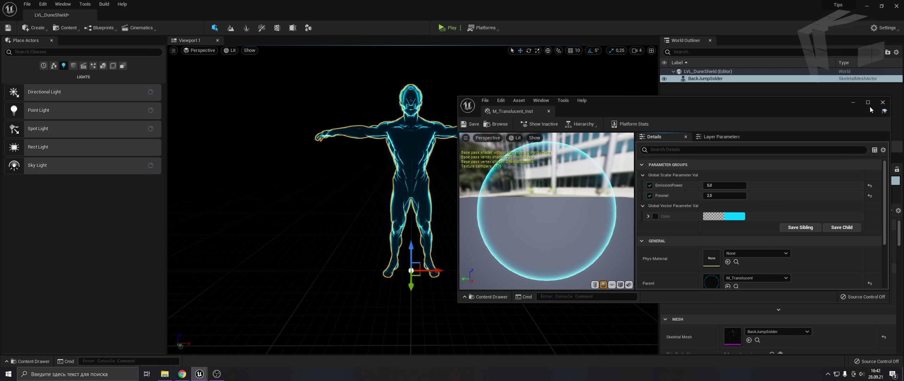
{"action": "left_click", "coordinate": [30, 362]}
{"action": "right_click", "coordinate": [566, 311]}
Step: Create an Actor Blueprint named Shield containing the BackJumpSolder mesh component
{"action": "left_click", "coordinate": [595, 137]}
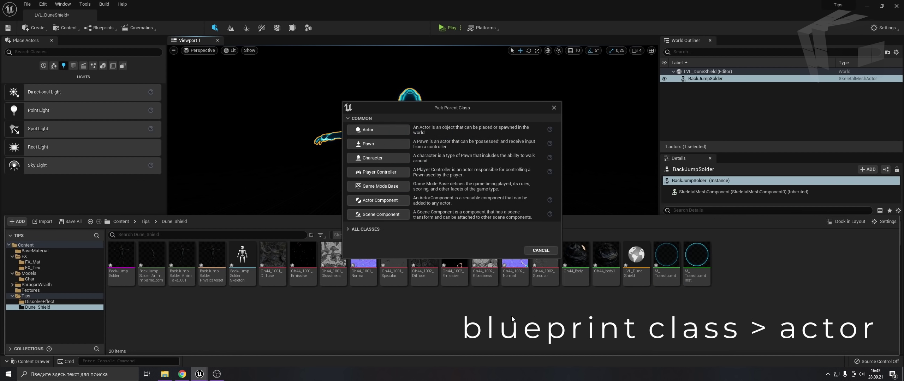
{"action": "left_click", "coordinate": [374, 134]}
{"action": "type", "text": "Shield"}
{"action": "key", "text": "Return"}
{"action": "key", "text": "Return"}
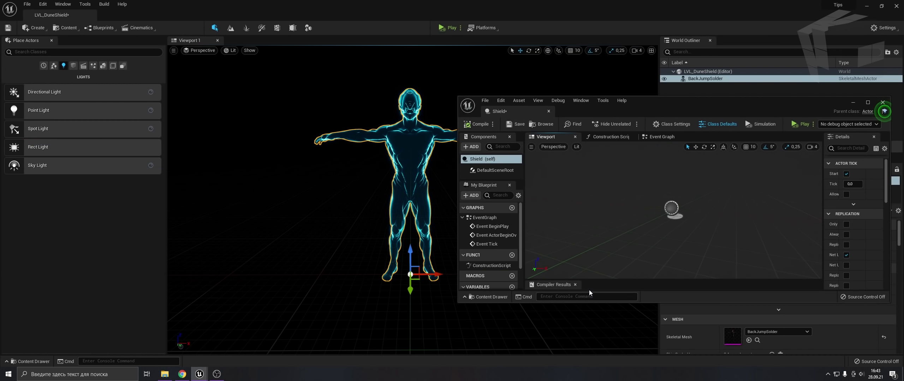
{"action": "key", "text": "ctrl+space"}
{"action": "left_click_drag", "start_coordinate": [539, 268], "coordinate": [656, 216]}
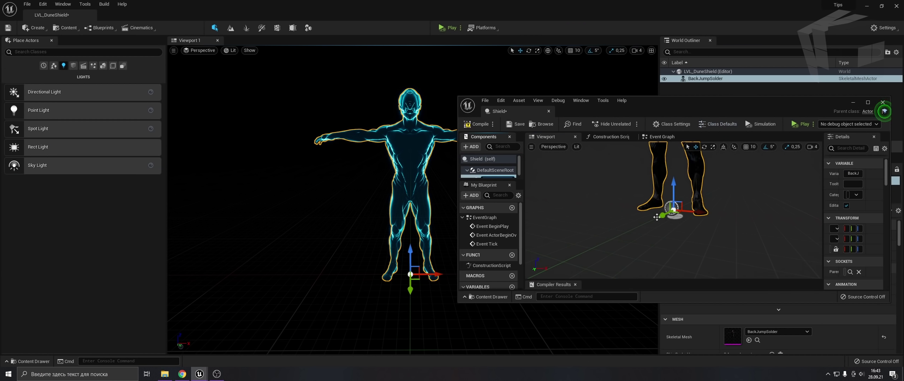
{"action": "left_click", "coordinate": [867, 103]}
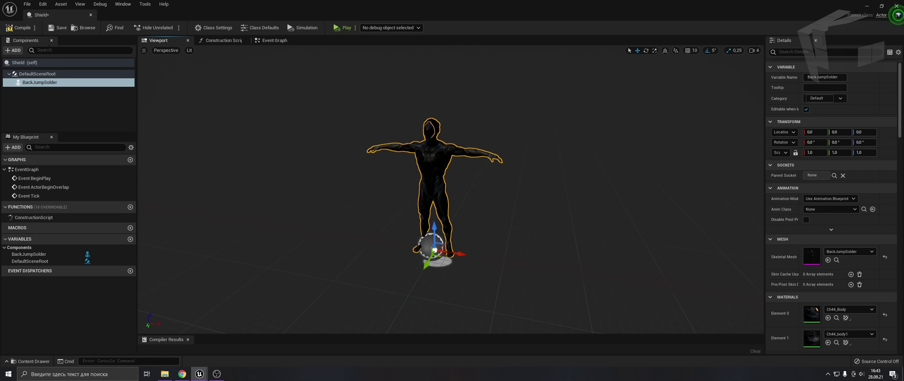
Step: Set Shield's Auto Receive Input to Player 0 and compile the blueprint
{"action": "left_click", "coordinate": [116, 97]}
{"action": "scroll", "coordinate": [773, 226], "scroll_direction": "down", "scroll_amount": 4}
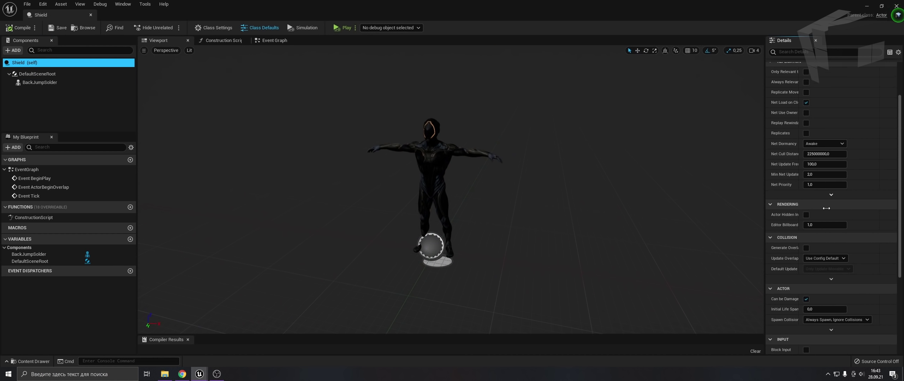
{"action": "scroll", "coordinate": [821, 231], "scroll_direction": "down", "scroll_amount": 4}
{"action": "scroll", "coordinate": [823, 234], "scroll_direction": "down", "scroll_amount": 4}
{"action": "scroll", "coordinate": [822, 259], "scroll_direction": "down", "scroll_amount": 4}
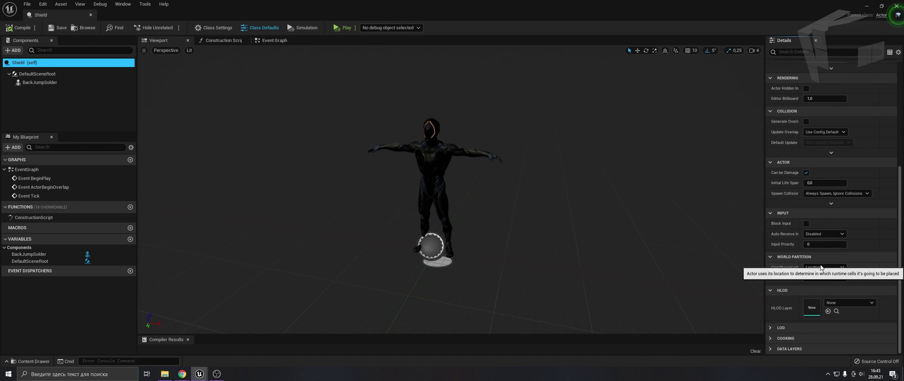
{"action": "left_click", "coordinate": [809, 234]}
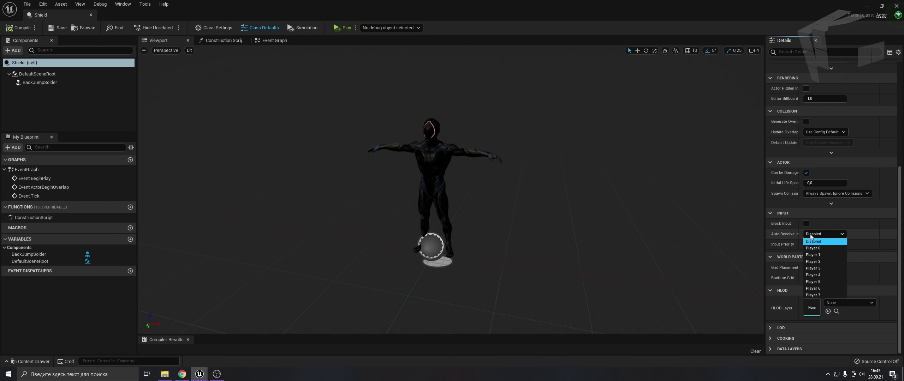
{"action": "left_click", "coordinate": [812, 249]}
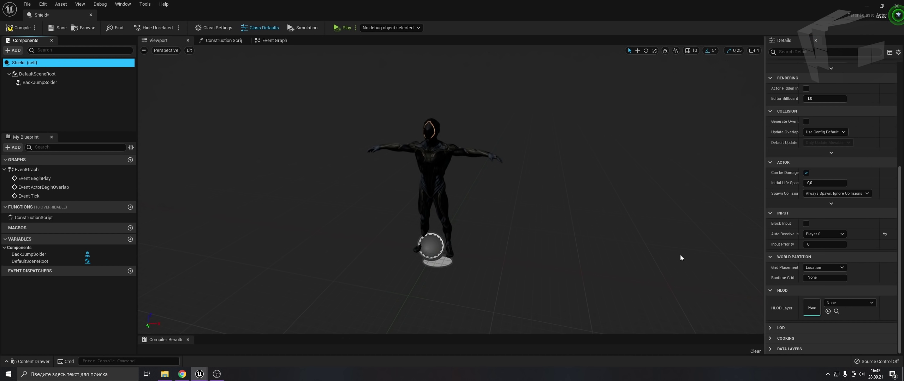
{"action": "left_click", "coordinate": [17, 28]}
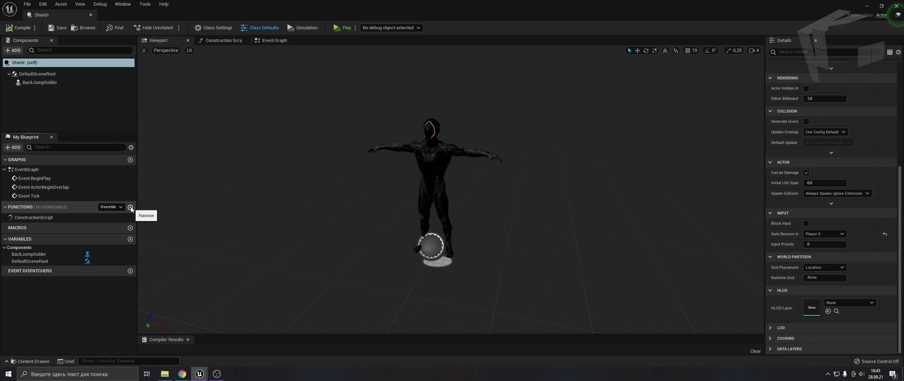
Step: Create a MasterPose function calling Set Master Pose Component
{"action": "left_click", "coordinate": [131, 207]}
{"action": "type", "text": "MasterP"}
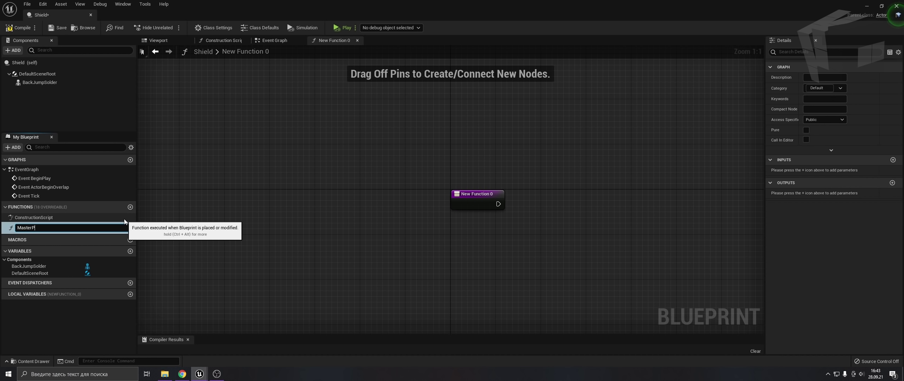
{"action": "type", "text": "ose"}
{"action": "key", "text": "Return"}
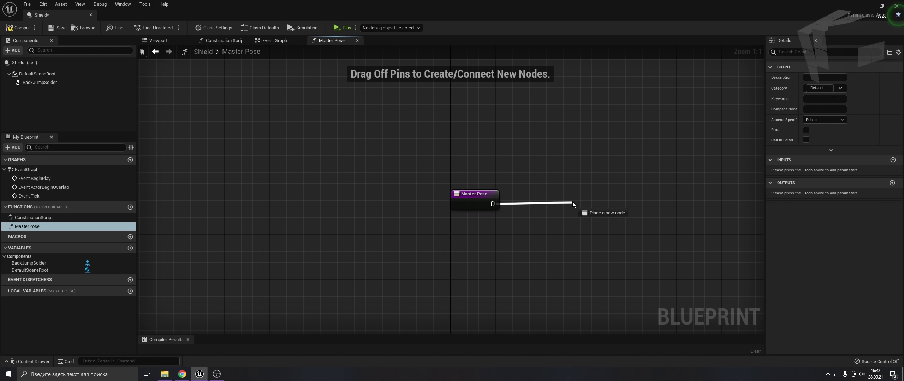
{"action": "left_click_drag", "start_coordinate": [572, 203], "coordinate": [572, 203]}
{"action": "type", "text": "set mas"}
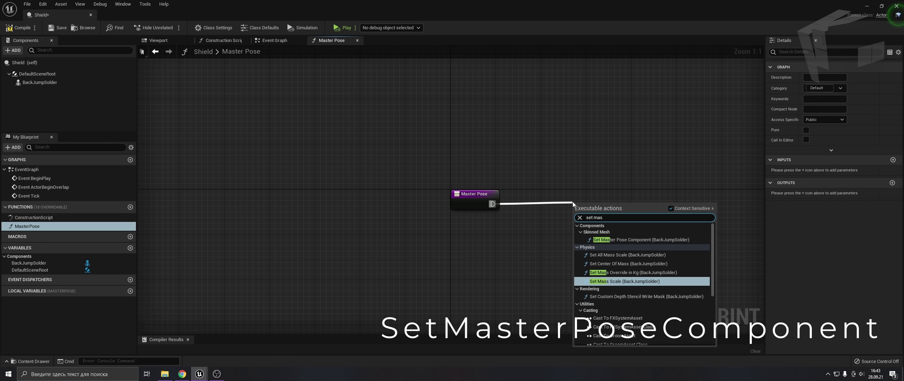
{"action": "type", "text": "ter"}
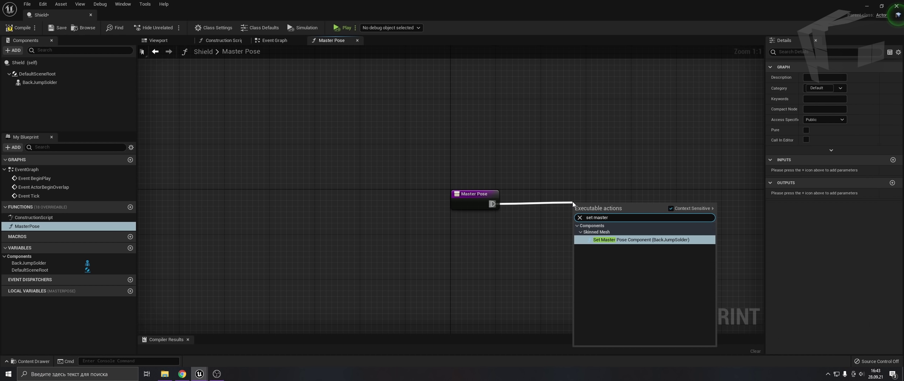
{"action": "key", "text": "Return"}
Step: Wire Back Jump Solder into Set Master Pose Component and arrange the nodes
{"action": "mouse_move", "coordinate": [567, 181]}
{"action": "left_mouse_down"}
{"action": "mouse_move", "coordinate": [570, 271]}
{"action": "mouse_move", "coordinate": [631, 240]}
{"action": "mouse_move", "coordinate": [626, 223]}
{"action": "left_mouse_up"}
{"action": "left_click", "coordinate": [549, 218]}
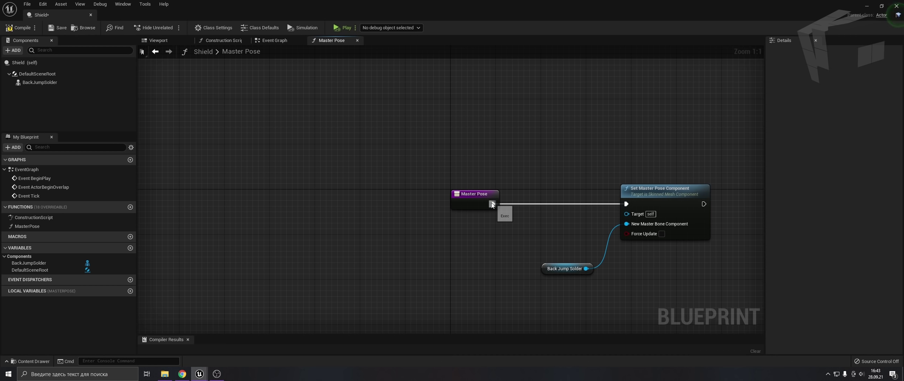
{"action": "right_click_drag", "start_coordinate": [517, 236], "coordinate": [436, 225]}
{"action": "left_click_drag", "start_coordinate": [519, 271], "coordinate": [565, 212]}
{"action": "left_click_drag", "start_coordinate": [565, 182], "coordinate": [656, 181]}
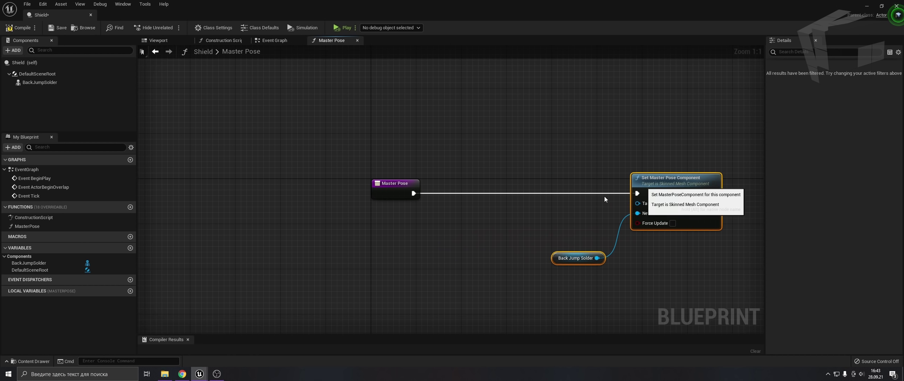
{"action": "left_click", "coordinate": [395, 185]}
Step: Give MasterPose a Skeletal Mesh Component input wired toward Set Master Pose Component
{"action": "left_click", "coordinate": [892, 183]}
{"action": "type", "text": "talMe"}
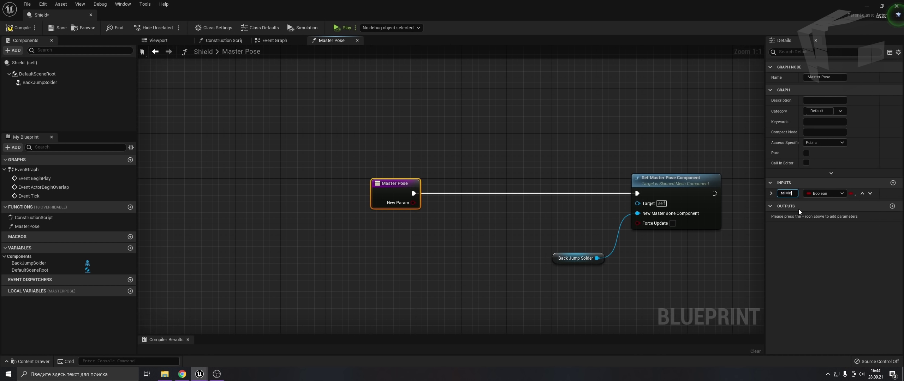
{"action": "type", "text": "sh"}
{"action": "key", "text": "Return"}
{"action": "left_click", "coordinate": [833, 192]}
{"action": "type", "text": "Skeletal"}
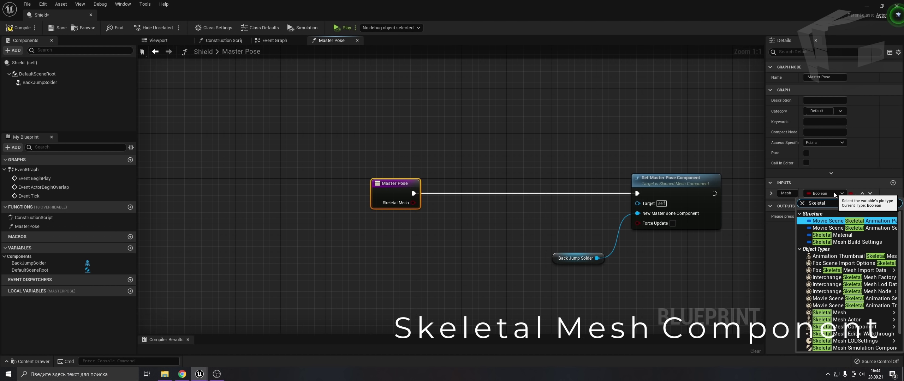
{"action": "type", "text": "MeshComponent"}
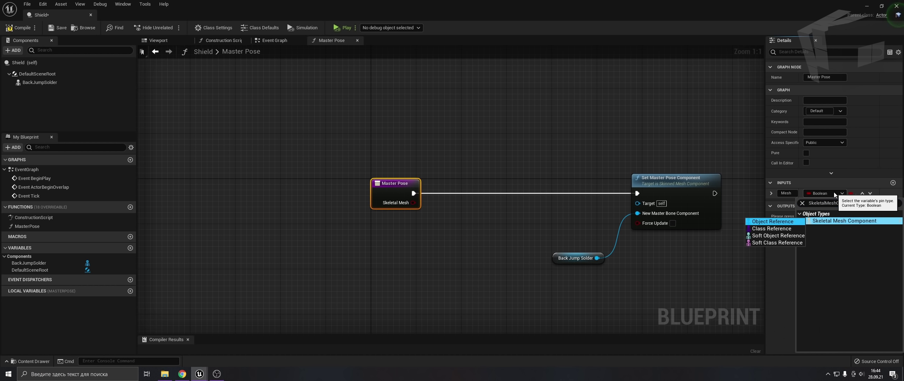
{"action": "key", "text": "Return"}
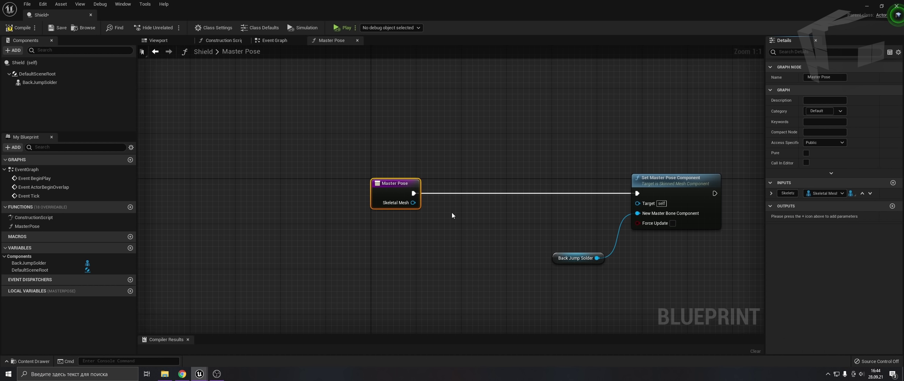
{"action": "left_click_drag", "start_coordinate": [413, 203], "coordinate": [638, 205]}
{"action": "key", "text": "ctrl+z"}
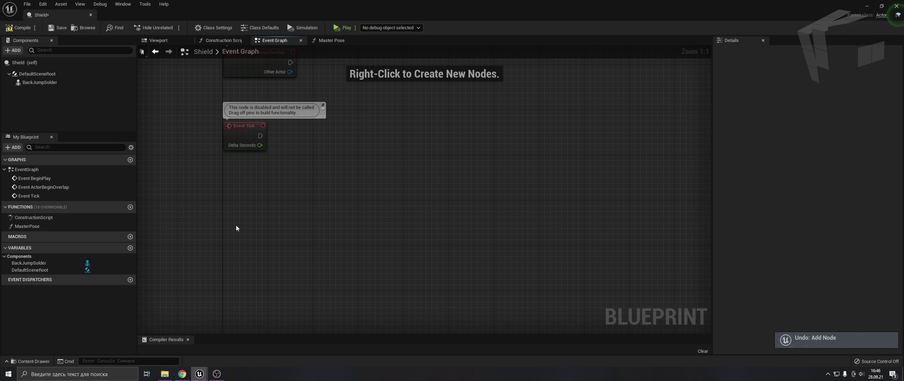
Step: Create a Clone macro containing an Add Skeletal Mesh Component node
{"action": "left_click", "coordinate": [130, 237]}
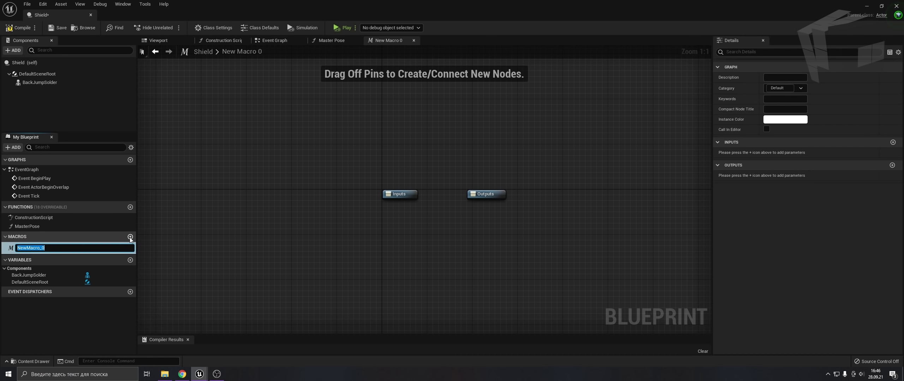
{"action": "type", "text": "Clone"}
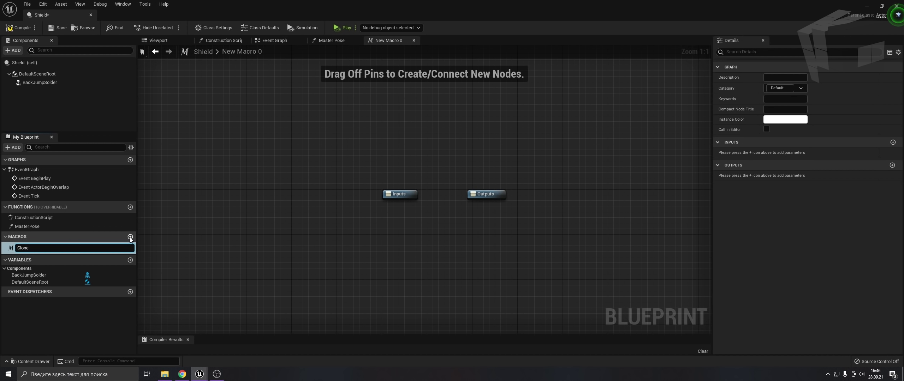
{"action": "key", "text": "Return"}
{"action": "right_click", "coordinate": [372, 256]}
{"action": "type", "text": "a"}
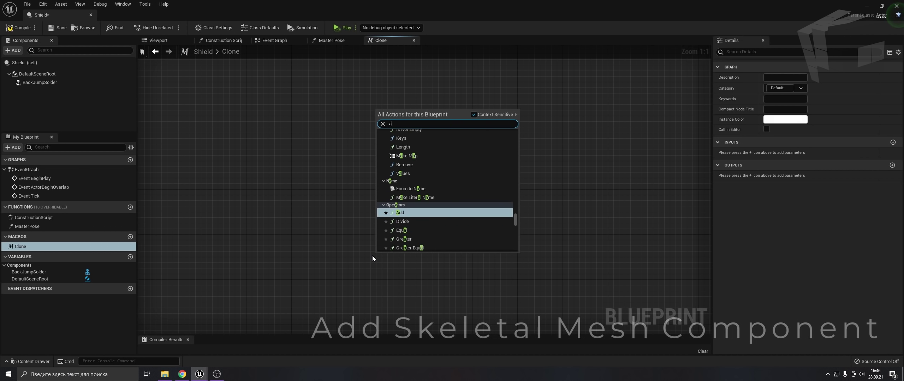
{"action": "type", "text": "dd skeletal mesh"}
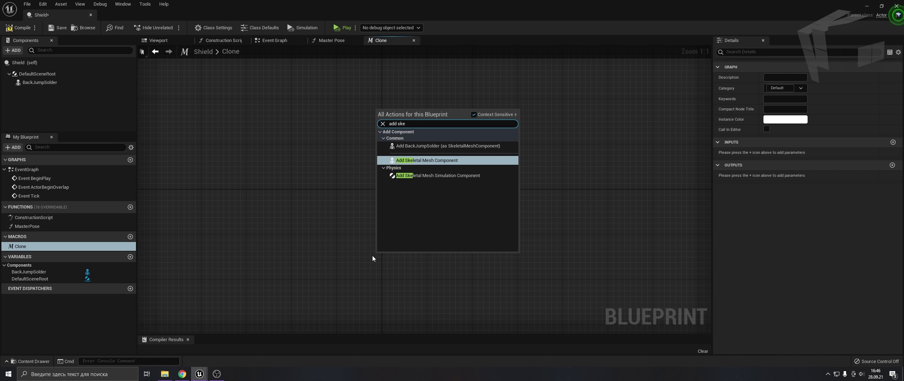
{"action": "key", "text": "Return"}
{"action": "scroll", "coordinate": [372, 256], "scroll_direction": "down", "scroll_amount": 1}
{"action": "left_click_drag", "start_coordinate": [397, 195], "coordinate": [256, 200]}
{"action": "left_click_drag", "start_coordinate": [406, 248], "coordinate": [371, 152]}
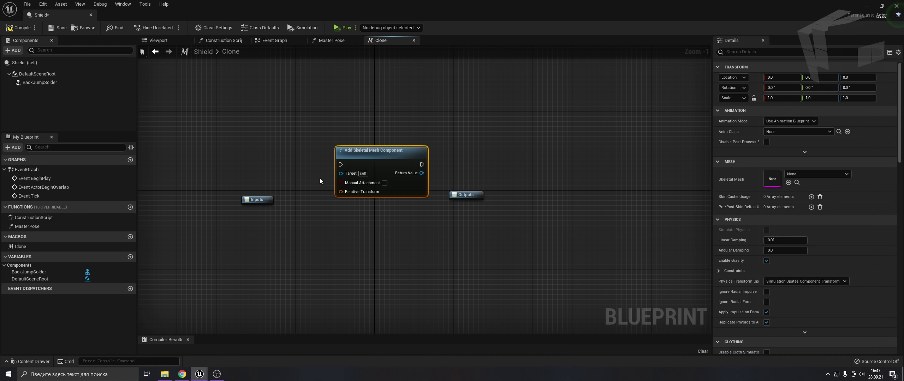
{"action": "left_click", "coordinate": [355, 229]}
Step: Add a DestroyComponent node targeting the new component's Return Value
{"action": "left_click_drag", "start_coordinate": [422, 173], "coordinate": [423, 255]}
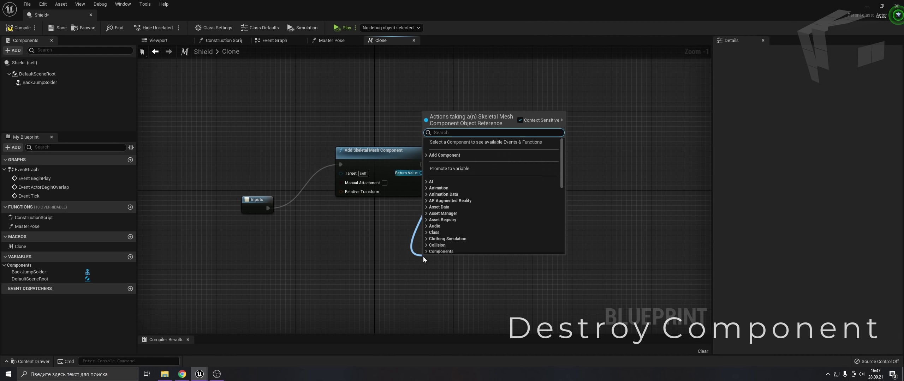
{"action": "type", "text": "destroy"}
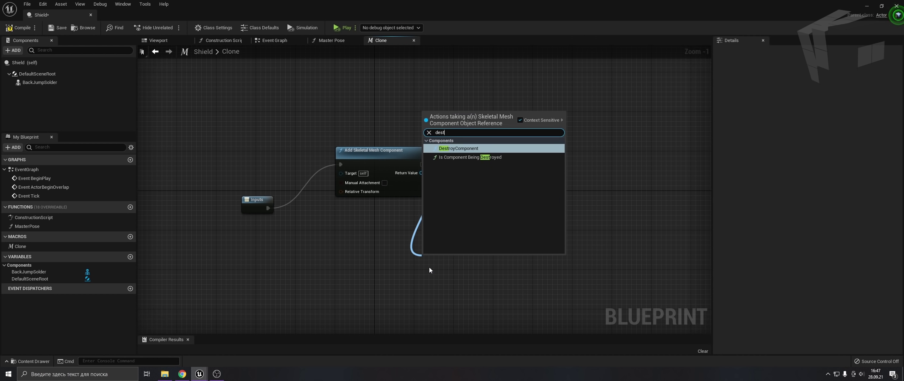
{"action": "key", "text": "Return"}
{"action": "left_click", "coordinate": [424, 273], "text": "alt"}
{"action": "left_click_drag", "start_coordinate": [429, 267], "coordinate": [429, 306]}
{"action": "right_click_drag", "start_coordinate": [431, 226], "coordinate": [374, 177]}
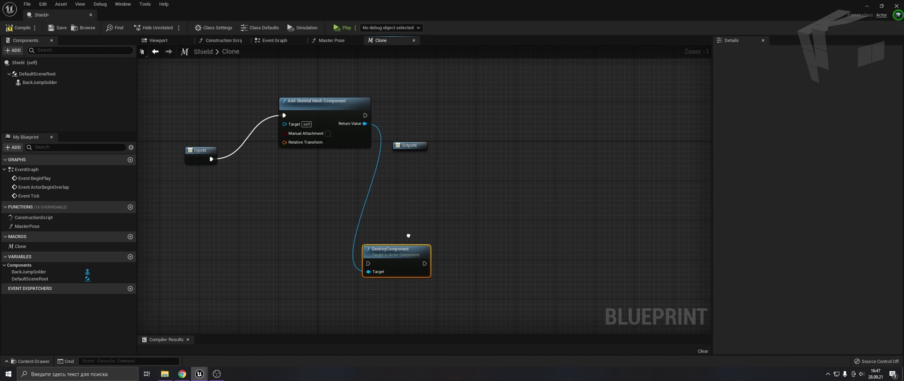
Step: Add SetRelativeLocation for the component and give it and DestroyComponent their own exec inputs
{"action": "left_click_drag", "start_coordinate": [364, 123], "coordinate": [377, 211]}
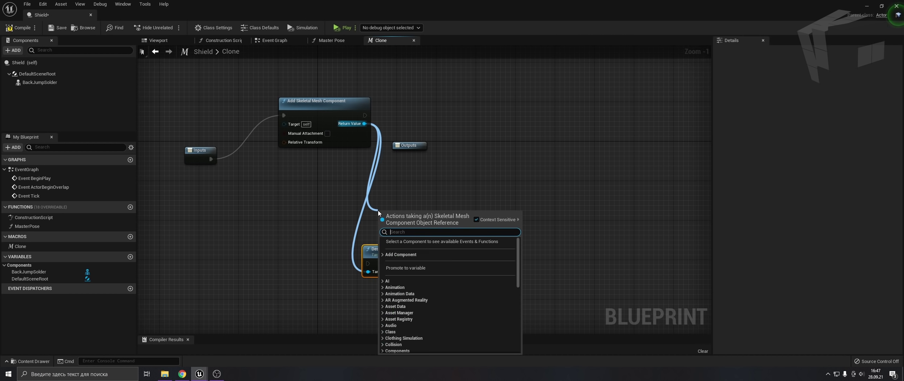
{"action": "type", "text": "set re"}
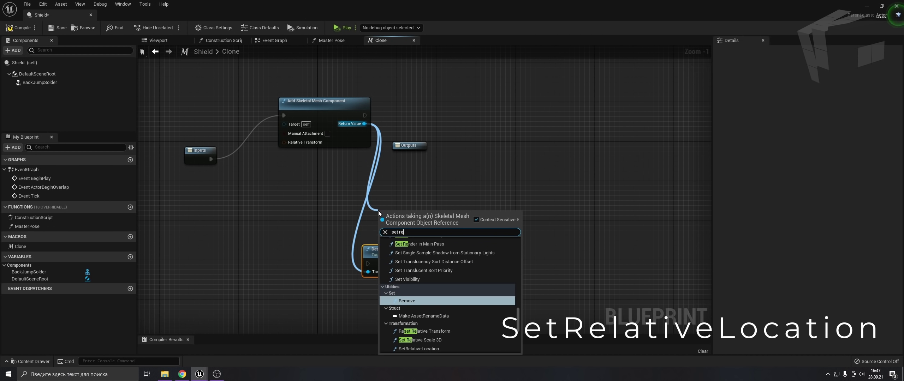
{"action": "type", "text": "lative"}
{"action": "key", "text": "Return"}
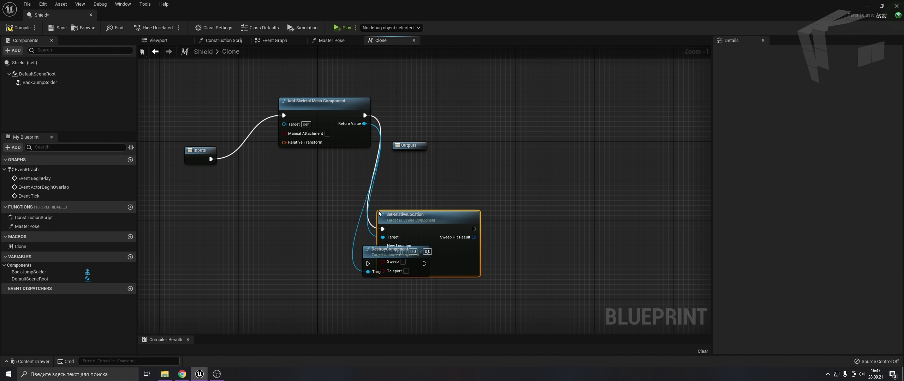
{"action": "scroll", "coordinate": [381, 213], "scroll_direction": "down", "scroll_amount": 2}
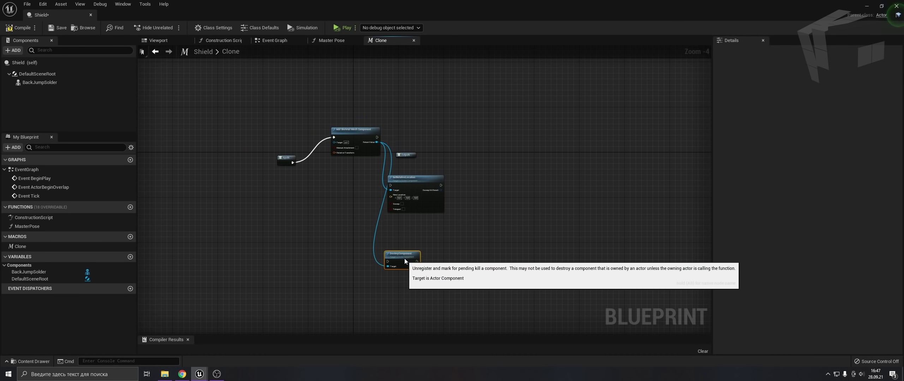
{"action": "mouse_move", "coordinate": [381, 213]}
{"action": "left_mouse_down"}
{"action": "mouse_move", "coordinate": [372, 172]}
{"action": "mouse_move", "coordinate": [322, 169]}
{"action": "left_mouse_up"}
{"action": "scroll", "coordinate": [322, 169], "scroll_direction": "up", "scroll_amount": 2}
{"action": "left_click_drag", "start_coordinate": [423, 270], "coordinate": [335, 241]}
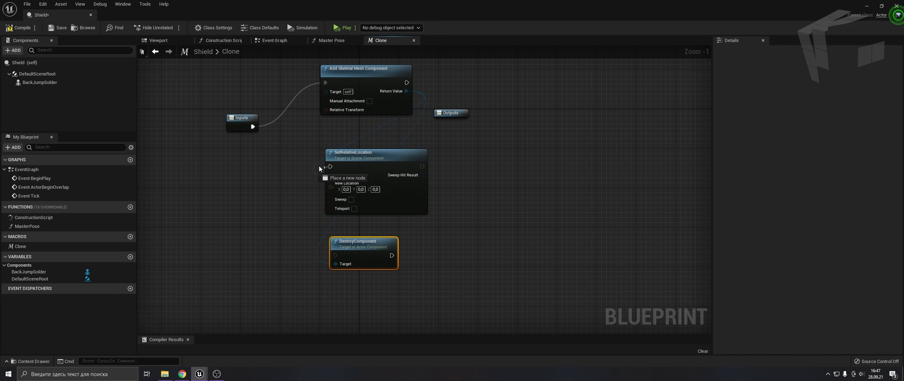
{"action": "left_click_drag", "start_coordinate": [244, 132], "coordinate": [244, 134]}
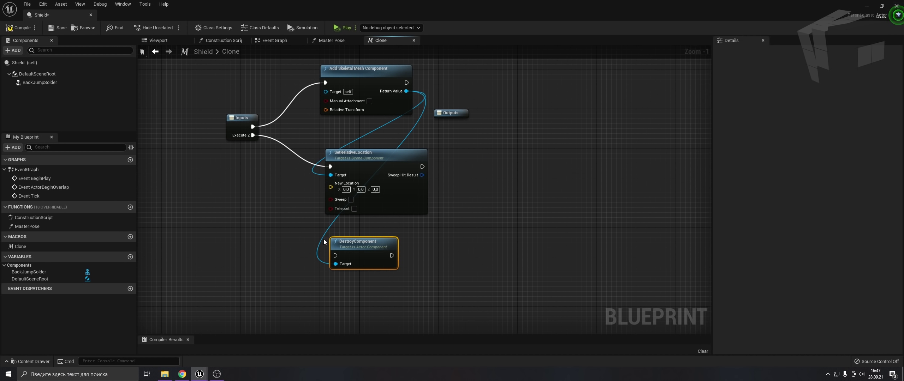
{"action": "left_click_drag", "start_coordinate": [335, 256], "coordinate": [239, 140]}
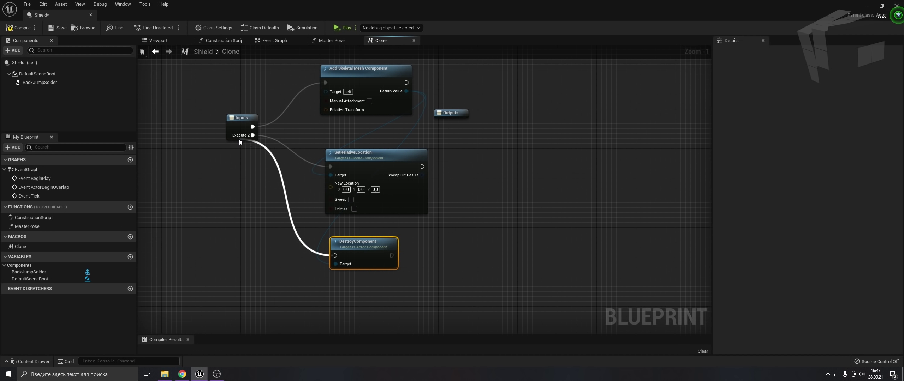
Step: Rename the Clone macro's second and third exec inputs to Upgrade and Kill
{"action": "left_click", "coordinate": [246, 125]}
{"action": "left_click", "coordinate": [745, 153]}
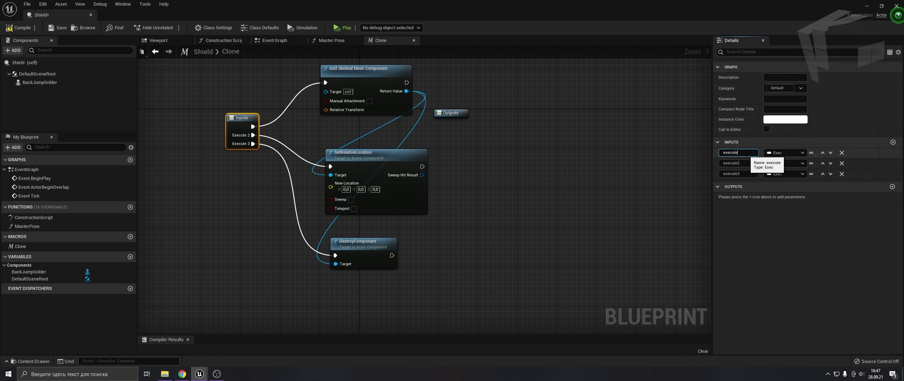
{"action": "left_click", "coordinate": [745, 164]}
{"action": "type", "text": "Up"}
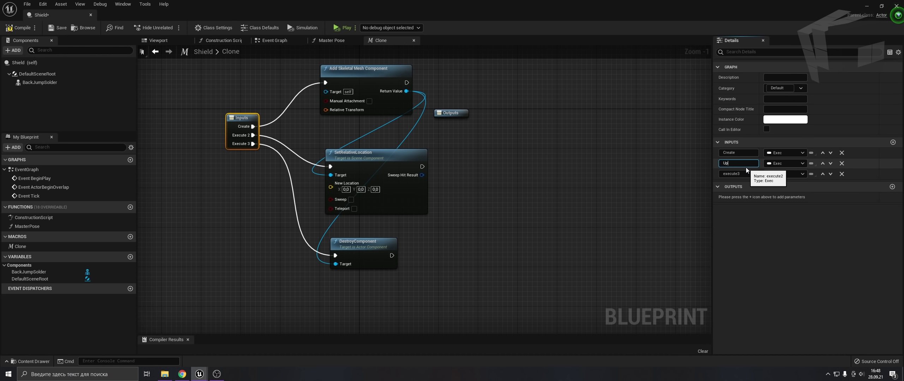
{"action": "type", "text": "grade"}
{"action": "key", "text": "Return"}
{"action": "left_click", "coordinate": [742, 174]}
{"action": "type", "text": "Kill"}
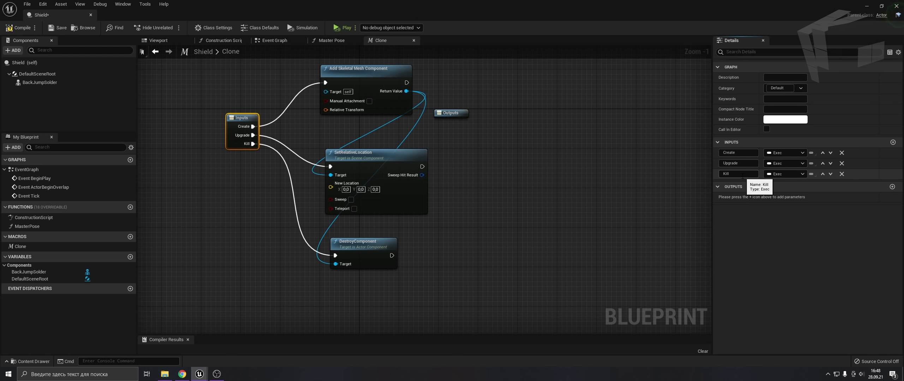
Step: Add a Float input named Position to the Clone macro
{"action": "scroll", "coordinate": [286, 207], "scroll_direction": "down", "scroll_amount": 1}
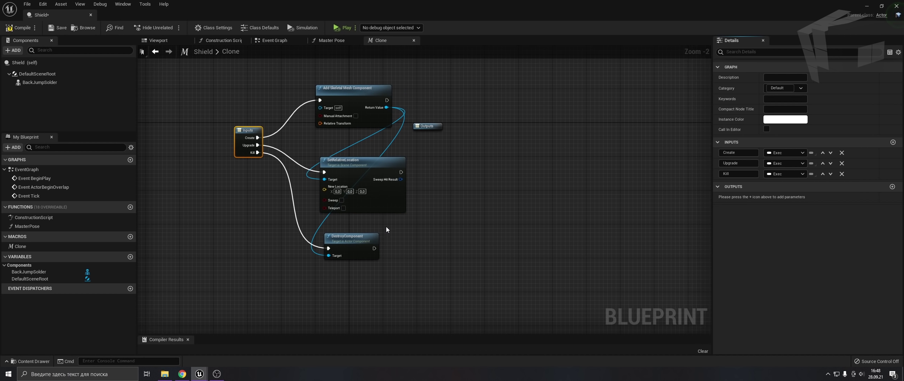
{"action": "left_click", "coordinate": [892, 142]}
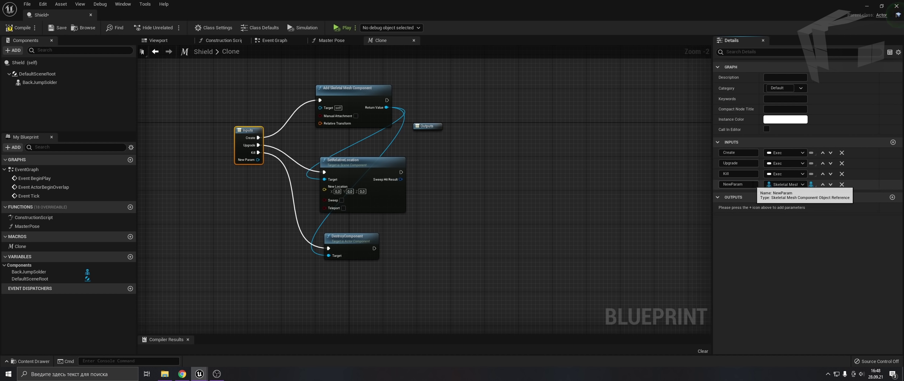
{"action": "type", "text": "Position"}
{"action": "key", "text": "Return"}
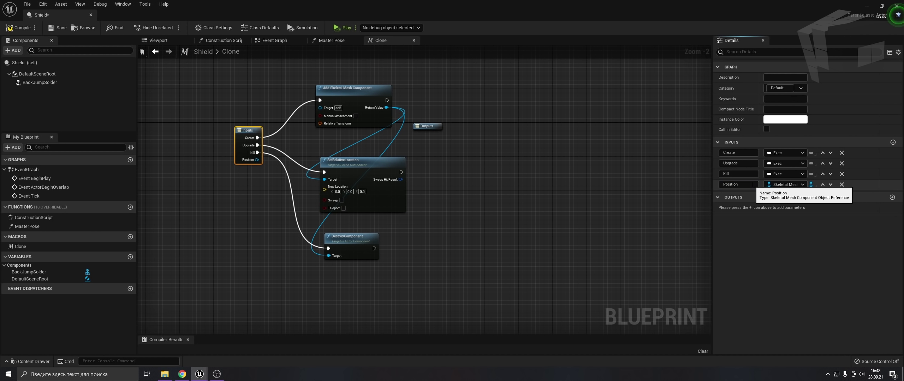
{"action": "left_click", "coordinate": [805, 185]}
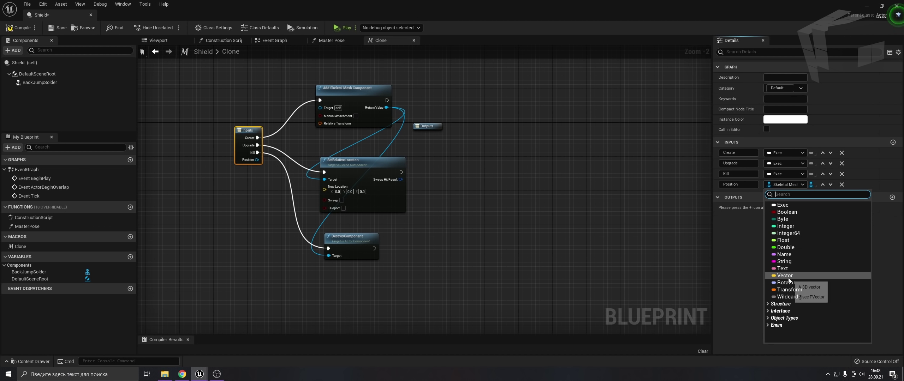
{"action": "left_click", "coordinate": [786, 240]}
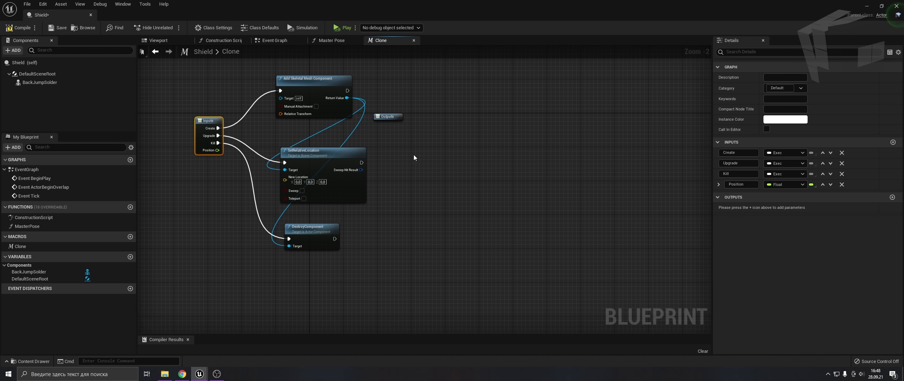
Step: Run Master Pose after Add Skeletal Mesh Component and wire all three branches into the Outputs node
{"action": "left_click_drag", "start_coordinate": [41, 228], "coordinate": [385, 91]}
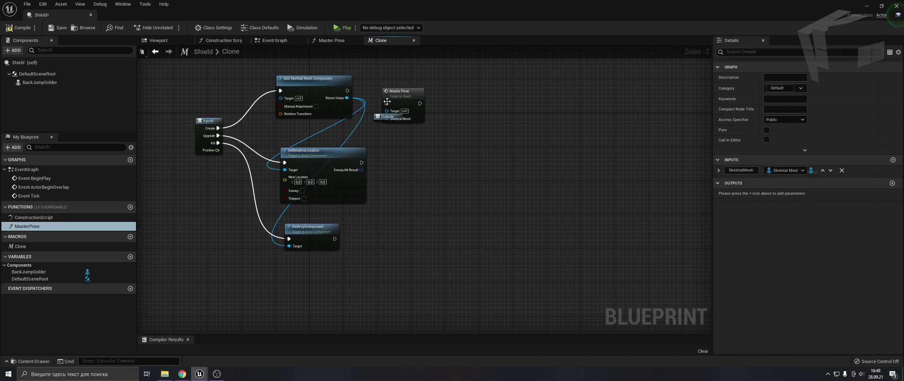
{"action": "left_click_drag", "start_coordinate": [381, 118], "coordinate": [473, 126]}
{"action": "scroll", "coordinate": [409, 117], "scroll_direction": "up", "scroll_amount": 1}
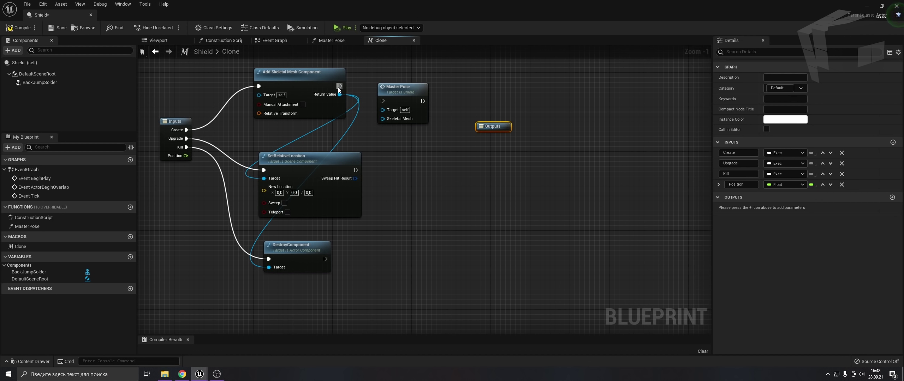
{"action": "mouse_move", "coordinate": [339, 86]}
{"action": "left_mouse_down"}
{"action": "mouse_move", "coordinate": [384, 99]}
{"action": "mouse_move", "coordinate": [382, 118]}
{"action": "left_mouse_up"}
{"action": "right_click_drag", "start_coordinate": [449, 142], "coordinate": [394, 144]}
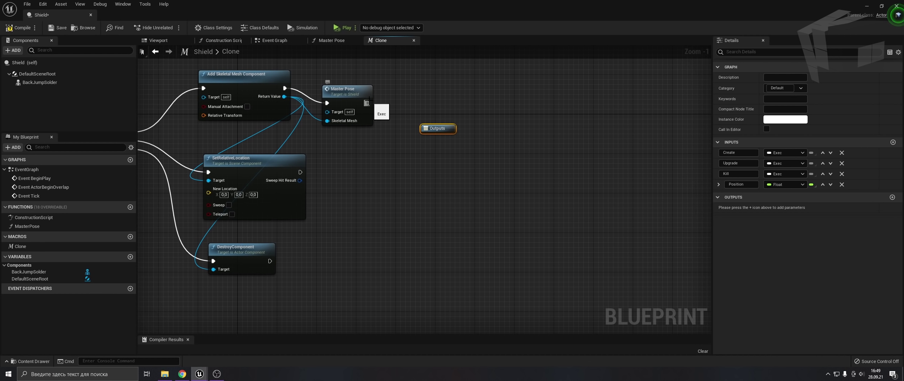
{"action": "left_click_drag", "start_coordinate": [367, 103], "coordinate": [429, 129]}
{"action": "right_click_drag", "start_coordinate": [300, 172], "coordinate": [336, 164]}
{"action": "mouse_move", "coordinate": [335, 164]}
{"action": "left_mouse_down"}
{"action": "mouse_move", "coordinate": [442, 153]}
{"action": "mouse_move", "coordinate": [466, 130]}
{"action": "left_mouse_up"}
{"action": "left_click_drag", "start_coordinate": [305, 252], "coordinate": [476, 127]}
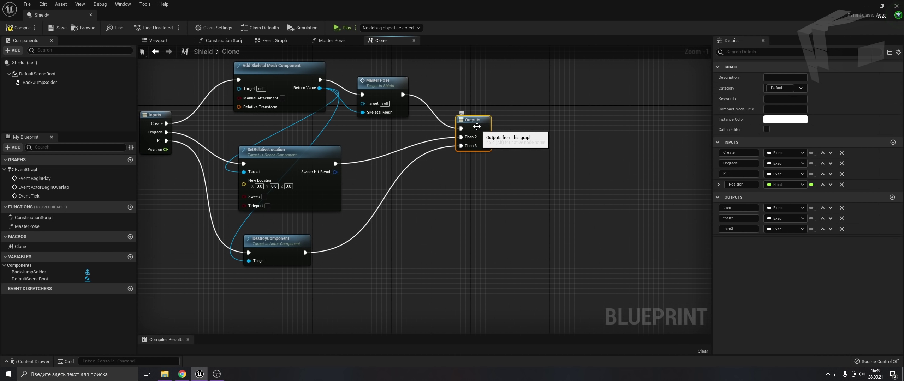
Step: Rename the macro outputs to CreateOut, UpgradeOut and KillOut
{"action": "scroll", "coordinate": [453, 186], "scroll_direction": "down", "scroll_amount": 2}
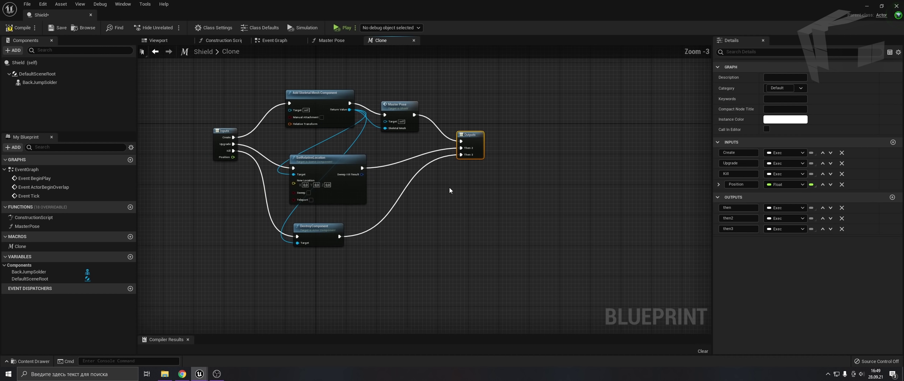
{"action": "double_click", "coordinate": [728, 208]}
{"action": "type", "text": "Upgra"}
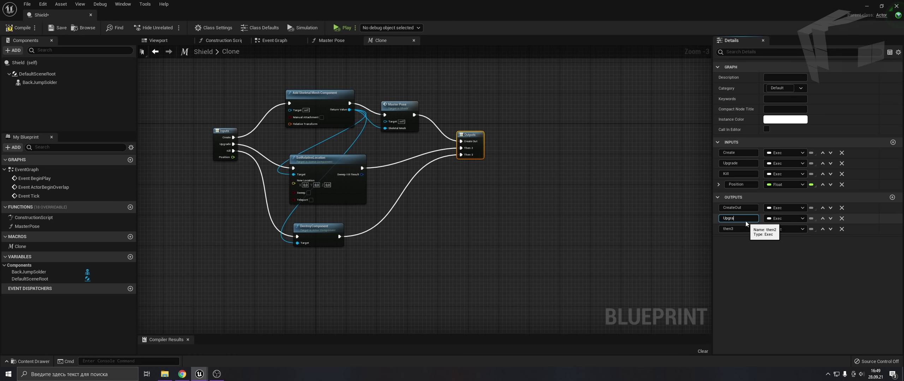
{"action": "type", "text": "deOut"}
{"action": "key", "text": "Return"}
{"action": "type", "text": "KillOut"}
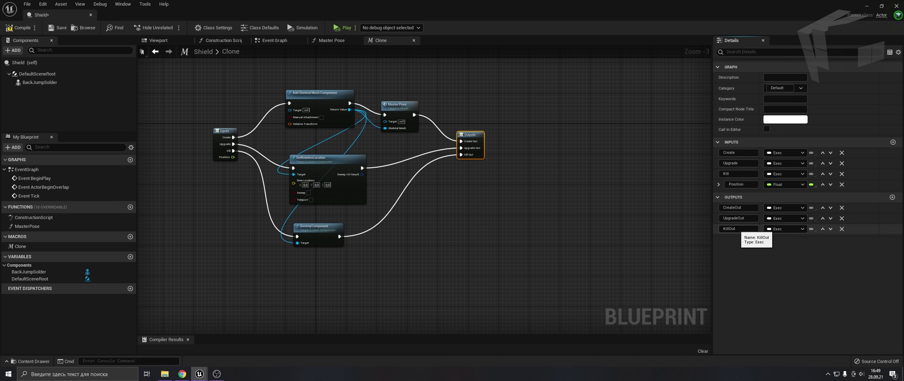
{"action": "right_click_drag", "start_coordinate": [401, 232], "coordinate": [459, 220]}
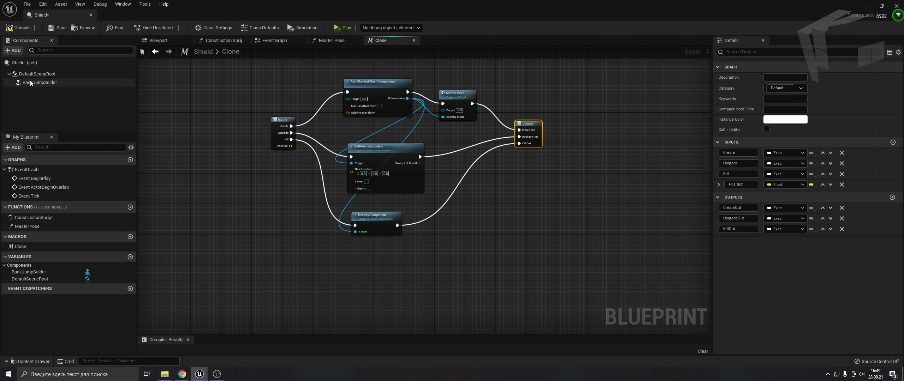
Step: Feed Back Jump Solder's Get Relative Transform into Add Skeletal Mesh Component
{"action": "left_click_drag", "start_coordinate": [30, 82], "coordinate": [183, 85]}
{"action": "scroll", "coordinate": [212, 149], "scroll_direction": "up", "scroll_amount": 1}
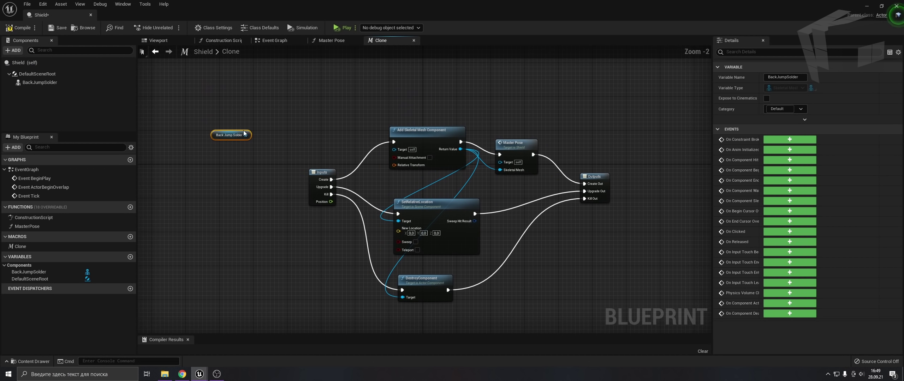
{"action": "left_click_drag", "start_coordinate": [247, 135], "coordinate": [271, 123]}
{"action": "type", "text": "get relativ"}
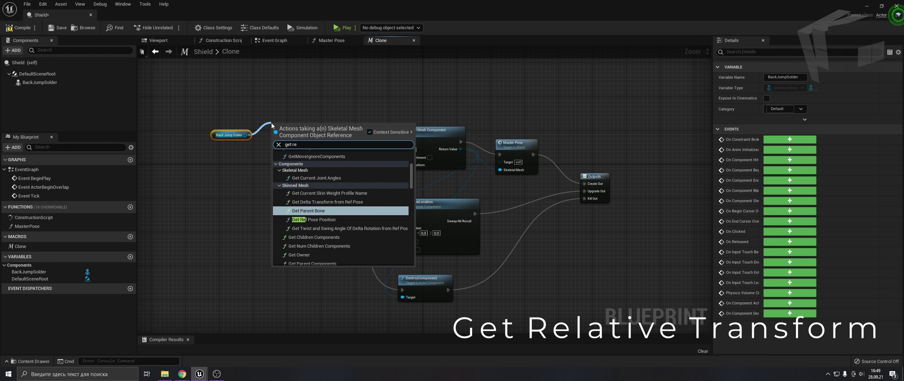
{"action": "key", "text": "Return"}
{"action": "scroll", "coordinate": [262, 184], "scroll_direction": "down", "scroll_amount": 1}
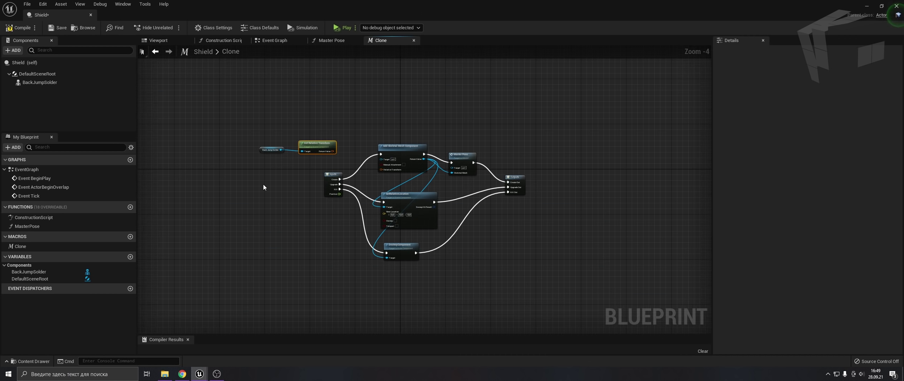
{"action": "mouse_move", "coordinate": [360, 140]}
{"action": "left_mouse_down"}
{"action": "mouse_move", "coordinate": [243, 143]}
{"action": "mouse_move", "coordinate": [570, 155]}
{"action": "left_mouse_up"}
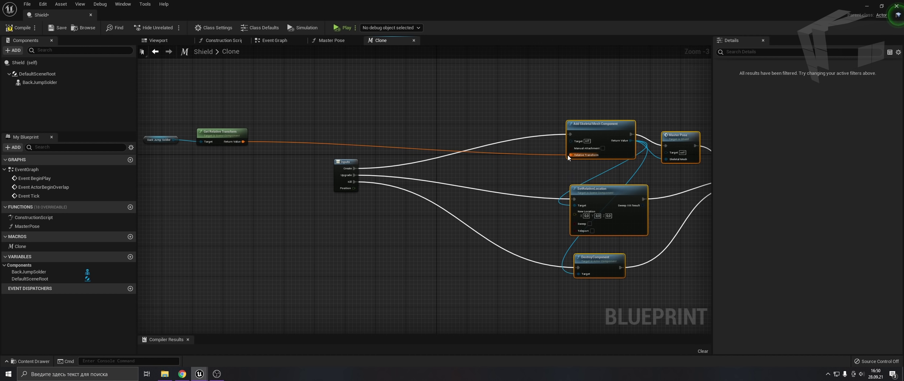
Step: Break the transform and chain two vector Add nodes from Location into SetRelativeLocation's New Location
{"action": "mouse_move", "coordinate": [243, 143]}
{"action": "left_mouse_down"}
{"action": "mouse_move", "coordinate": [267, 236]}
{"action": "mouse_move", "coordinate": [345, 249]}
{"action": "left_mouse_up"}
{"action": "type", "text": "br"}
{"action": "key", "text": "Return"}
{"action": "scroll", "coordinate": [353, 265], "scroll_direction": "up", "scroll_amount": 1}
{"action": "type", "text": "+"}
{"action": "key", "text": "Return"}
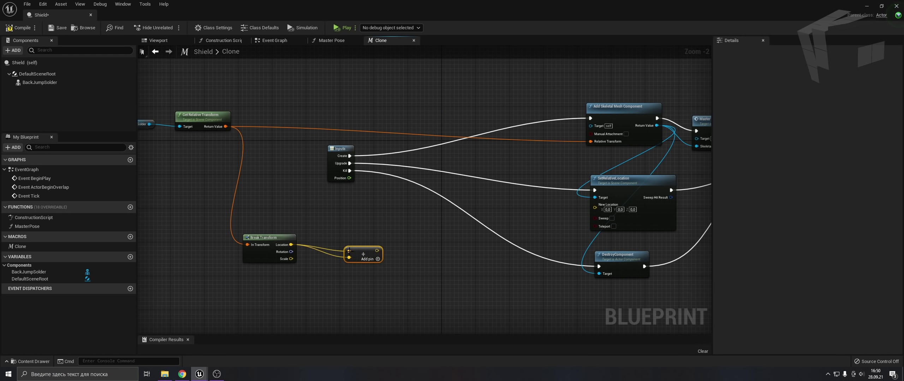
{"action": "key", "text": "ctrl+d"}
{"action": "scroll", "coordinate": [447, 240], "scroll_direction": "down", "scroll_amount": 1}
{"action": "left_click_drag", "start_coordinate": [466, 244], "coordinate": [557, 208]}
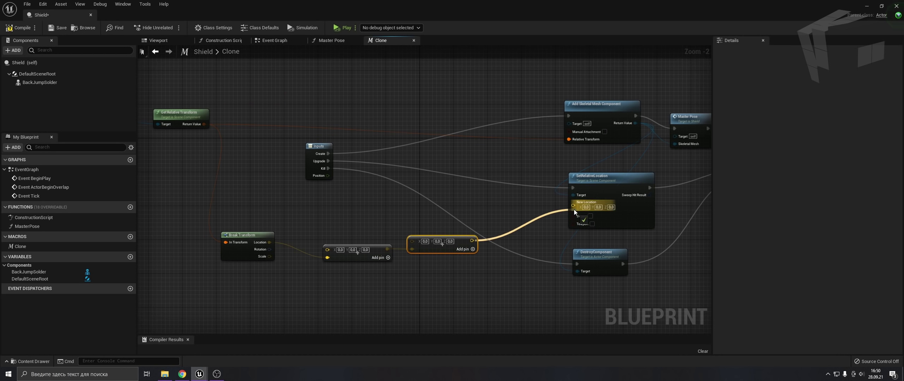
{"action": "left_click_drag", "start_coordinate": [402, 266], "coordinate": [412, 251]}
Step: Add two Make Vector nodes into the Add inputs, with Position driving the first one's X
{"action": "scroll", "coordinate": [299, 289], "scroll_direction": "up", "scroll_amount": 2}
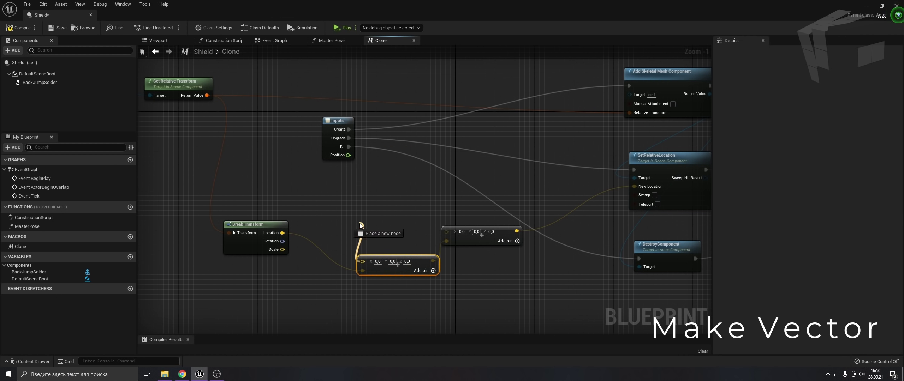
{"action": "left_click_drag", "start_coordinate": [362, 262], "coordinate": [359, 223]}
{"action": "type", "text": "make vector"}
{"action": "key", "text": "Return"}
{"action": "key", "text": "ctrl+d"}
{"action": "scroll", "coordinate": [354, 222], "scroll_direction": "down", "scroll_amount": 1}
{"action": "left_click_drag", "start_coordinate": [271, 222], "coordinate": [279, 285]}
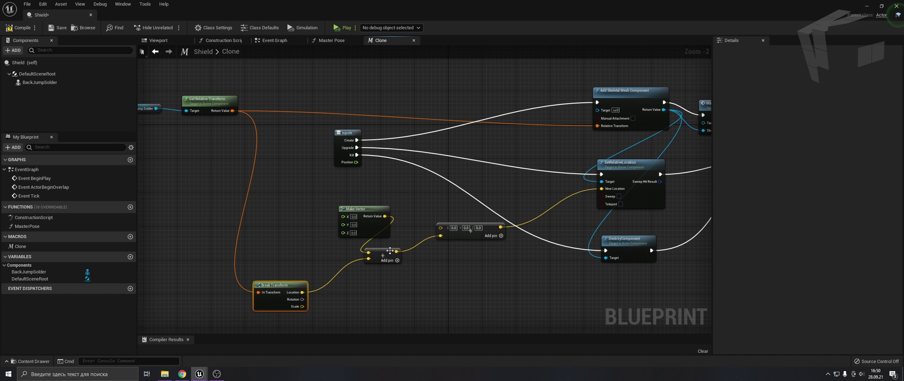
{"action": "mouse_move", "coordinate": [361, 226]}
{"action": "left_mouse_down"}
{"action": "mouse_move", "coordinate": [405, 204]}
{"action": "mouse_move", "coordinate": [396, 196]}
{"action": "mouse_move", "coordinate": [441, 227]}
{"action": "left_mouse_up"}
{"action": "right_click_drag", "start_coordinate": [456, 253], "coordinate": [464, 256]}
{"action": "left_click_drag", "start_coordinate": [359, 143], "coordinate": [300, 134]}
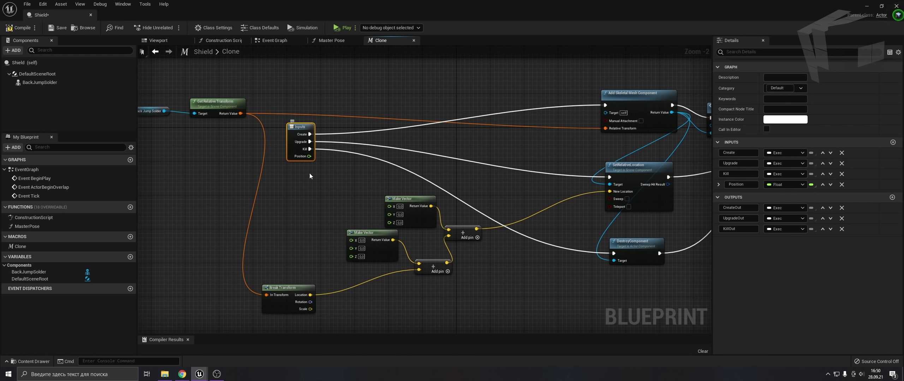
{"action": "mouse_move", "coordinate": [389, 207]}
{"action": "left_mouse_down"}
{"action": "mouse_move", "coordinate": [327, 183]}
{"action": "mouse_move", "coordinate": [309, 156]}
{"action": "left_mouse_up"}
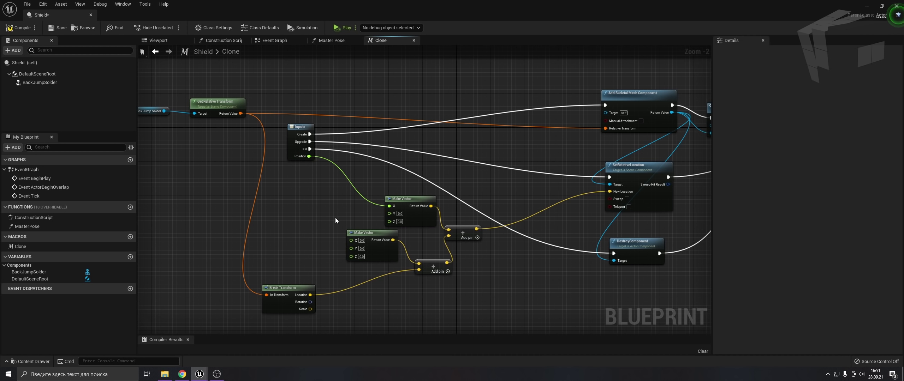
Step: Add a Random Float In Range node feeding the second Make Vector's X
{"action": "scroll", "coordinate": [322, 288], "scroll_direction": "up", "scroll_amount": 1}
{"action": "right_click", "coordinate": [297, 237]}
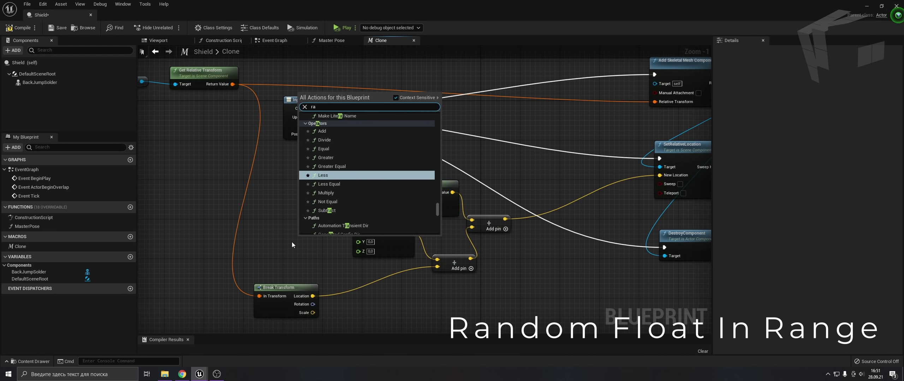
{"action": "type", "text": "random float"}
{"action": "key", "text": "Down"}
{"action": "key", "text": "Down"}
{"action": "key", "text": "Return"}
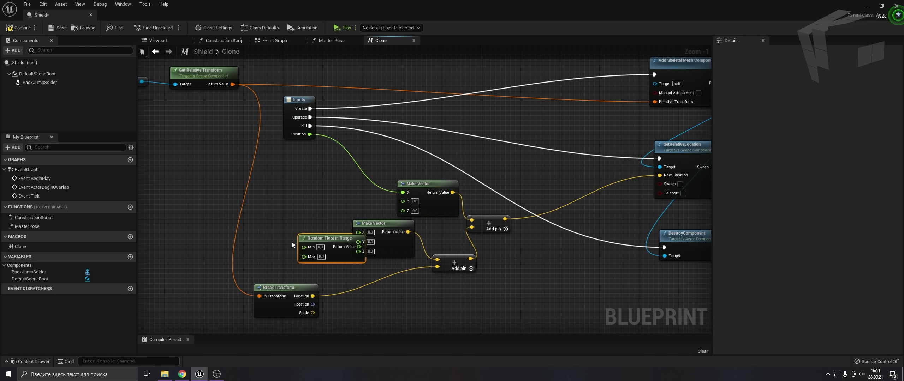
{"action": "mouse_move", "coordinate": [334, 236]}
{"action": "left_mouse_down"}
{"action": "mouse_move", "coordinate": [361, 233]}
{"action": "mouse_move", "coordinate": [255, 221]}
{"action": "left_mouse_up"}
Step: Set Random Float's Min from Position multiplied by -1
{"action": "type", "text": "add"}
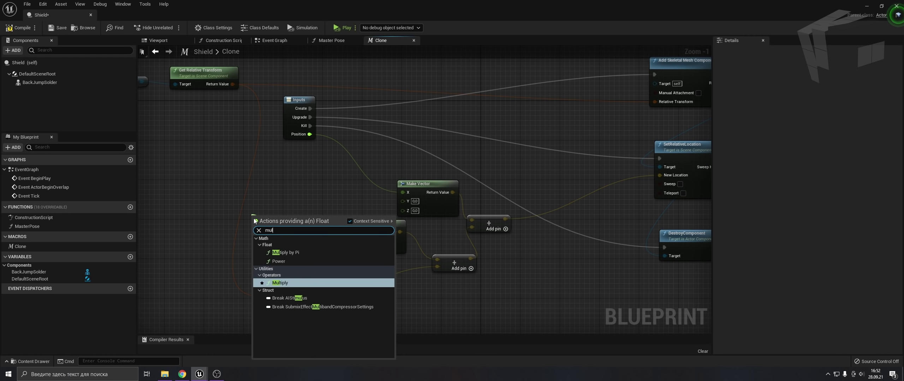
{"action": "key", "text": "Return"}
{"action": "left_click", "coordinate": [268, 230]}
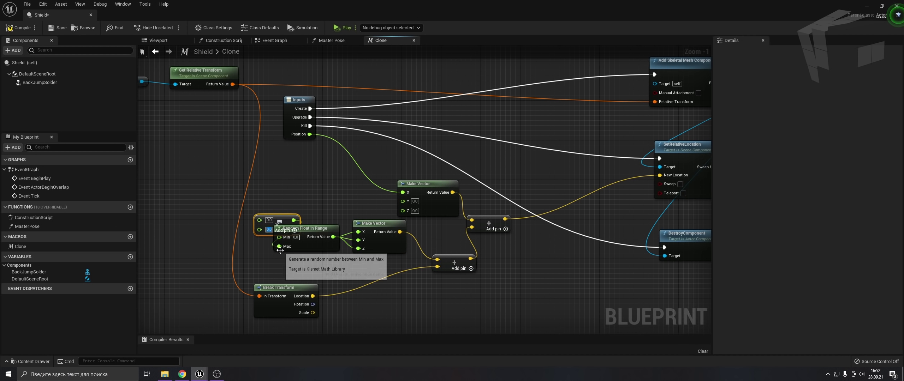
{"action": "type", "text": "-1"}
{"action": "mouse_move", "coordinate": [289, 222]}
{"action": "left_mouse_down"}
{"action": "mouse_move", "coordinate": [249, 240]}
{"action": "mouse_move", "coordinate": [309, 135]}
{"action": "left_mouse_up"}
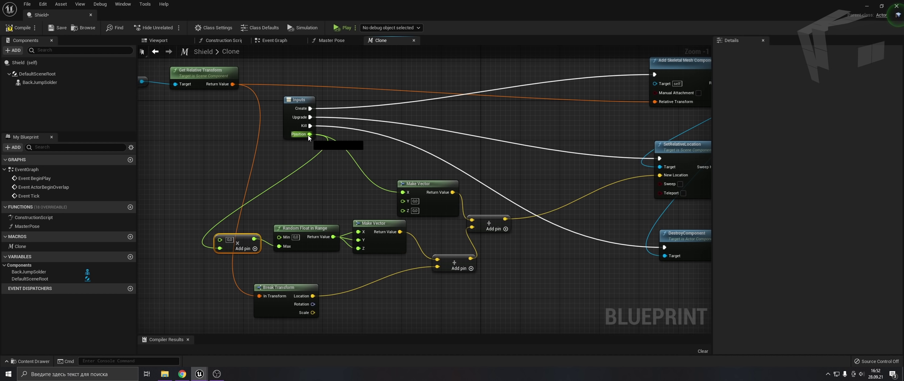
{"action": "left_click_drag", "start_coordinate": [278, 237], "coordinate": [260, 237]}
{"action": "scroll", "coordinate": [266, 247], "scroll_direction": "down", "scroll_amount": 2}
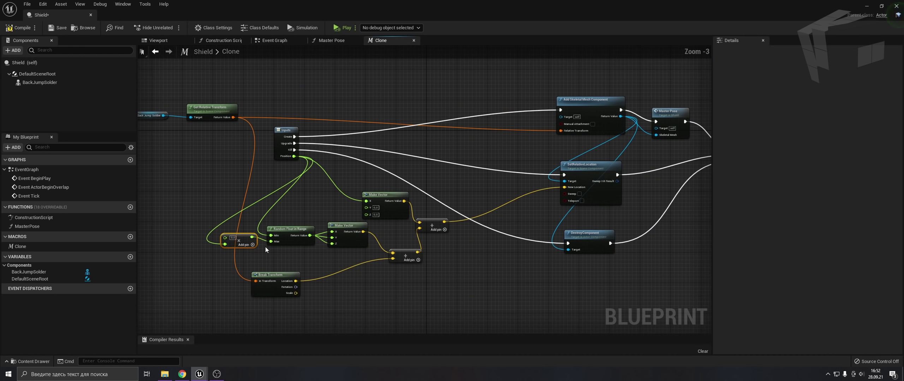
{"action": "scroll", "coordinate": [395, 281], "scroll_direction": "down", "scroll_amount": 1}
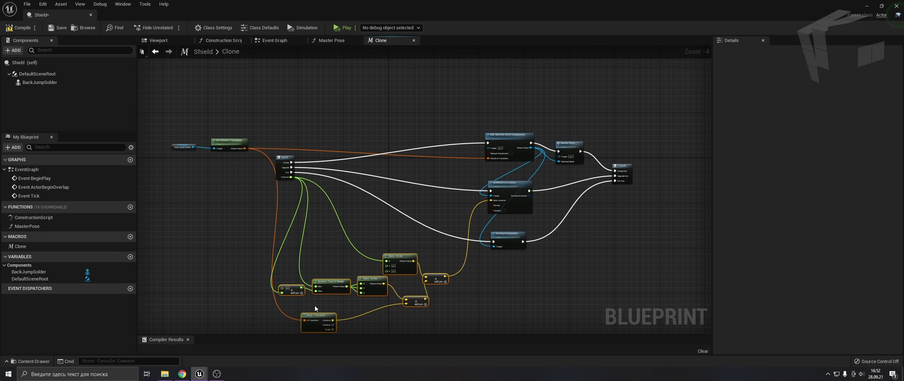
{"action": "scroll", "coordinate": [314, 306], "scroll_direction": "up", "scroll_amount": 2}
{"action": "right_click_drag", "start_coordinate": [409, 243], "coordinate": [346, 213]}
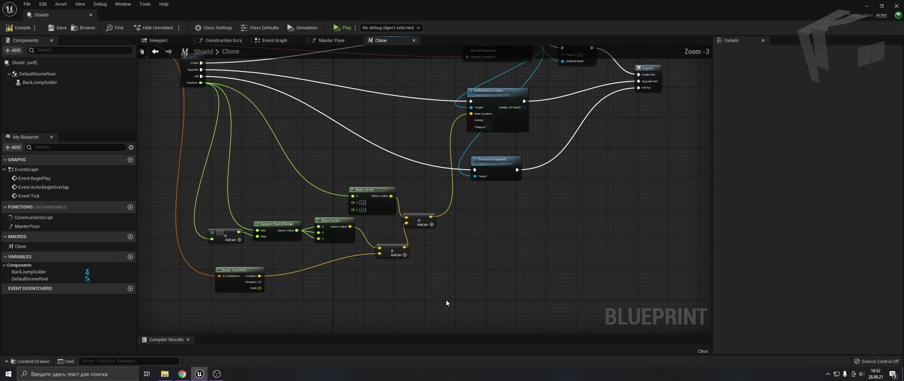
Step: In the Event Graph, add a Num 1 key event whose Pressed runs a Sequence node
{"action": "left_click", "coordinate": [273, 41]}
{"action": "right_click_drag", "start_coordinate": [308, 192], "coordinate": [340, 192]}
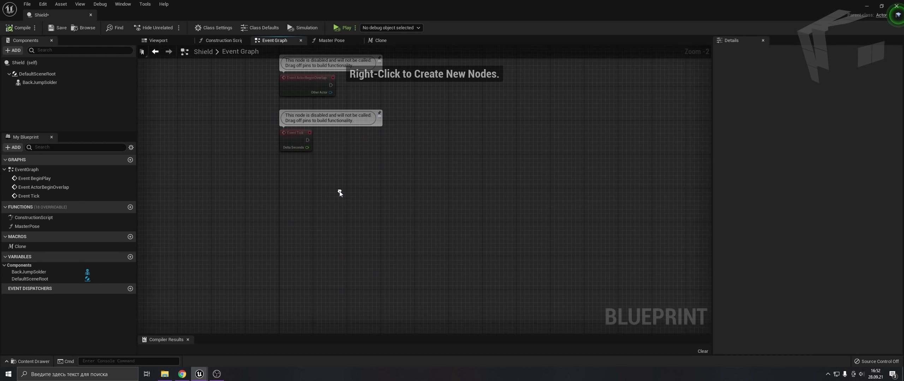
{"action": "right_click", "coordinate": [304, 218]}
{"action": "type", "text": "1"}
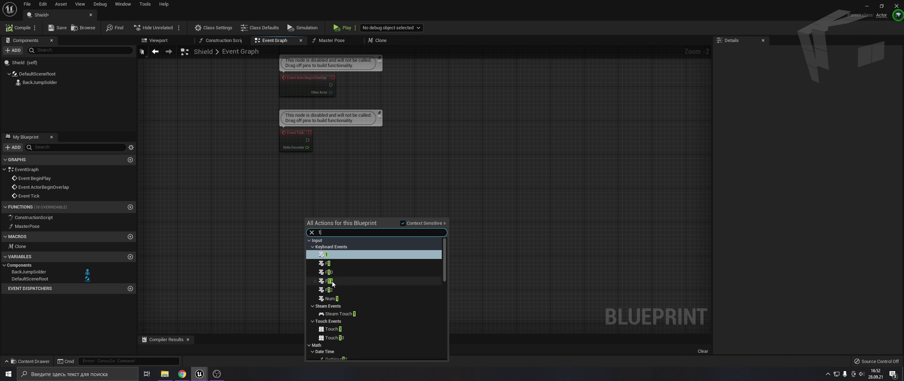
{"action": "left_click", "coordinate": [331, 289]}
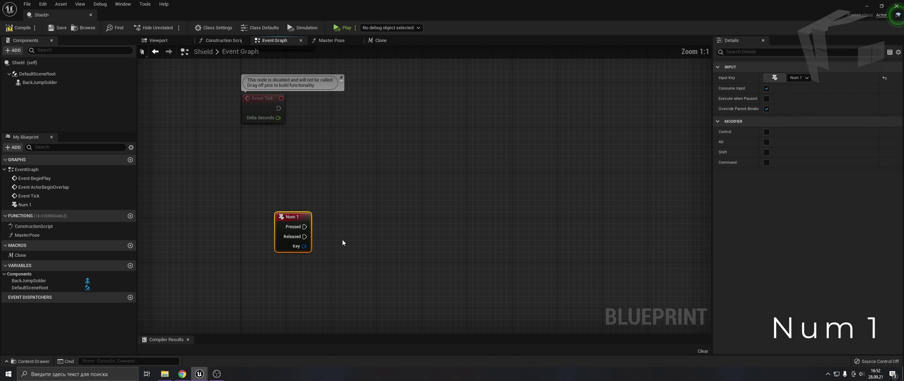
{"action": "right_click_drag", "start_coordinate": [359, 262], "coordinate": [322, 247]}
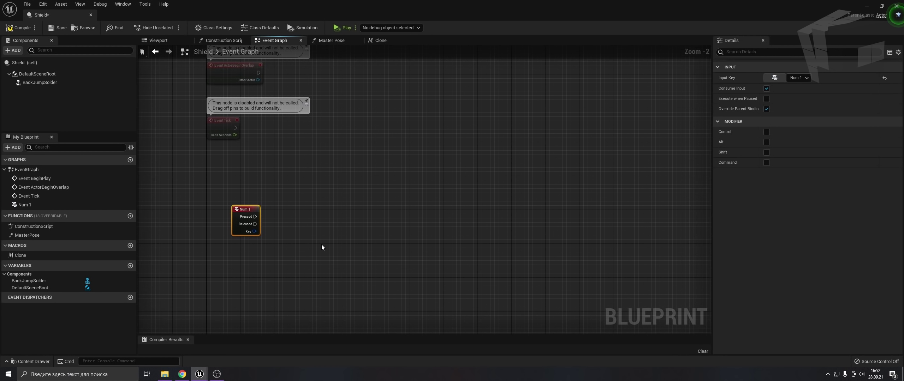
{"action": "left_click_drag", "start_coordinate": [255, 216], "coordinate": [318, 221]}
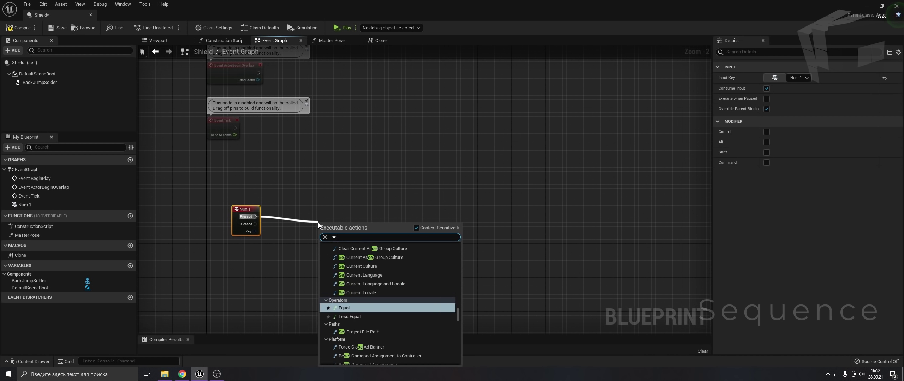
{"action": "type", "text": "sequence"}
{"action": "key", "text": "Return"}
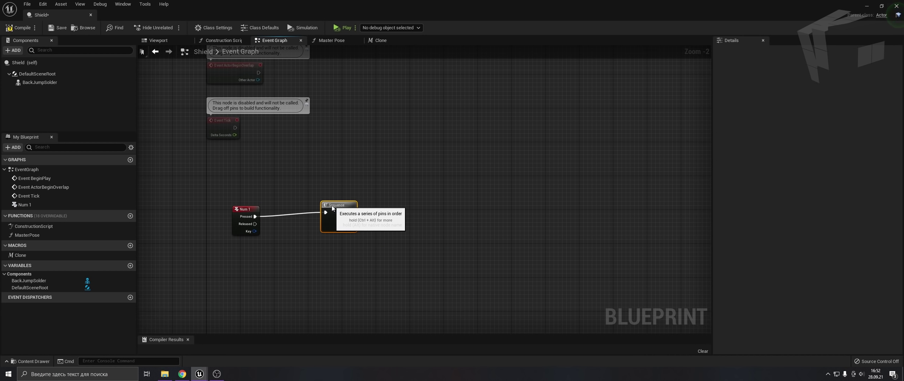
Step: Add Play Animation on Back Jump Solder from Then 0 and a Timeline from Then 1
{"action": "left_click_drag", "start_coordinate": [363, 213], "coordinate": [405, 175]}
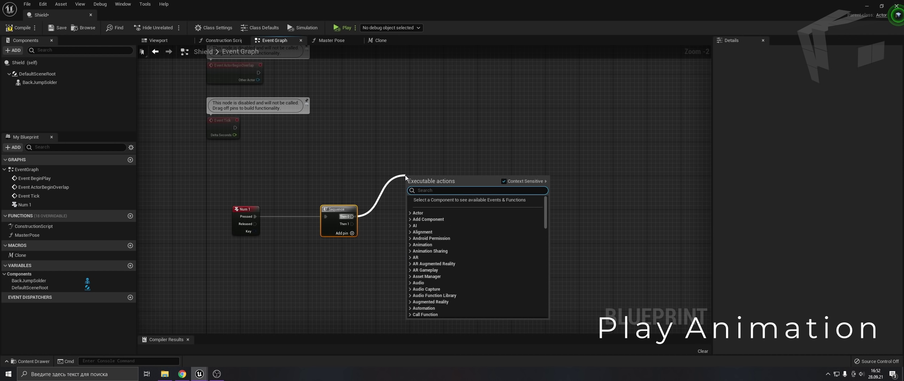
{"action": "type", "text": "play animation"}
{"action": "key", "text": "Return"}
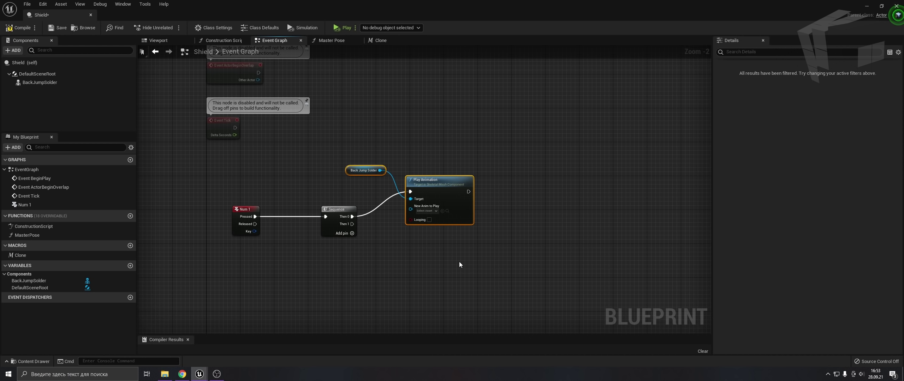
{"action": "left_click_drag", "start_coordinate": [436, 170], "coordinate": [424, 149]}
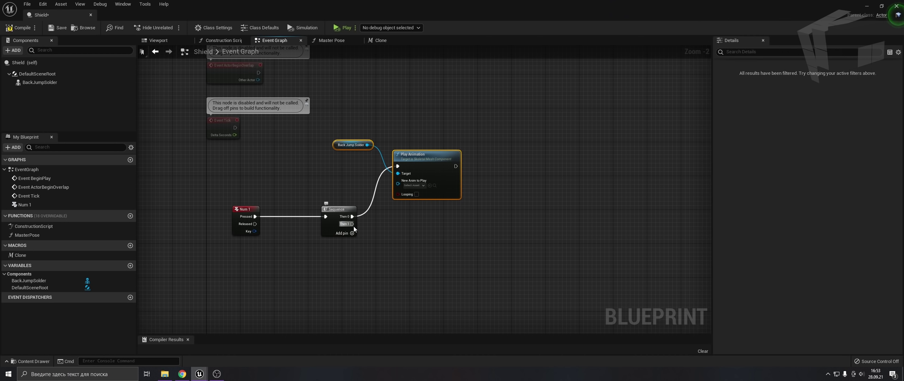
{"action": "left_click_drag", "start_coordinate": [415, 262], "coordinate": [415, 262]}
{"action": "type", "text": "timeline"}
{"action": "key", "text": "Return"}
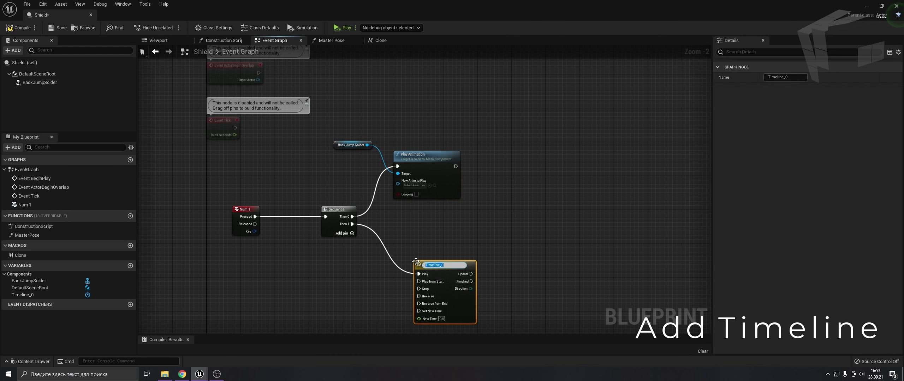
Step: Add a float track to Timeline_0 keyed at times 0, 0.25 (value 1.0) and 1
{"action": "double_click", "coordinate": [435, 265]}
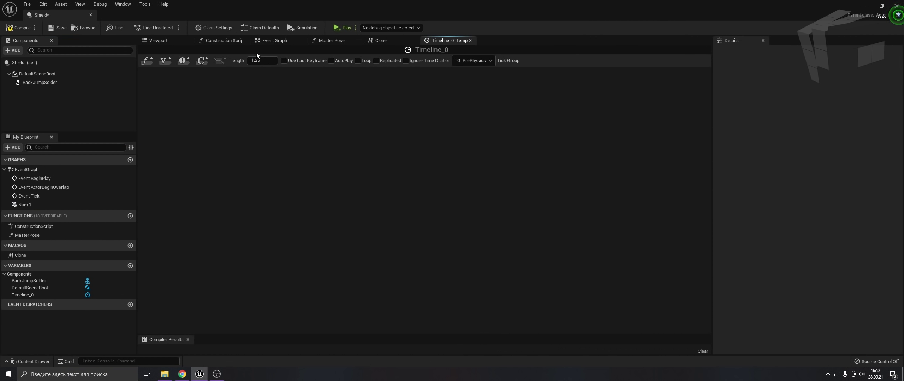
{"action": "left_click", "coordinate": [146, 61]}
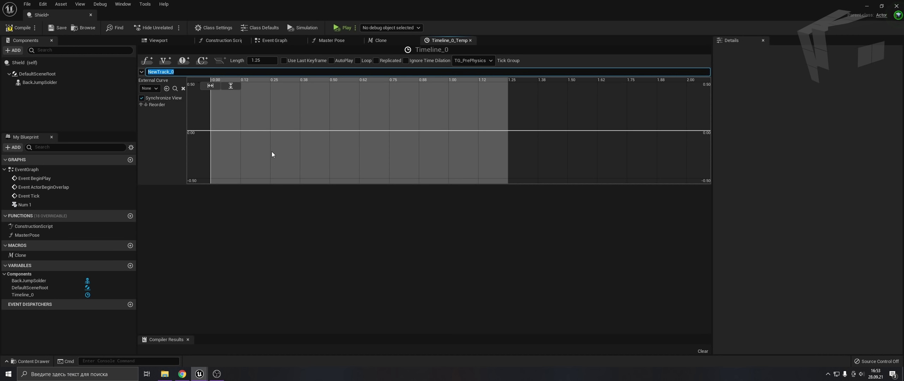
{"action": "right_click", "coordinate": [228, 130]}
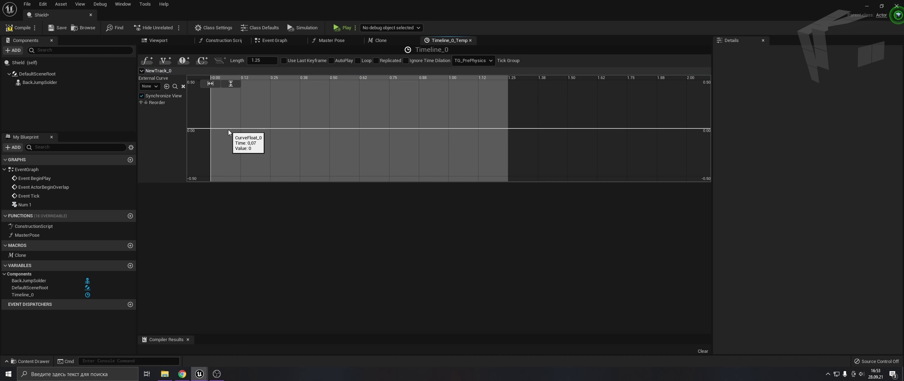
{"action": "left_click", "coordinate": [247, 135]}
{"action": "left_click", "coordinate": [286, 102], "text": "shift"}
{"action": "left_click", "coordinate": [411, 128], "text": "shift"}
{"action": "type", "text": "1"}
{"action": "key", "text": "Tab"}
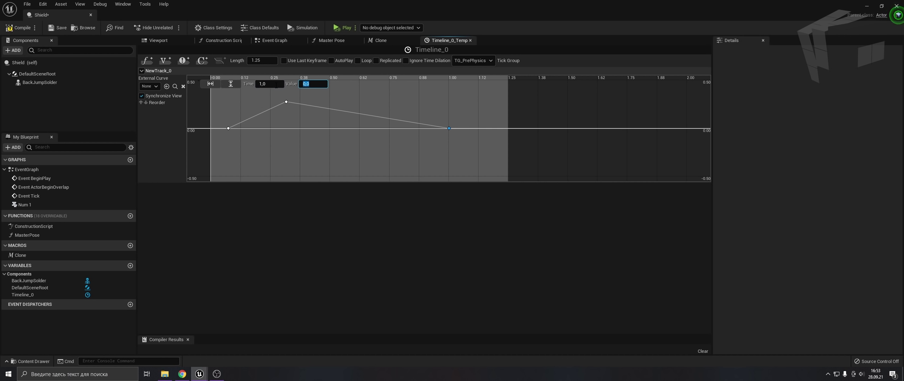
{"action": "left_click", "coordinate": [286, 102]}
{"action": "left_click", "coordinate": [269, 84]}
{"action": "type", "text": "0,25"}
{"action": "key", "text": "Tab"}
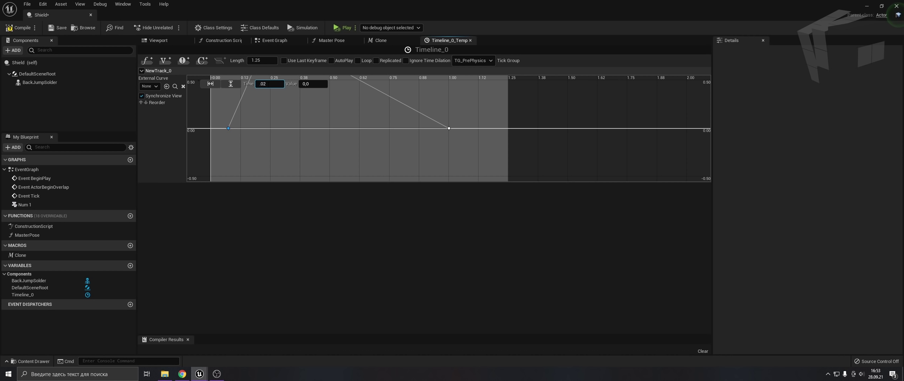
{"action": "key", "text": "Return"}
Step: Smooth the curve, steepen its start, and name the track Transform
{"action": "key", "text": "f"}
{"action": "key", "text": "ctrl+a"}
{"action": "key", "text": "1"}
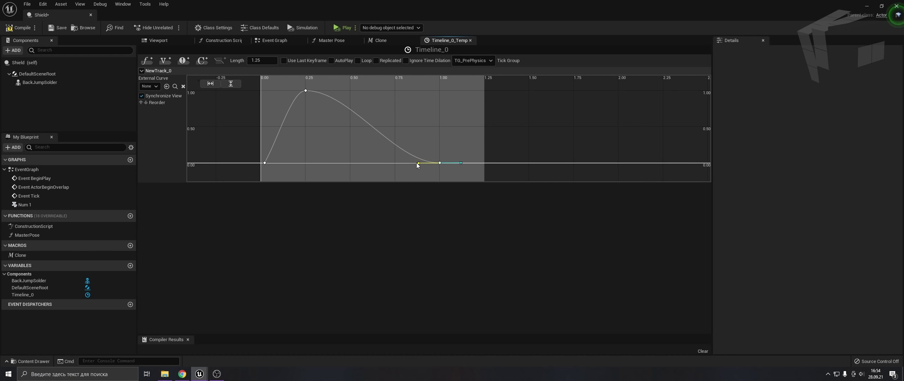
{"action": "left_click", "coordinate": [306, 91]}
{"action": "left_click_drag", "start_coordinate": [275, 145], "coordinate": [269, 140]}
{"action": "double_click", "coordinate": [158, 70]}
{"action": "type", "text": "Transform"}
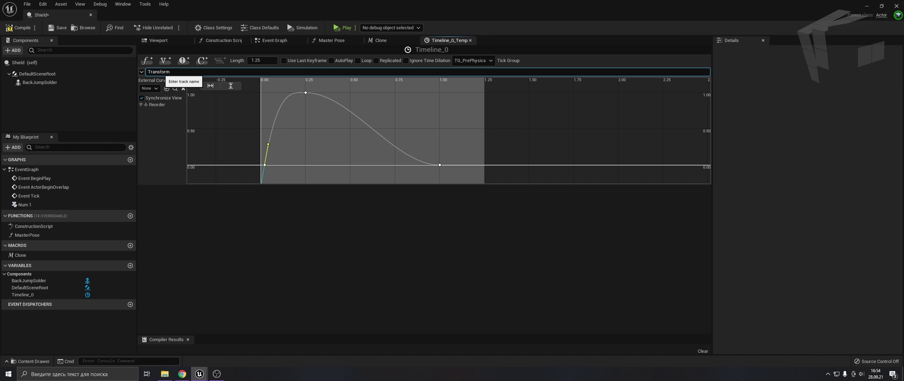
{"action": "key", "text": "Return"}
{"action": "left_click", "coordinate": [143, 71]}
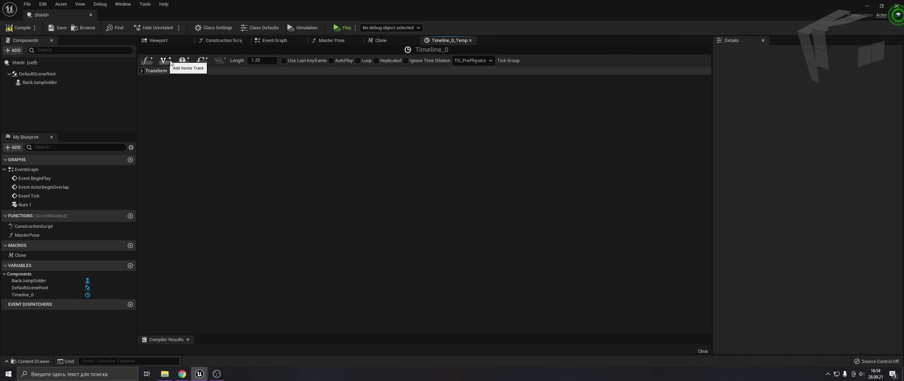
Step: Add a second float track named Kell with one keyframe
{"action": "left_click", "coordinate": [184, 61]}
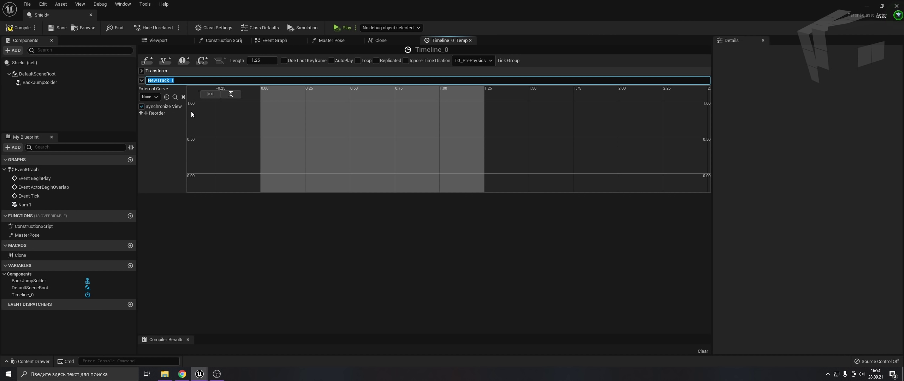
{"action": "type", "text": "Kell"}
{"action": "key", "text": "Return"}
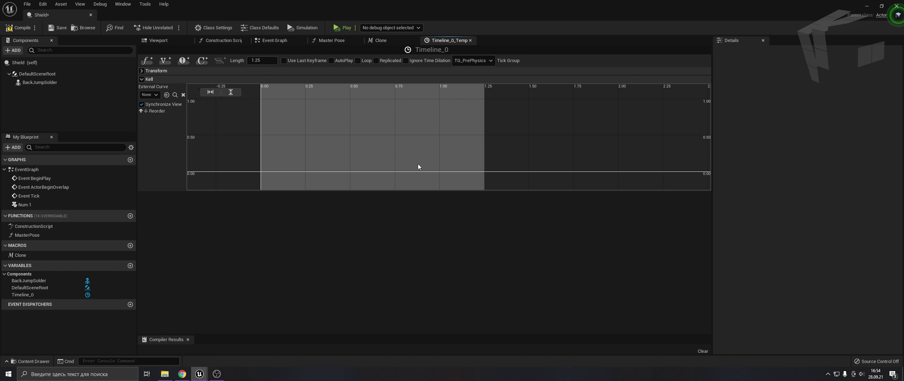
{"action": "left_click", "coordinate": [447, 171], "text": "shift"}
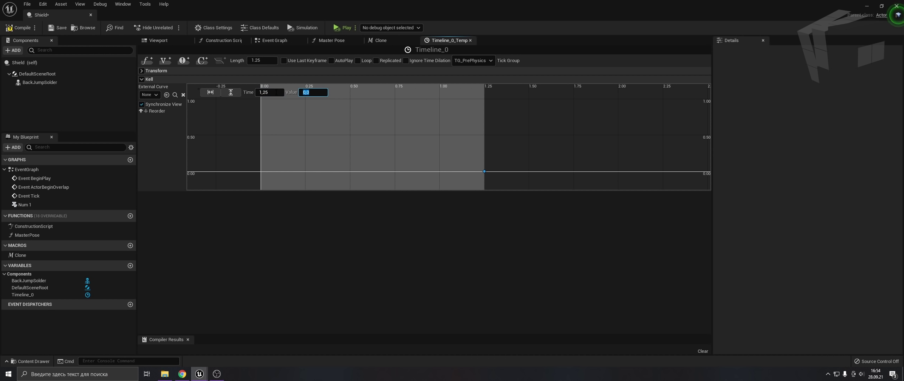
{"action": "left_click", "coordinate": [275, 40]}
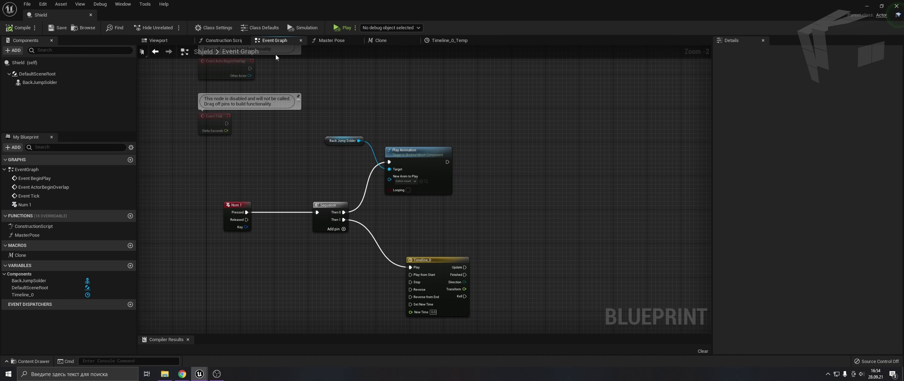
Step: Wire Then 1 to Play from Start, place the Clone macro, and connect Play Animation to Create
{"action": "right_click_drag", "start_coordinate": [397, 229], "coordinate": [355, 174]}
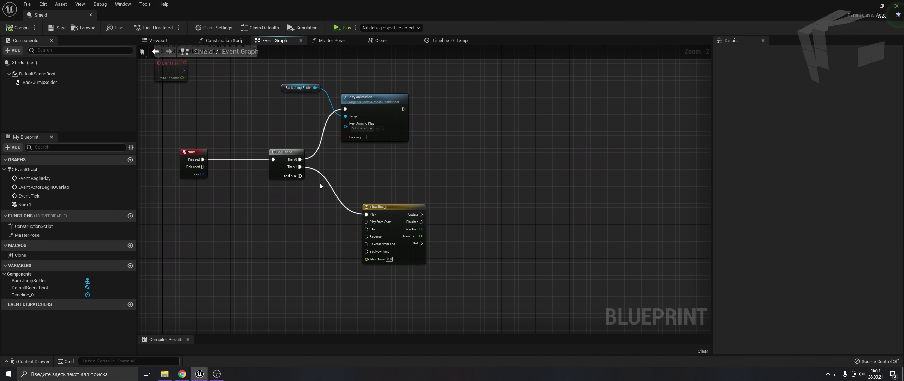
{"action": "left_click_drag", "start_coordinate": [298, 167], "coordinate": [369, 225]}
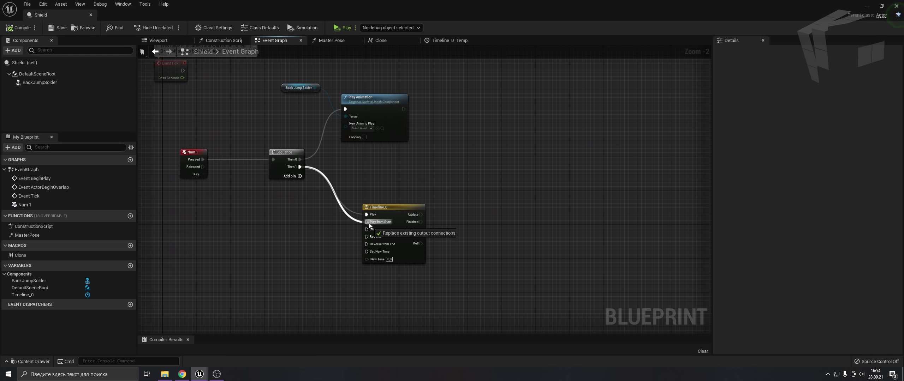
{"action": "right_click_drag", "start_coordinate": [335, 249], "coordinate": [314, 244]}
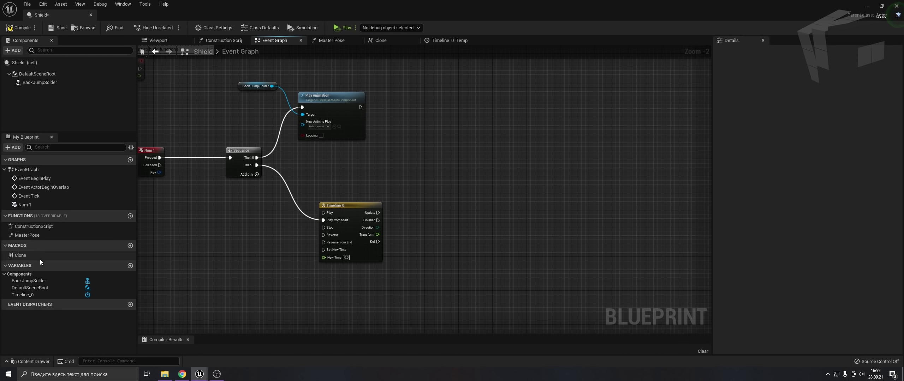
{"action": "left_click_drag", "start_coordinate": [31, 255], "coordinate": [492, 249]}
{"action": "left_click_drag", "start_coordinate": [449, 172], "coordinate": [451, 174]}
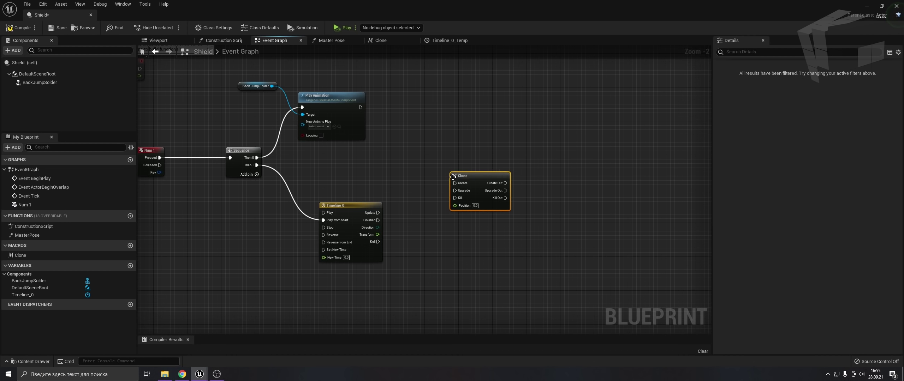
{"action": "scroll", "coordinate": [459, 219], "scroll_direction": "up", "scroll_amount": 1}
{"action": "left_click_drag", "start_coordinate": [348, 89], "coordinate": [459, 179]}
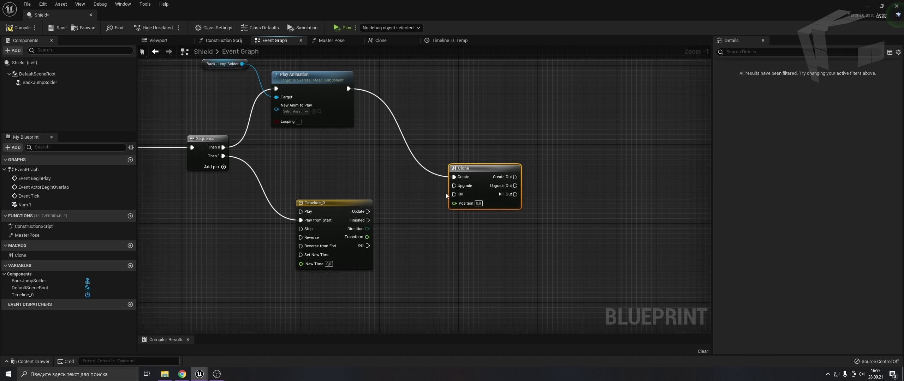
Step: Connect Timeline Update to Upgrade, Kell to Kill, and Transform plus 10 to Position
{"action": "left_click_drag", "start_coordinate": [366, 214], "coordinate": [367, 215]}
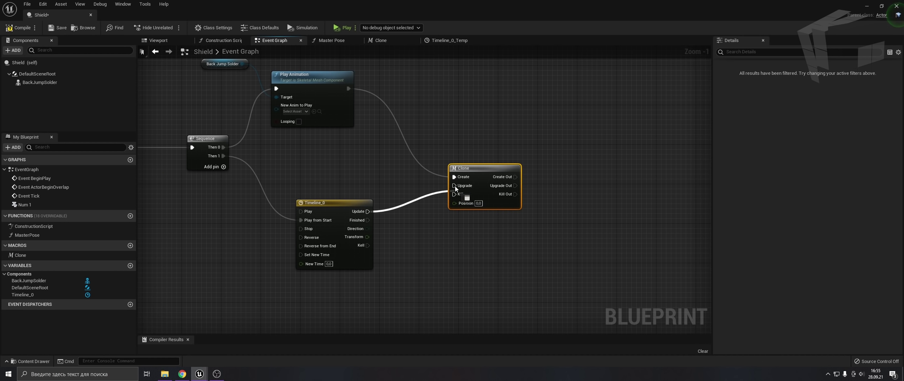
{"action": "left_click_drag", "start_coordinate": [454, 186], "coordinate": [455, 186]}
{"action": "left_click_drag", "start_coordinate": [367, 245], "coordinate": [454, 194]}
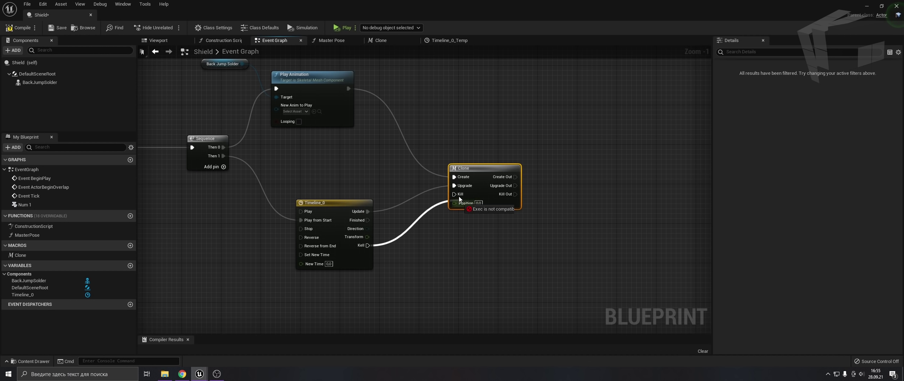
{"action": "right_click_drag", "start_coordinate": [444, 252], "coordinate": [348, 240]}
{"action": "left_click_drag", "start_coordinate": [399, 173], "coordinate": [466, 173]}
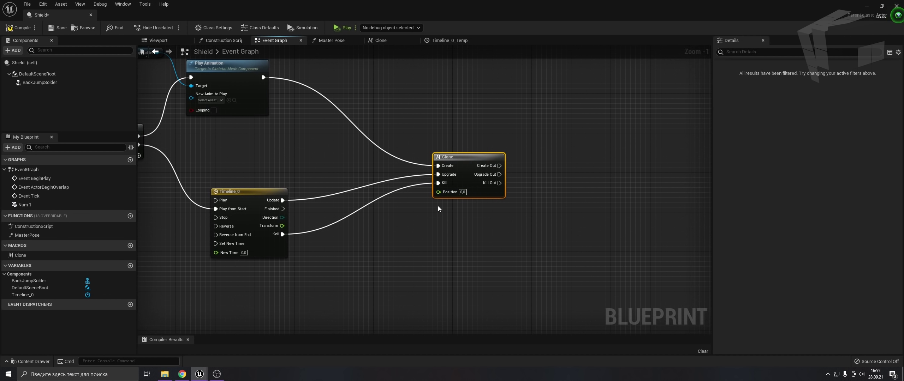
{"action": "mouse_move", "coordinate": [270, 224]}
{"action": "left_mouse_down"}
{"action": "mouse_move", "coordinate": [342, 236]}
{"action": "mouse_move", "coordinate": [427, 190]}
{"action": "left_mouse_up"}
{"action": "type", "text": "+"}
{"action": "key", "text": "Return"}
{"action": "type", "text": "10"}
{"action": "key", "text": "Return"}
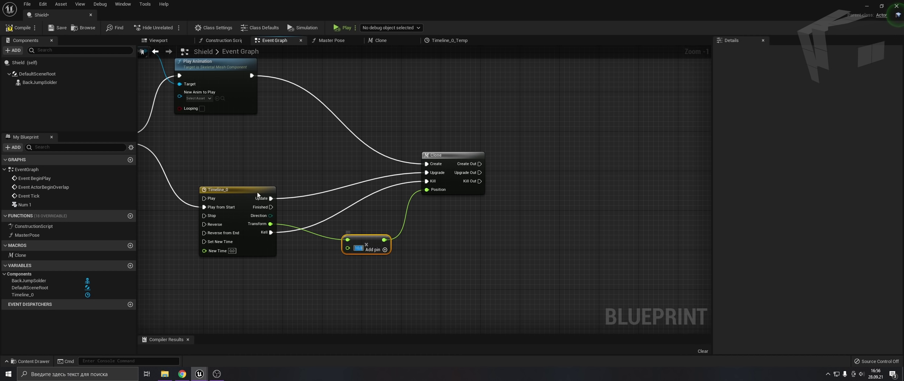
Step: Set Play Animation to the BackJumpSolder back-jump clip, then compile and save
{"action": "left_click", "coordinate": [19, 31]}
{"action": "scroll", "coordinate": [352, 134], "scroll_direction": "down", "scroll_amount": 2}
{"action": "right_click_drag", "start_coordinate": [466, 281], "coordinate": [474, 281]}
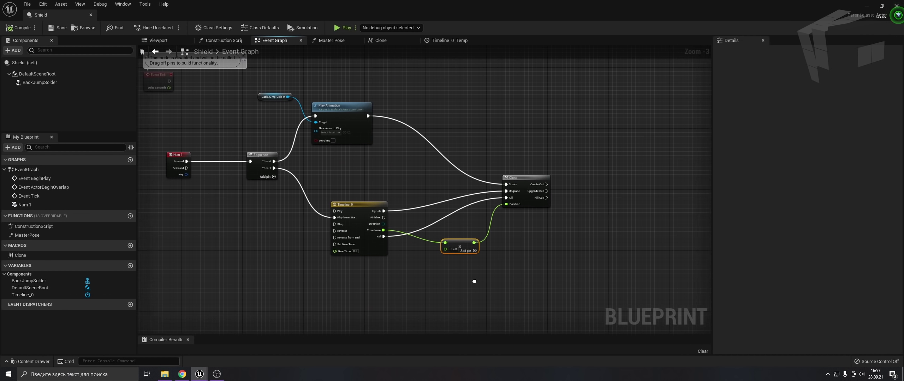
{"action": "left_click", "coordinate": [338, 133]}
{"action": "type", "text": "back"}
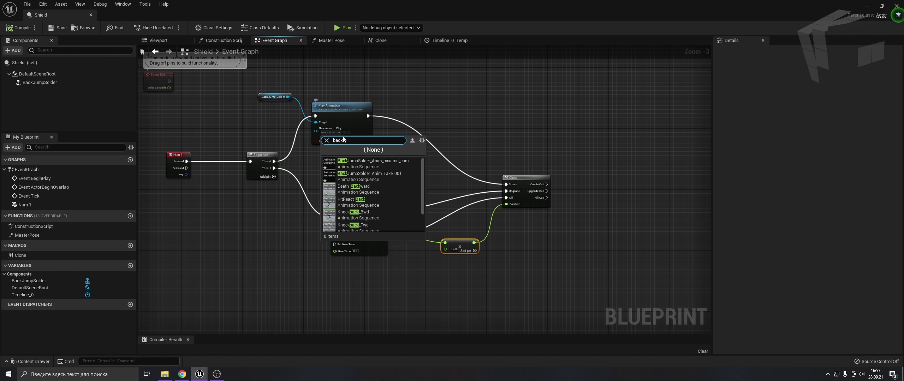
{"action": "left_click", "coordinate": [349, 164]}
{"action": "left_click", "coordinate": [19, 31]}
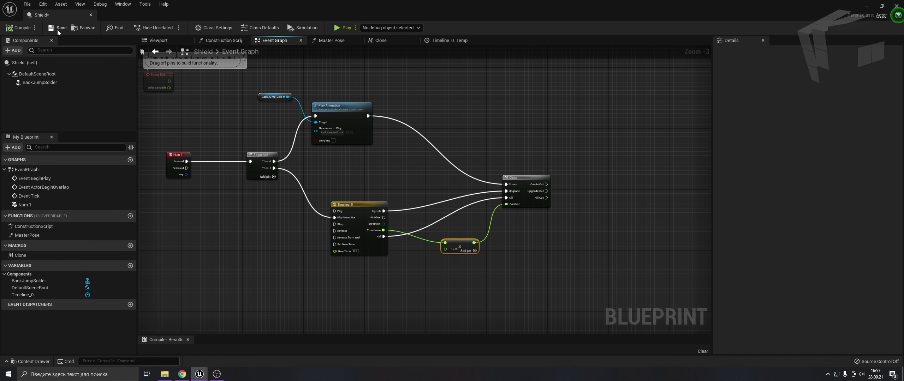
{"action": "left_click", "coordinate": [60, 30]}
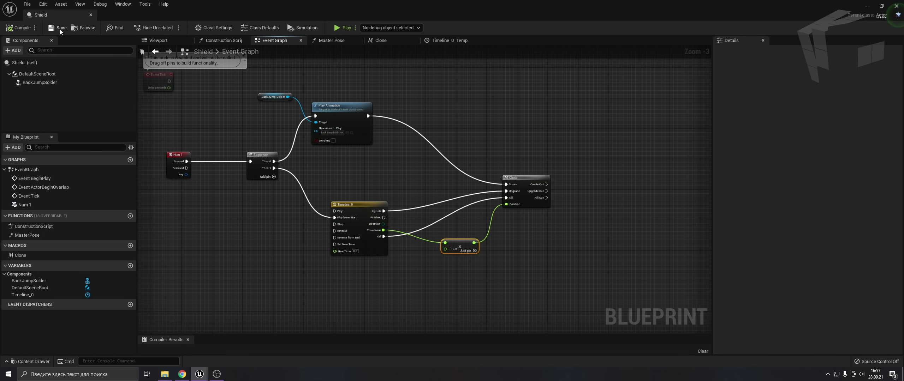
Step: Place the Shield Blueprint in LVL_DuneShield with its location zeroed to the origin
{"action": "left_click", "coordinate": [867, 7]}
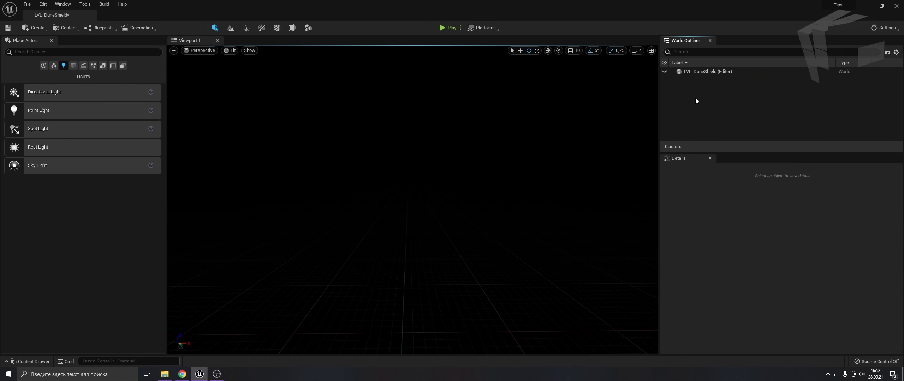
{"action": "key", "text": "ctrl+space"}
{"action": "left_click_drag", "start_coordinate": [117, 303], "coordinate": [484, 178]}
{"action": "left_click", "coordinate": [740, 235]}
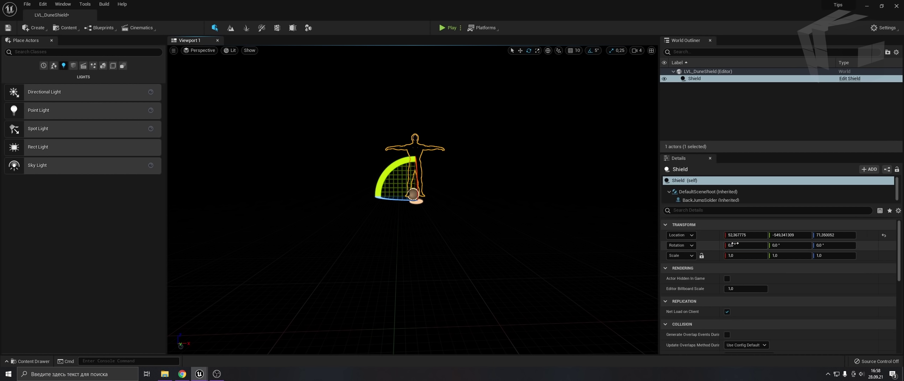
{"action": "type", "text": "0"}
{"action": "key", "text": "Tab"}
{"action": "type", "text": "0"}
{"action": "key", "text": "Tab"}
{"action": "type", "text": "0"}
{"action": "key", "text": "Return"}
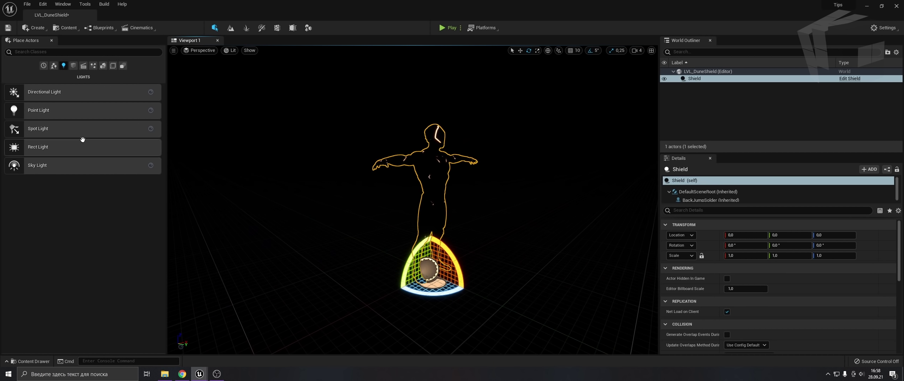
Step: Add a Directional Light, play-test the level, and reopen the Shield Blueprint
{"action": "mouse_move", "coordinate": [53, 92]}
{"action": "left_mouse_down"}
{"action": "mouse_move", "coordinate": [346, 318]}
{"action": "mouse_move", "coordinate": [333, 324]}
{"action": "left_mouse_up"}
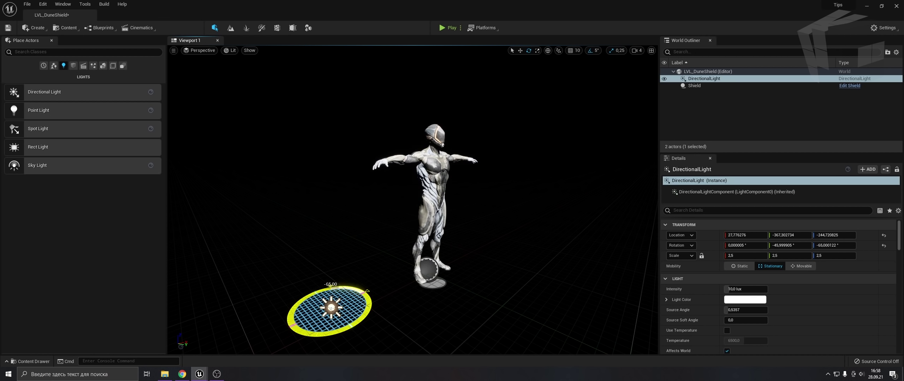
{"action": "left_click", "coordinate": [445, 27]}
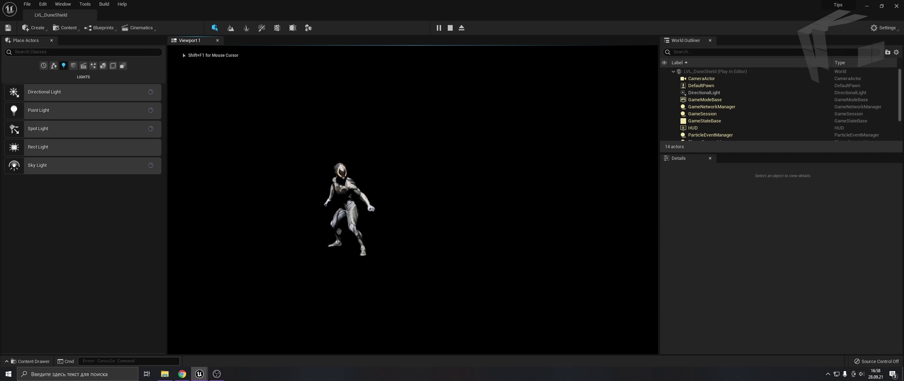
{"action": "key", "text": "Escape"}
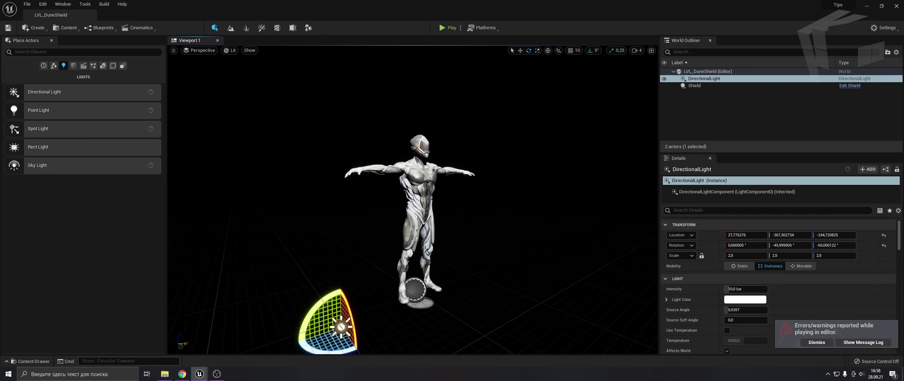
{"action": "key", "text": "ctrl+space"}
{"action": "double_click", "coordinate": [637, 320]}
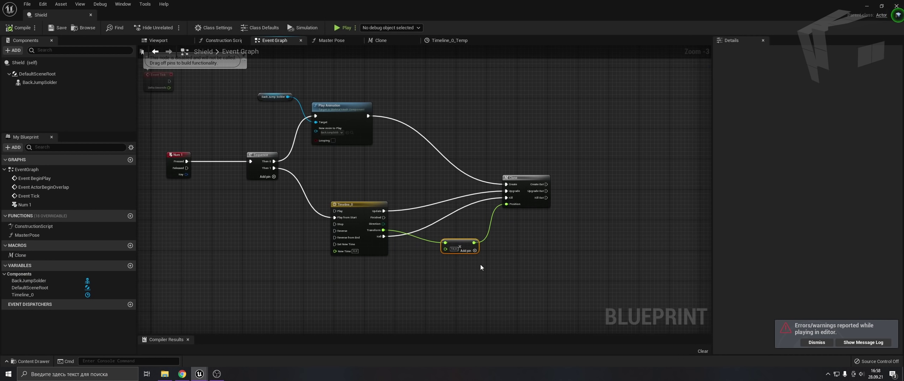
Step: Set the Clone macro's Add Skeletal Mesh Component mesh to BackJumpSolder
{"action": "double_click", "coordinate": [523, 191]}
{"action": "mouse_move", "coordinate": [454, 199]}
{"action": "right_mouse_down"}
{"action": "mouse_move", "coordinate": [448, 187]}
{"action": "mouse_move", "coordinate": [324, 232]}
{"action": "right_mouse_up"}
{"action": "left_click", "coordinate": [408, 124]}
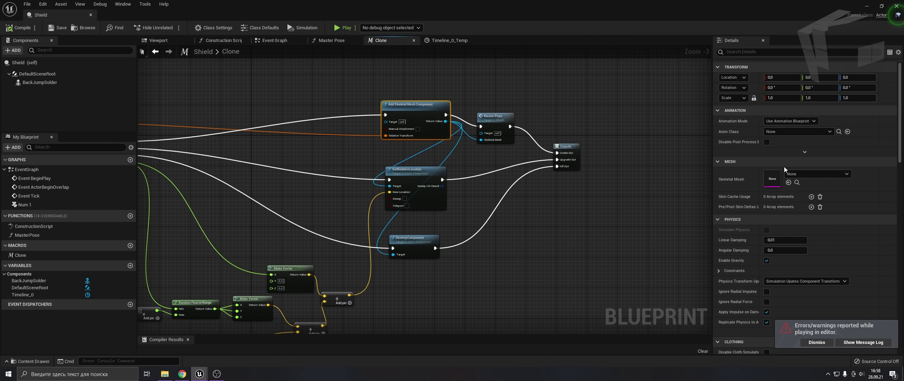
{"action": "left_click", "coordinate": [801, 174]}
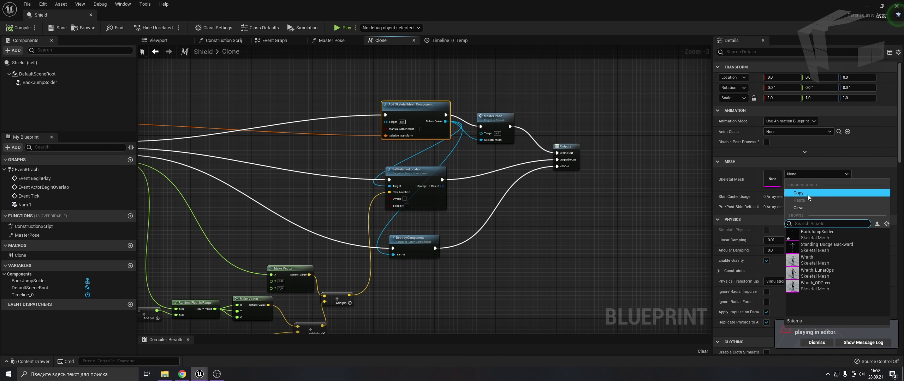
{"action": "left_click", "coordinate": [813, 234]}
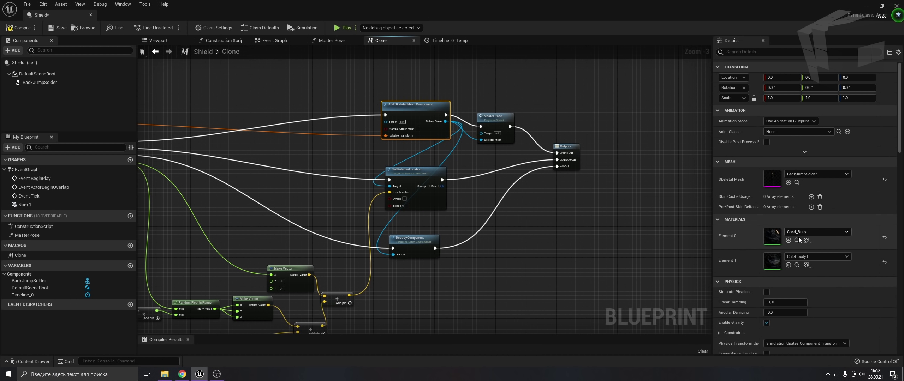
Step: Assign M_Translucent_Inst to both material elements, Element 0 and Element 1
{"action": "left_click", "coordinate": [804, 230]}
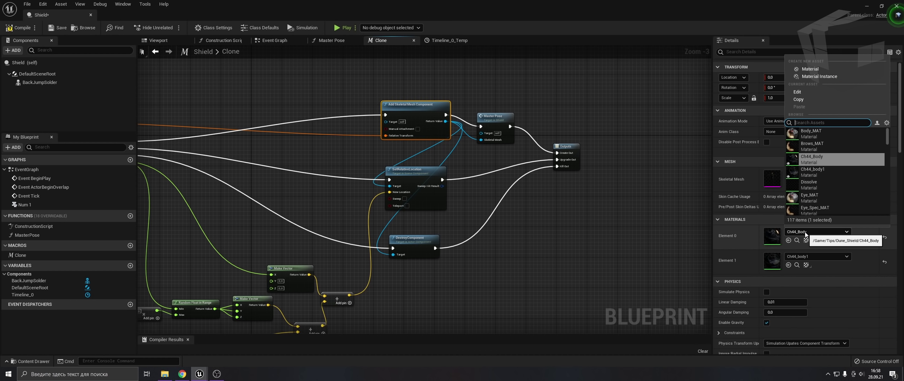
{"action": "type", "text": "Trans"}
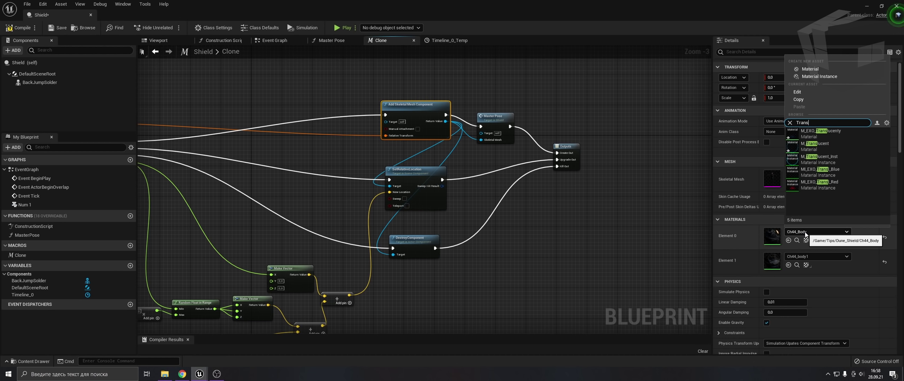
{"action": "left_click", "coordinate": [840, 156]}
{"action": "left_click", "coordinate": [803, 257]}
{"action": "key", "text": "BackSpace"}
{"action": "key", "text": "BackSpace"}
{"action": "key", "text": "BackSpace"}
{"action": "type", "text": "T"}
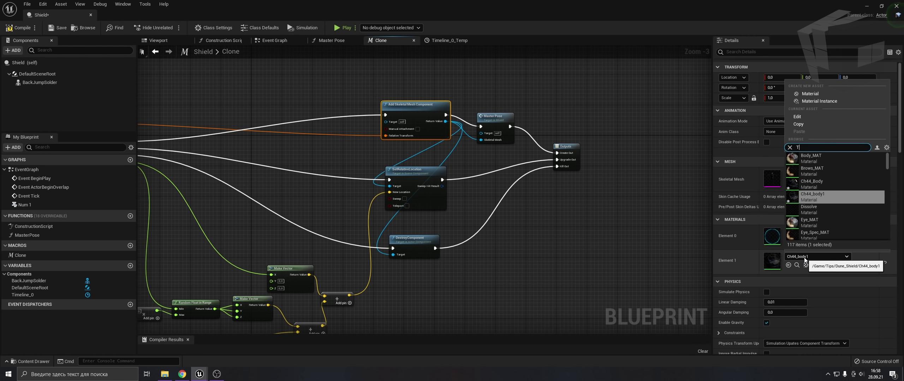
{"action": "type", "text": "ransl"}
{"action": "key", "text": "Return"}
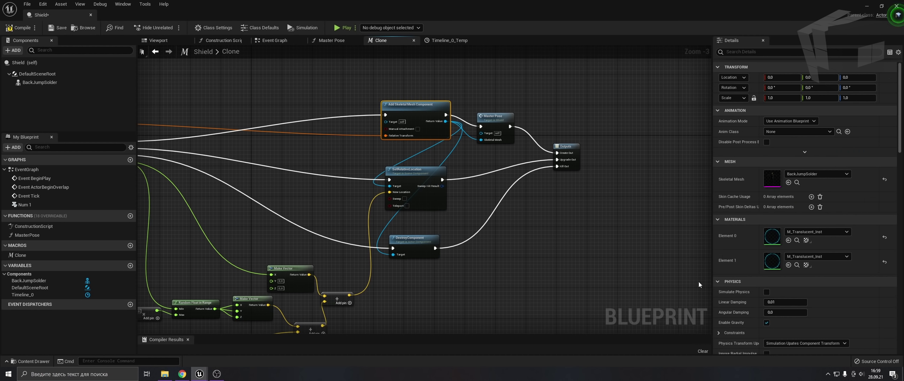
Step: Save the Shield Blueprint and return to the Event Graph
{"action": "left_click", "coordinate": [59, 32]}
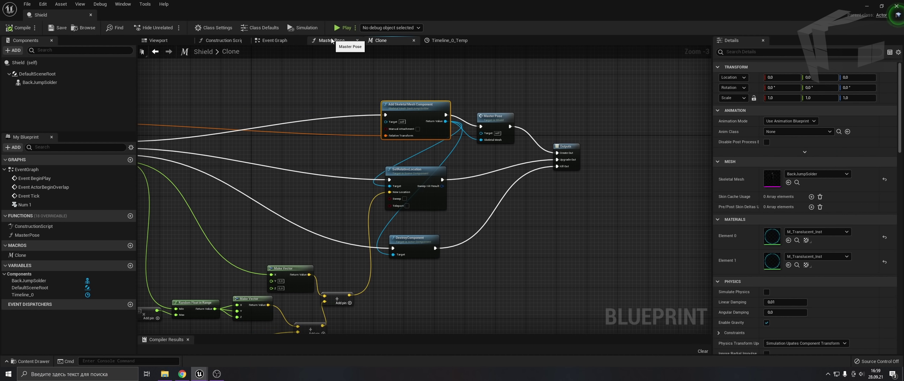
{"action": "left_click", "coordinate": [331, 40]}
{"action": "left_click", "coordinate": [274, 40]}
{"action": "right_click_drag", "start_coordinate": [334, 183], "coordinate": [420, 170]}
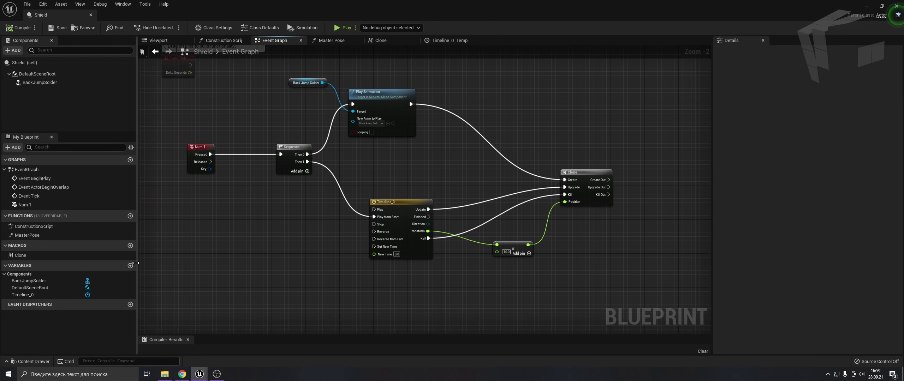
Step: Create a new Boolean variable named Bool
{"action": "left_click", "coordinate": [130, 266]}
{"action": "type", "text": "Bool"}
{"action": "key", "text": "Return"}
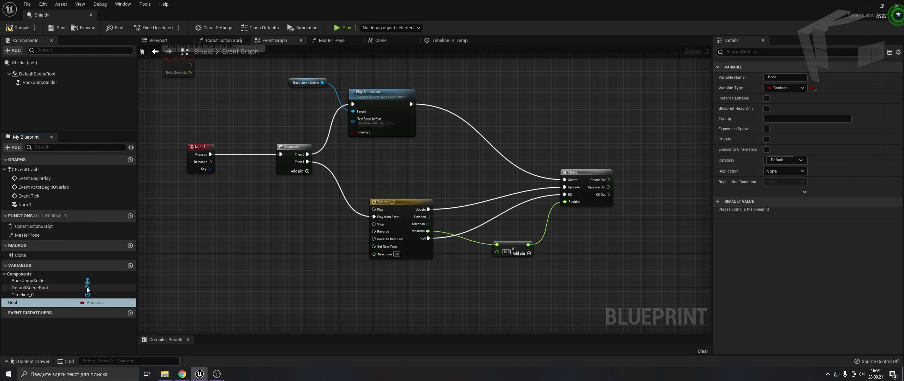
{"action": "scroll", "coordinate": [197, 214], "scroll_direction": "up", "scroll_amount": 2}
Step: Insert a Branch after Num 1 with a Get Bool condition, then compile
{"action": "right_click_drag", "start_coordinate": [186, 212], "coordinate": [241, 219]}
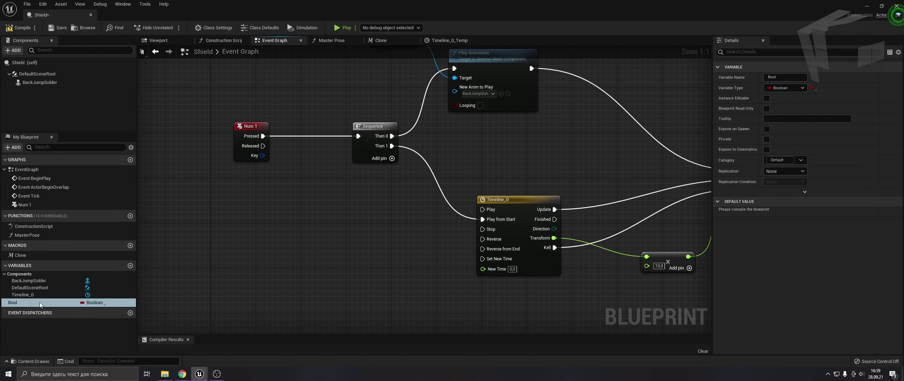
{"action": "left_click_drag", "start_coordinate": [37, 302], "coordinate": [200, 248]}
{"action": "left_click", "coordinate": [217, 262]}
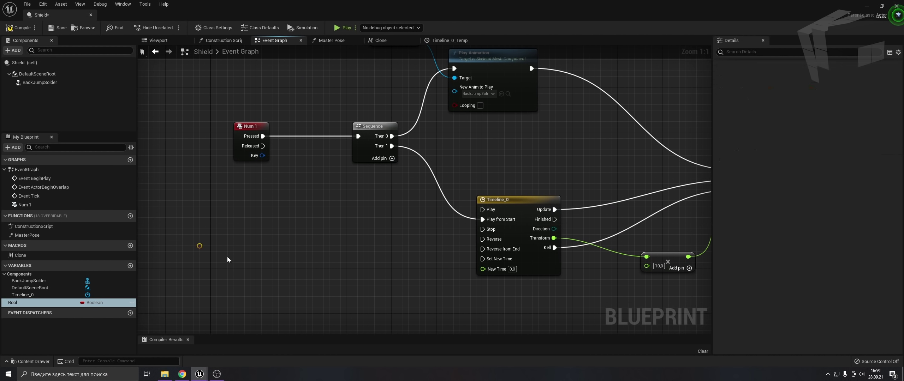
{"action": "mouse_move", "coordinate": [251, 136]}
{"action": "left_mouse_down"}
{"action": "mouse_move", "coordinate": [189, 136]}
{"action": "mouse_move", "coordinate": [239, 162]}
{"action": "left_mouse_up"}
{"action": "type", "text": "branch"}
{"action": "key", "text": "Return"}
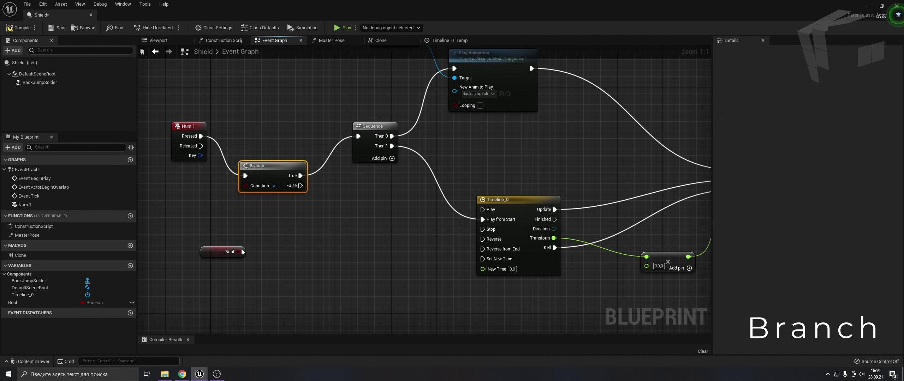
{"action": "left_click_drag", "start_coordinate": [242, 251], "coordinate": [245, 185]}
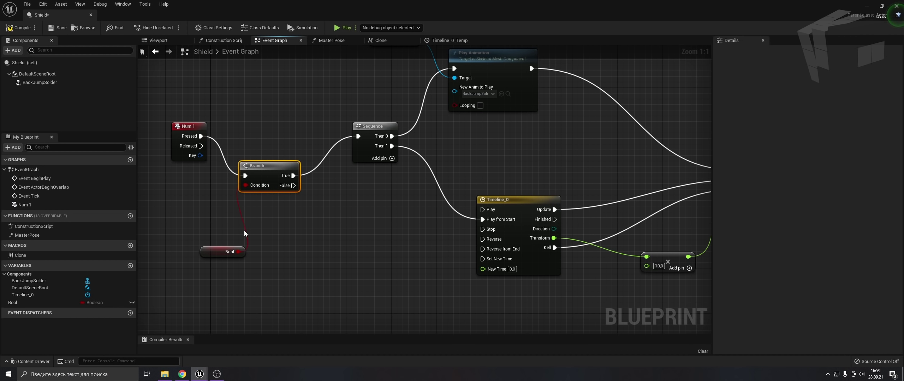
{"action": "left_click", "coordinate": [212, 251]}
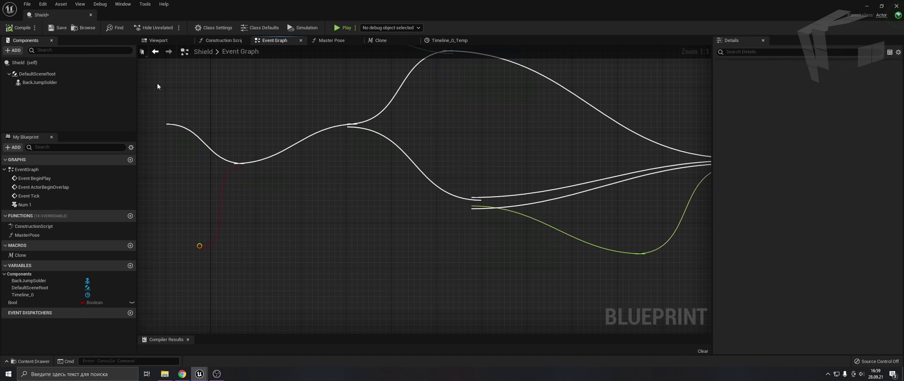
{"action": "left_click", "coordinate": [766, 212]}
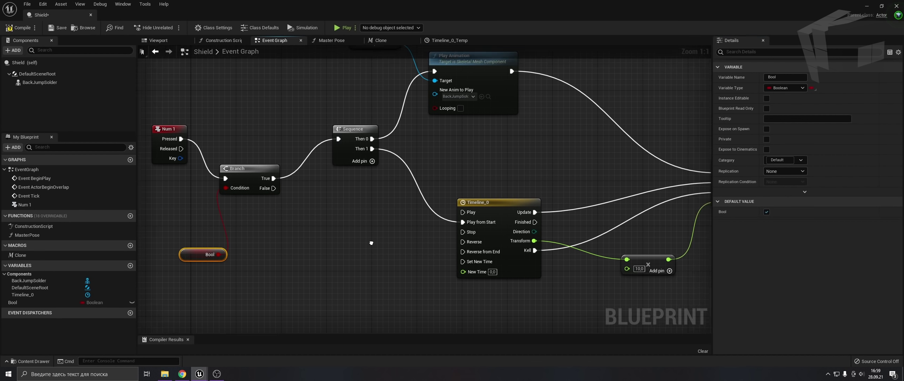
Step: Add Set Bool nodes before Clone's Create and after its Kill Out, then compile and save
{"action": "right_click_drag", "start_coordinate": [352, 242], "coordinate": [192, 270]}
{"action": "left_click", "coordinate": [28, 304]}
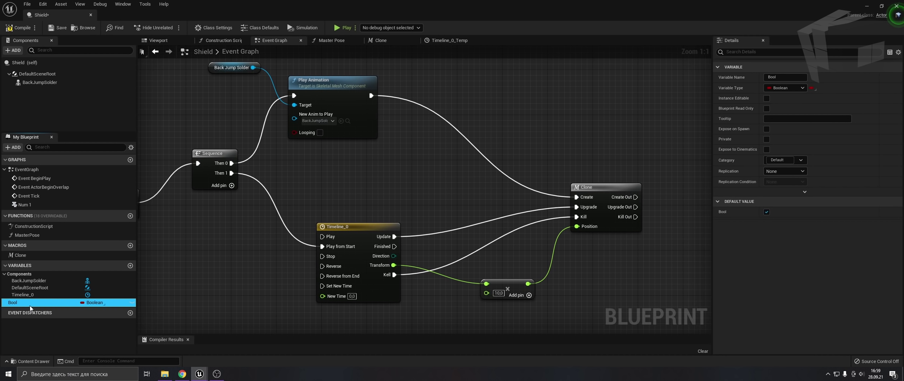
{"action": "left_click_drag", "start_coordinate": [28, 302], "coordinate": [420, 137]}
{"action": "left_click", "coordinate": [437, 159]}
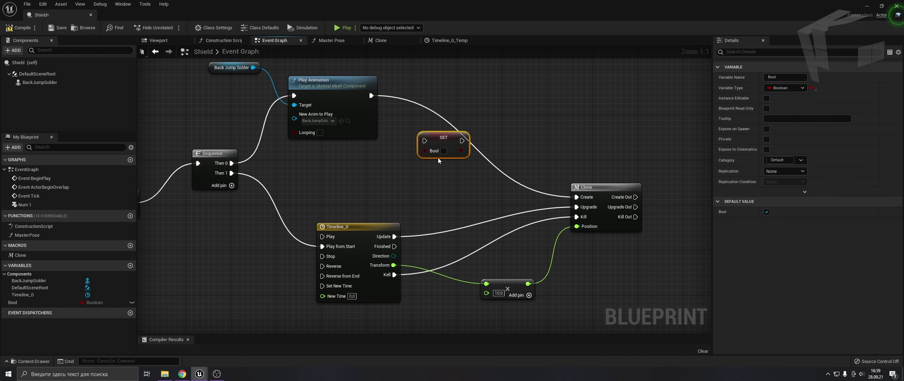
{"action": "mouse_move", "coordinate": [371, 96]}
{"action": "left_mouse_down"}
{"action": "mouse_move", "coordinate": [425, 141]}
{"action": "mouse_move", "coordinate": [576, 197]}
{"action": "left_mouse_up"}
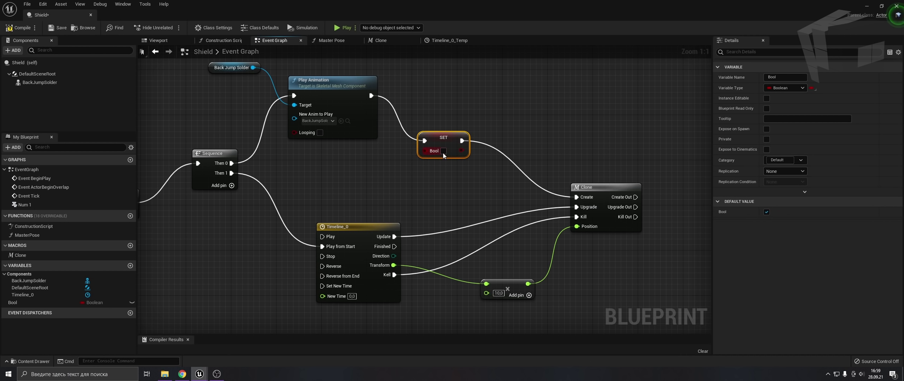
{"action": "scroll", "coordinate": [443, 153], "scroll_direction": "down", "scroll_amount": 2}
{"action": "mouse_move", "coordinate": [451, 175]}
{"action": "right_mouse_down"}
{"action": "mouse_move", "coordinate": [468, 165]}
{"action": "mouse_move", "coordinate": [354, 161]}
{"action": "right_mouse_up"}
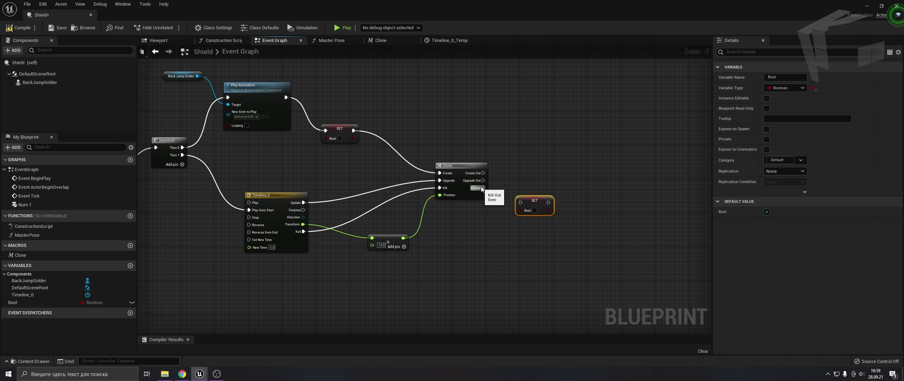
{"action": "left_click_drag", "start_coordinate": [482, 188], "coordinate": [535, 214]}
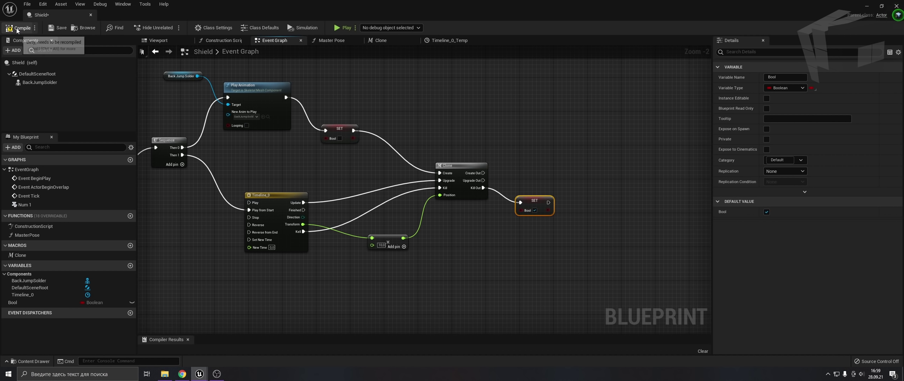
{"action": "left_click", "coordinate": [64, 31]}
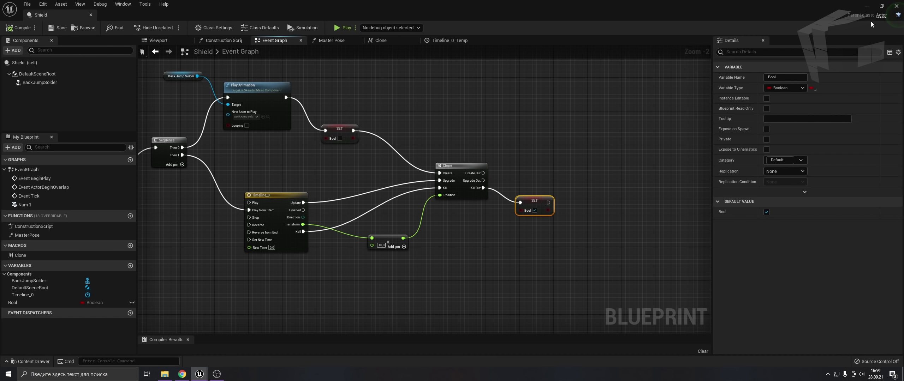
Step: Play-test the level to watch the glowing clone animation
{"action": "left_click", "coordinate": [867, 7]}
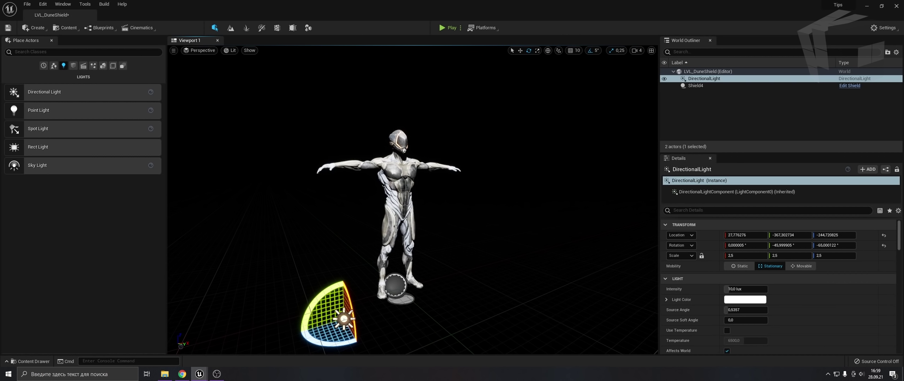
{"action": "left_click", "coordinate": [445, 27]}
{"action": "left_click", "coordinate": [412, 200]}
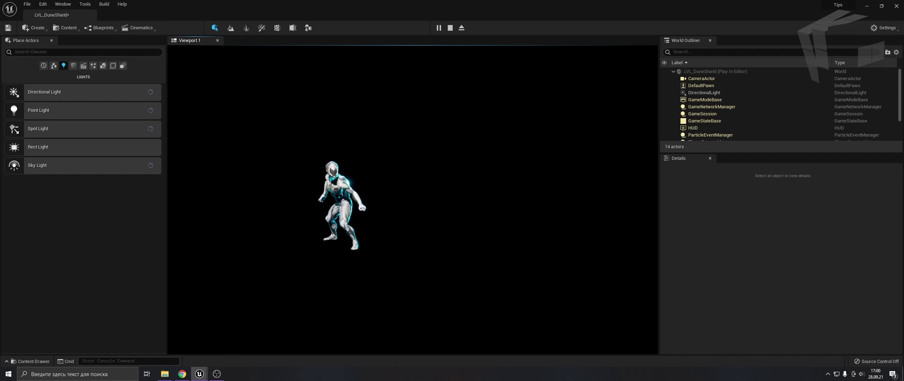
{"action": "key", "text": "Escape"}
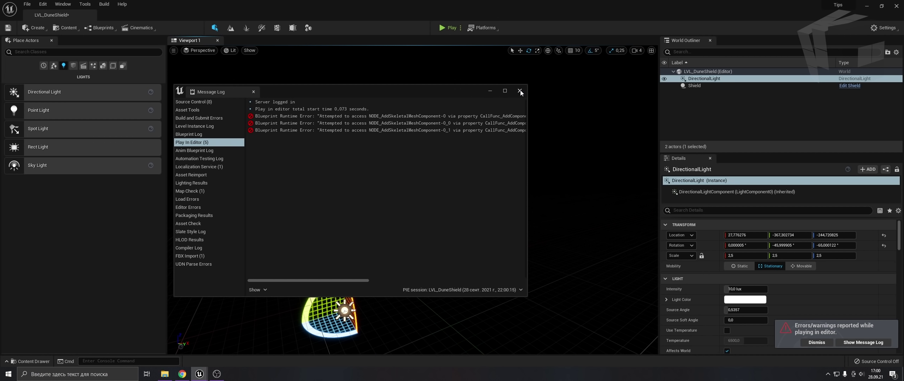
Step: Dismiss the error log and reopen the Shield Blueprint from the Content Drawer
{"action": "left_click", "coordinate": [520, 91]}
{"action": "key", "text": "ctrl+space"}
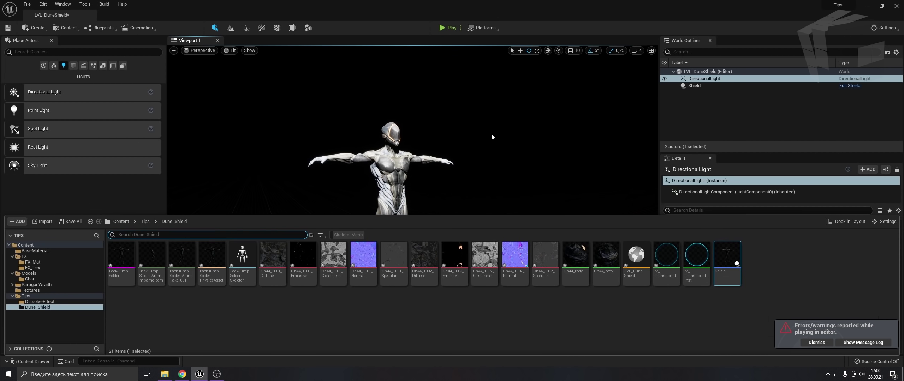
{"action": "double_click", "coordinate": [722, 261]}
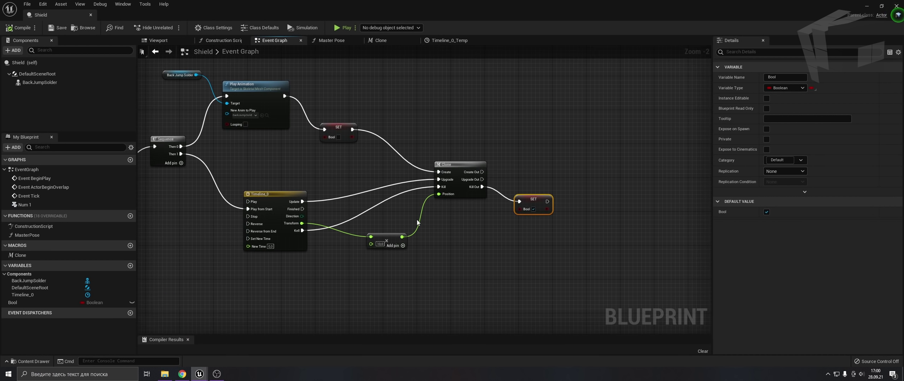
Step: Insert a 0.2 Delay wired from the Timeline's Kell output ahead of Clone's Kill
{"action": "scroll", "coordinate": [416, 222], "scroll_direction": "up", "scroll_amount": 2}
{"action": "left_click_drag", "start_coordinate": [301, 222], "coordinate": [360, 201]}
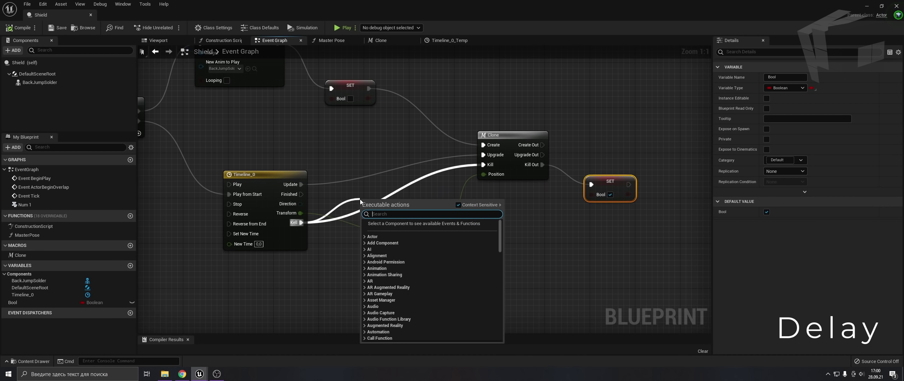
{"action": "type", "text": "delay"}
{"action": "key", "text": "Return"}
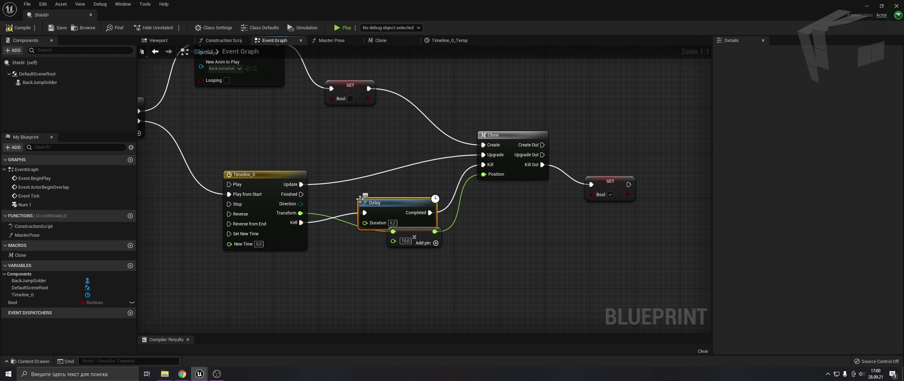
{"action": "left_click_drag", "start_coordinate": [379, 204], "coordinate": [367, 192]}
{"action": "scroll", "coordinate": [391, 252], "scroll_direction": "down", "scroll_amount": 1}
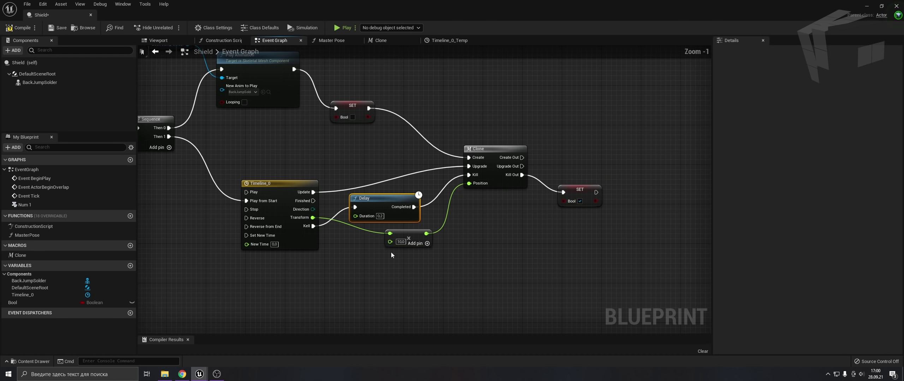
{"action": "scroll", "coordinate": [449, 245], "scroll_direction": "up", "scroll_amount": 1}
Step: Add a second Multiply (*) node fed by the Timeline's Transform output
{"action": "left_click_drag", "start_coordinate": [289, 213], "coordinate": [383, 268]}
{"action": "type", "text": "*"}
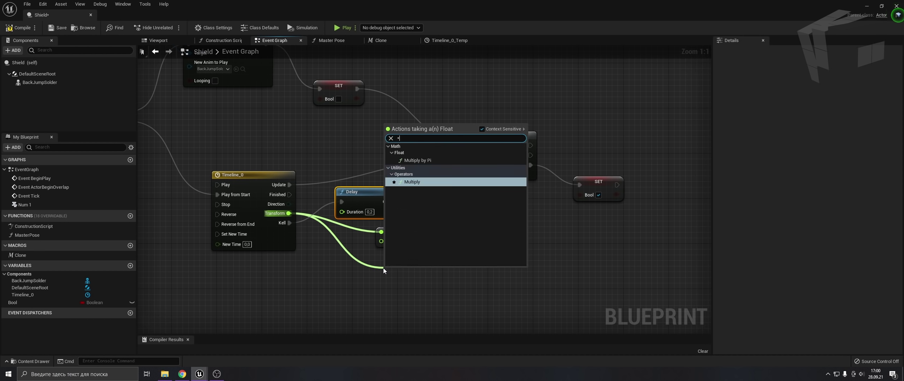
{"action": "key", "text": "Return"}
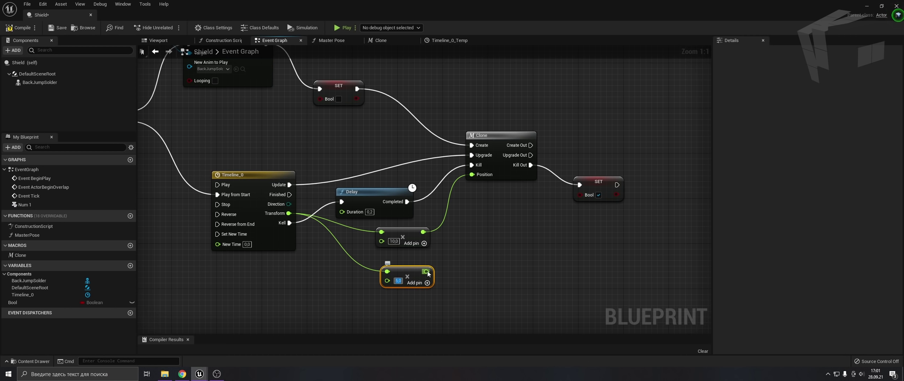
{"action": "left_click_drag", "start_coordinate": [426, 272], "coordinate": [472, 174]}
Step: In the Clone macro, run Set Scalar Parameter Value on Materials after SetRelativeLocation
{"action": "double_click", "coordinate": [494, 136]}
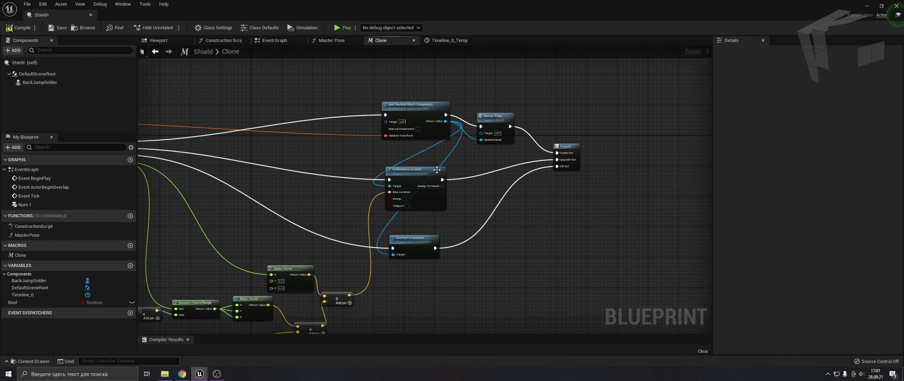
{"action": "scroll", "coordinate": [437, 170], "scroll_direction": "down", "scroll_amount": 2}
{"action": "scroll", "coordinate": [411, 200], "scroll_direction": "up", "scroll_amount": 2}
{"action": "right_click_drag", "start_coordinate": [406, 209], "coordinate": [385, 211]}
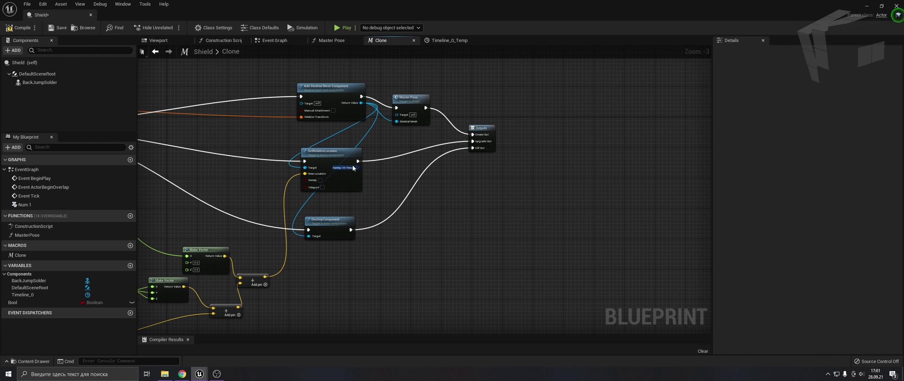
{"action": "left_click_drag", "start_coordinate": [358, 161], "coordinate": [390, 175]}
{"action": "type", "text": "set sca"}
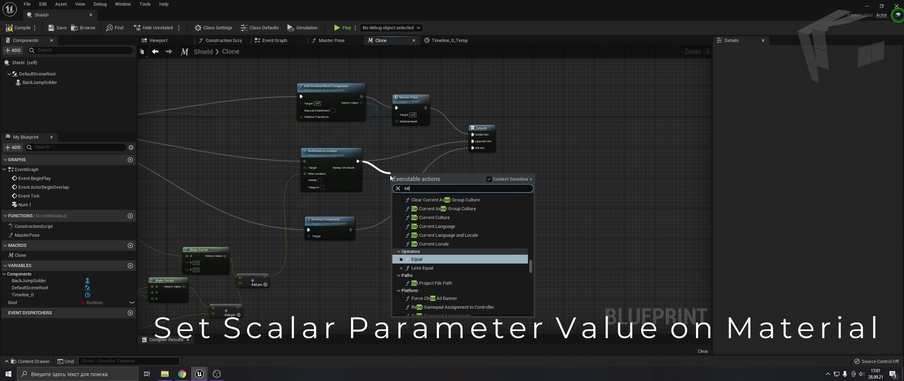
{"action": "key", "text": "Down"}
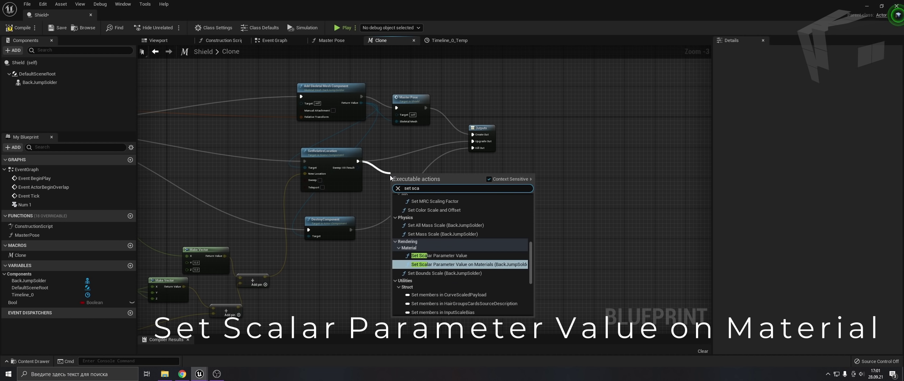
{"action": "key", "text": "Return"}
{"action": "left_click_drag", "start_coordinate": [416, 173], "coordinate": [405, 155]}
{"action": "left_click_drag", "start_coordinate": [482, 128], "coordinate": [542, 173]}
Step: Feed Parameter Value from a new Color float macro input, then open M_Translucent
{"action": "right_click_drag", "start_coordinate": [381, 189], "coordinate": [532, 196]}
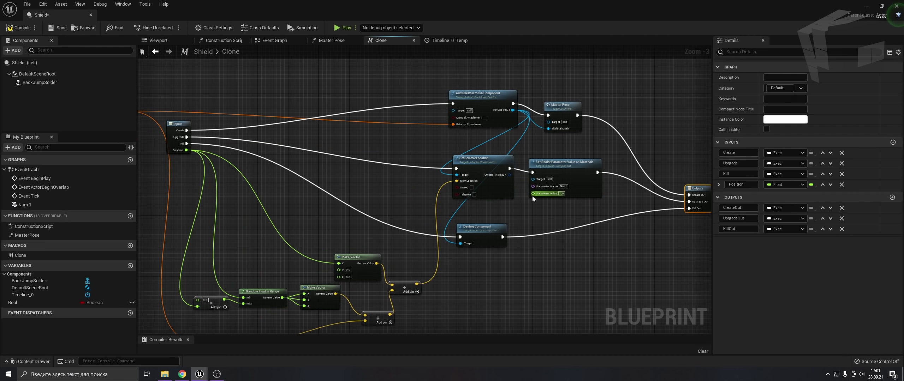
{"action": "left_click_drag", "start_coordinate": [533, 194], "coordinate": [176, 156]}
{"action": "left_click_drag", "start_coordinate": [461, 176], "coordinate": [454, 161]}
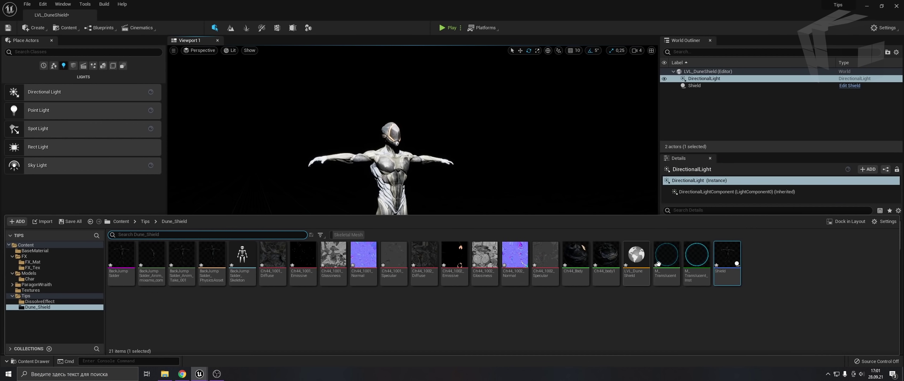
{"action": "double_click", "coordinate": [658, 264]}
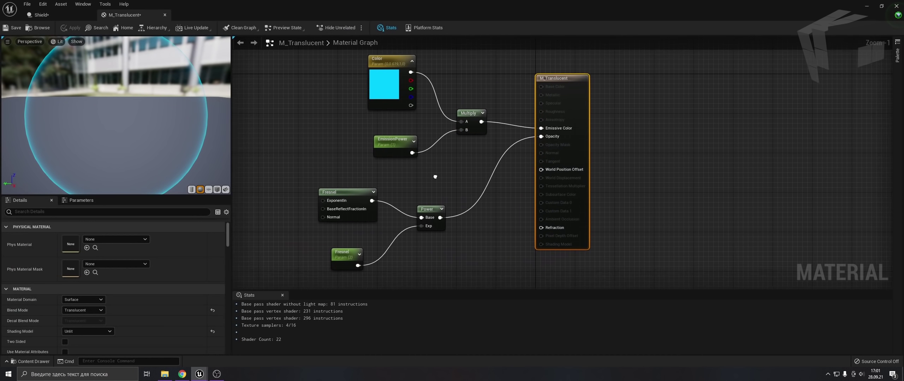
Step: Name the scalar parameter EmissionPower, target the added skeletal mesh, then compile and save
{"action": "left_click", "coordinate": [406, 150]}
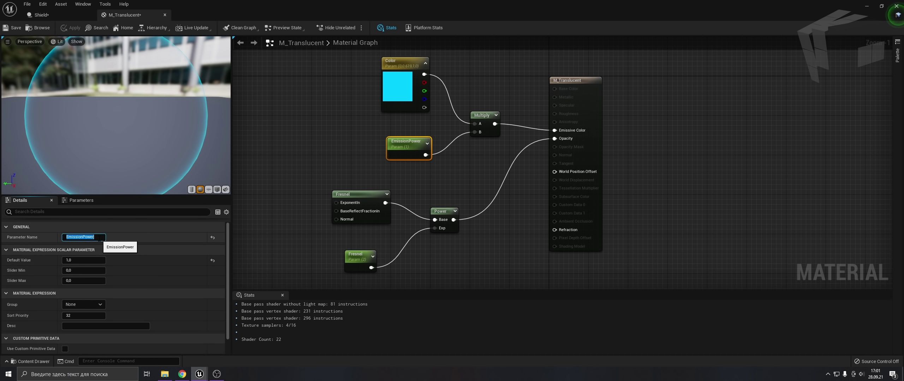
{"action": "left_click", "coordinate": [58, 13]}
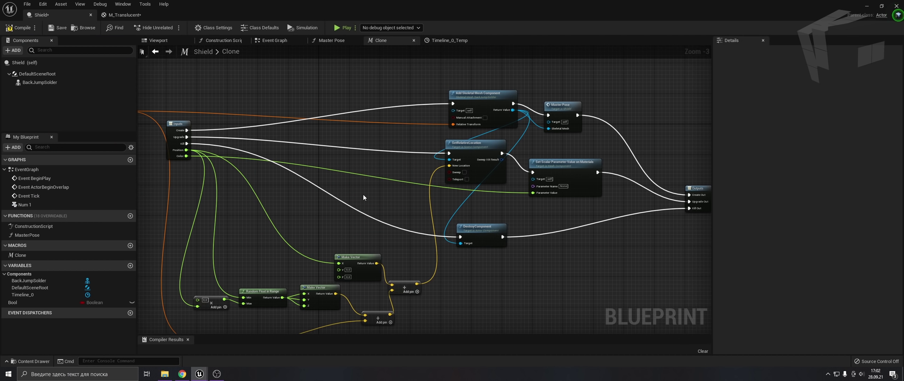
{"action": "right_click_drag", "start_coordinate": [554, 244], "coordinate": [550, 243]}
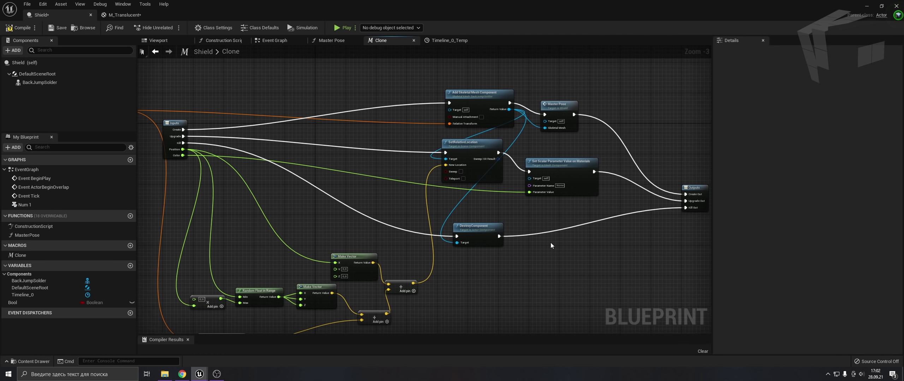
{"action": "left_click", "coordinate": [560, 186]}
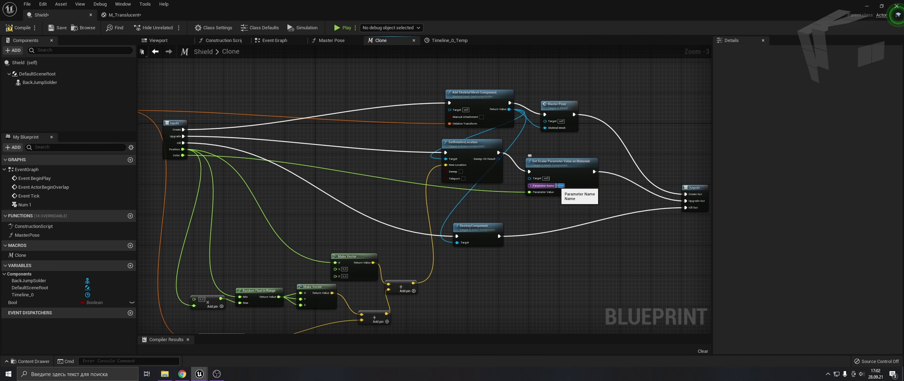
{"action": "type", "text": "EmissionPower"}
{"action": "key", "text": "Return"}
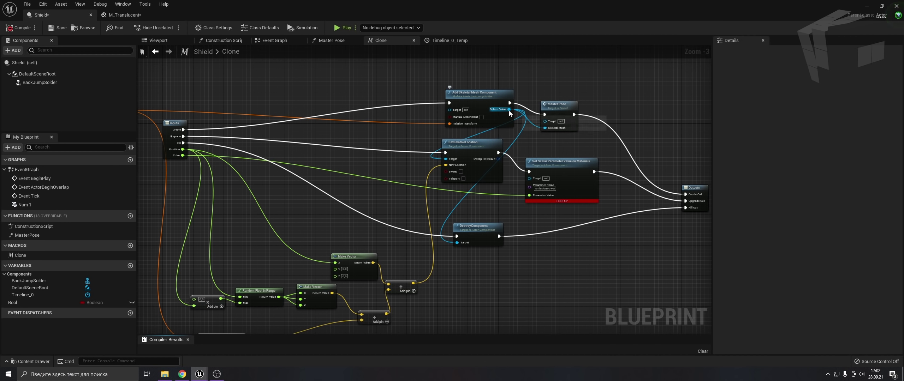
{"action": "left_click_drag", "start_coordinate": [509, 110], "coordinate": [529, 179]}
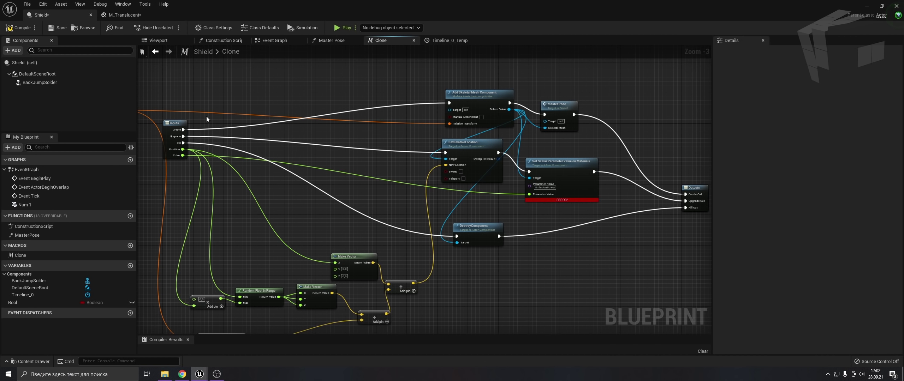
{"action": "left_click", "coordinate": [25, 29]}
{"action": "left_click", "coordinate": [55, 28]}
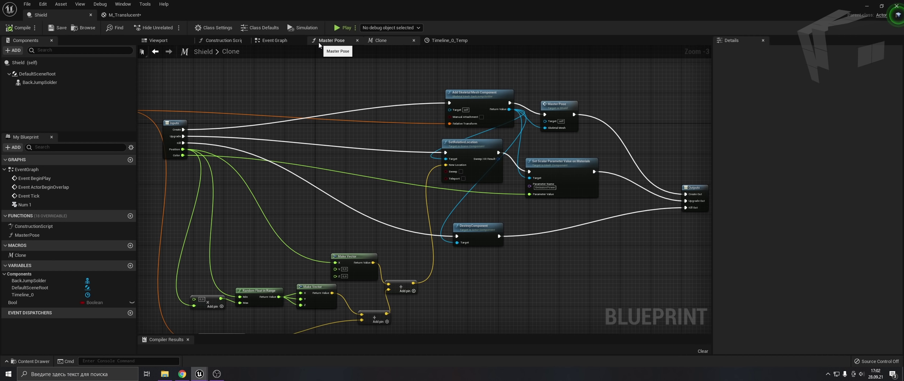
Step: Wire the 5.0 multiply result into Clone's Color pin, play-test, and reopen Shield
{"action": "left_click", "coordinate": [276, 43]}
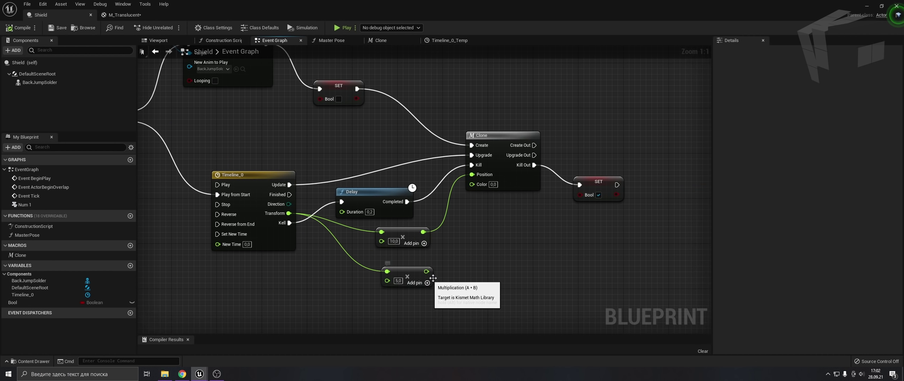
{"action": "left_click_drag", "start_coordinate": [426, 271], "coordinate": [471, 188]}
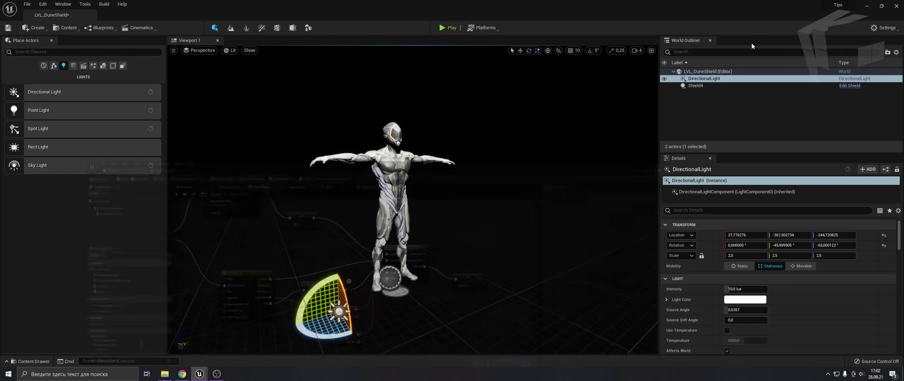
{"action": "left_click", "coordinate": [449, 27]}
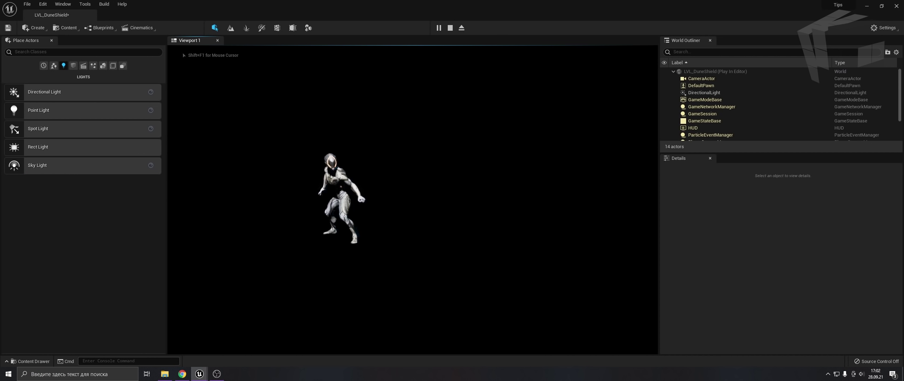
{"action": "key", "text": "Escape"}
{"action": "key", "text": "ctrl+space"}
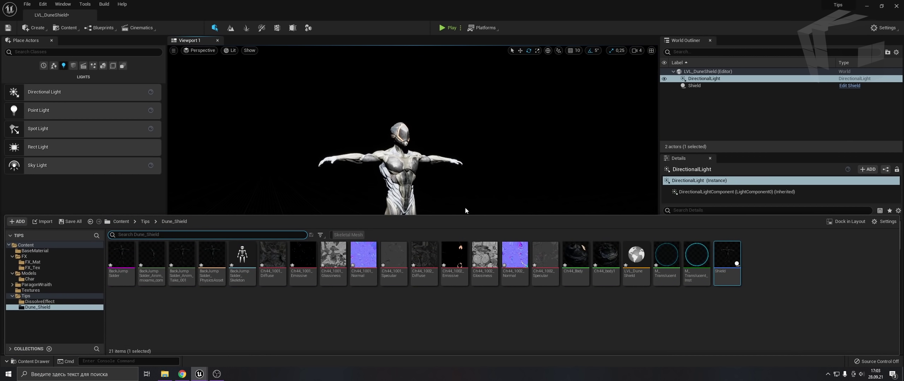
{"action": "double_click", "coordinate": [734, 256]}
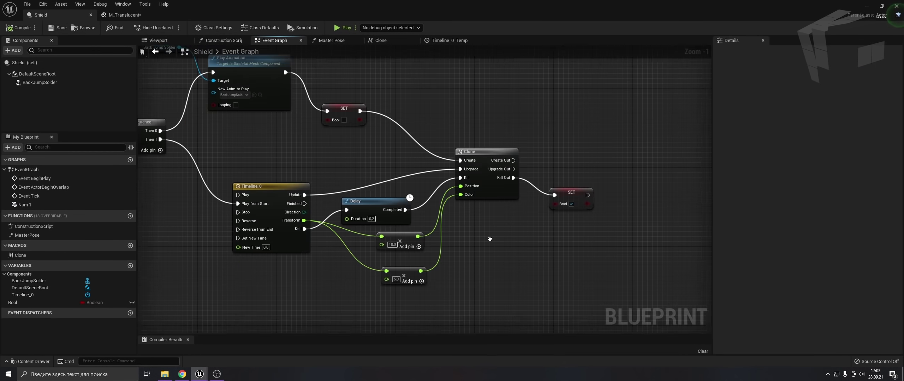
Step: Duplicate the Clone node and its Transform multiply nodes to make four Clones
{"action": "left_click_drag", "start_coordinate": [443, 179], "coordinate": [656, 190]}
{"action": "left_click", "coordinate": [371, 146]}
{"action": "key", "text": "ctrl+c"}
{"action": "key", "text": "ctrl+v"}
{"action": "key", "text": "ctrl+v"}
{"action": "key", "text": "ctrl+v"}
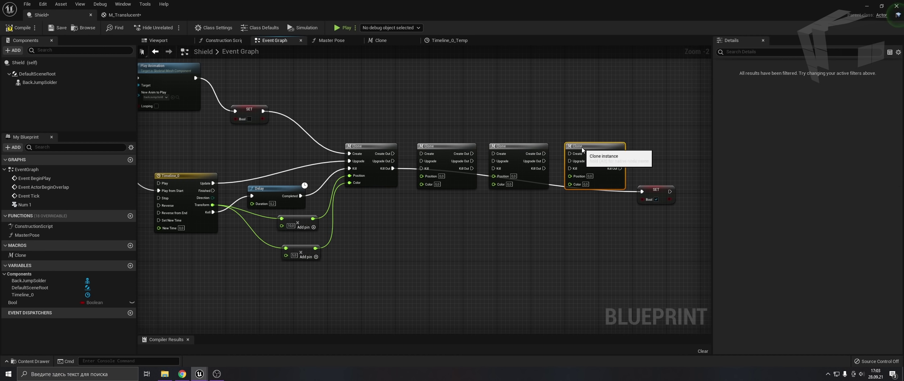
{"action": "left_click_drag", "start_coordinate": [268, 269], "coordinate": [374, 243]}
{"action": "key", "text": "ctrl+v"}
{"action": "key", "text": "ctrl+v"}
{"action": "key", "text": "ctrl+v"}
{"action": "scroll", "coordinate": [224, 261], "scroll_direction": "up", "scroll_amount": 1}
{"action": "mouse_move", "coordinate": [223, 261]}
{"action": "left_mouse_down"}
{"action": "mouse_move", "coordinate": [282, 293]}
{"action": "mouse_move", "coordinate": [397, 241]}
{"action": "left_mouse_up"}
Step: Feed the copied multiplies from Transform through reroute knots, setting one factor to -10
{"action": "double_click", "coordinate": [377, 298]}
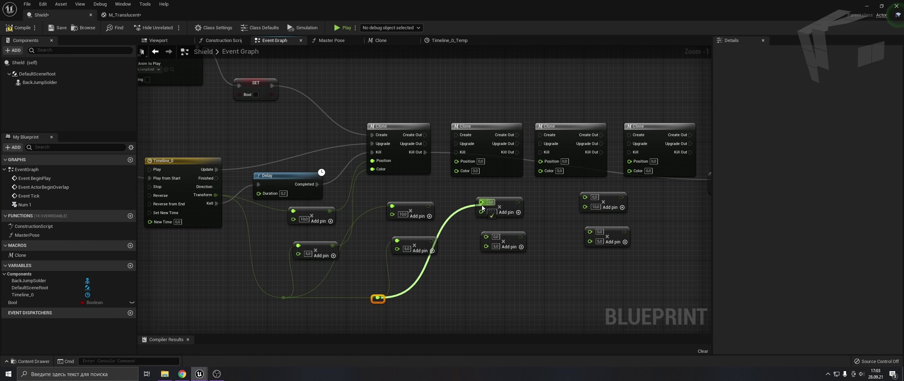
{"action": "left_click_drag", "start_coordinate": [377, 298], "coordinate": [481, 201]}
{"action": "left_click_drag", "start_coordinate": [377, 298], "coordinate": [486, 237]}
{"action": "double_click", "coordinate": [466, 299]}
{"action": "mouse_move", "coordinate": [470, 298]}
{"action": "left_mouse_down"}
{"action": "mouse_move", "coordinate": [589, 231]}
{"action": "mouse_move", "coordinate": [585, 196]}
{"action": "left_mouse_up"}
{"action": "left_click", "coordinate": [403, 214]}
{"action": "type", "text": "-10"}
{"action": "left_click", "coordinate": [496, 212]}
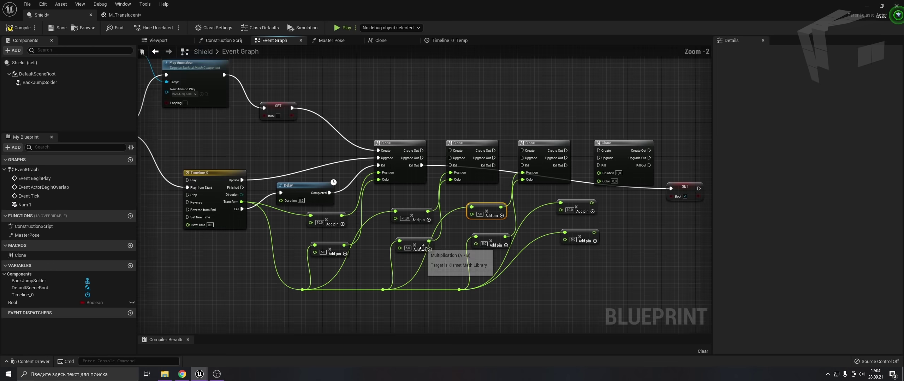
{"action": "mouse_move", "coordinate": [423, 248]}
{"action": "right_mouse_down"}
{"action": "mouse_move", "coordinate": [406, 236]}
{"action": "mouse_move", "coordinate": [370, 234]}
{"action": "right_mouse_up"}
{"action": "left_click_drag", "start_coordinate": [440, 271], "coordinate": [449, 261]}
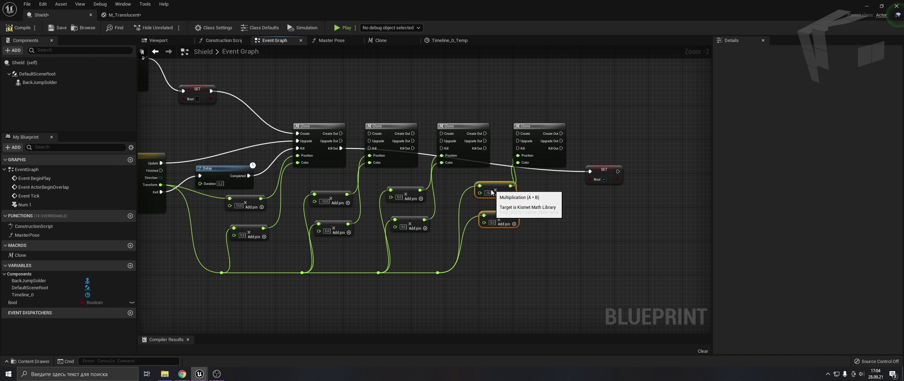
{"action": "left_click_drag", "start_coordinate": [492, 193], "coordinate": [470, 200]}
Step: Chain the four Clones' exec pins in sequence, with the last Kill Out driving SET Bool
{"action": "left_click_drag", "start_coordinate": [340, 133], "coordinate": [370, 133]}
{"action": "left_click_drag", "start_coordinate": [340, 140], "coordinate": [441, 133]}
{"action": "left_click_drag", "start_coordinate": [413, 141], "coordinate": [517, 141]}
{"action": "mouse_move", "coordinate": [484, 134]}
{"action": "left_mouse_down"}
{"action": "mouse_move", "coordinate": [520, 134]}
{"action": "mouse_move", "coordinate": [591, 172]}
{"action": "left_mouse_up"}
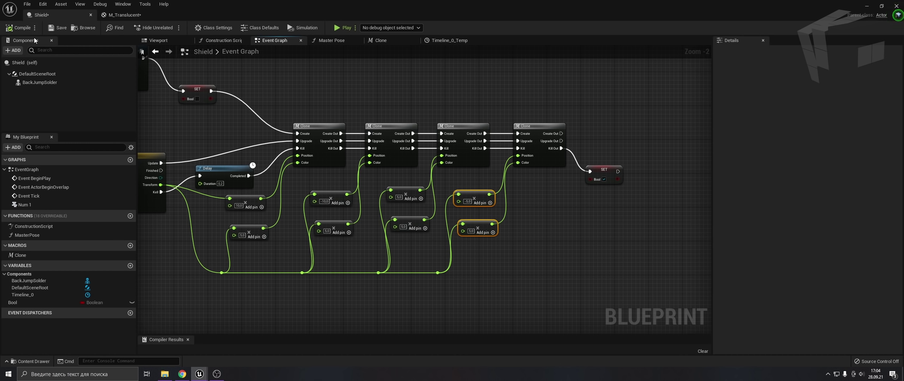
Step: Play-test the glowing clones, then reopen the Shield Blueprint from the Content Drawer
{"action": "key", "text": "alt+p"}
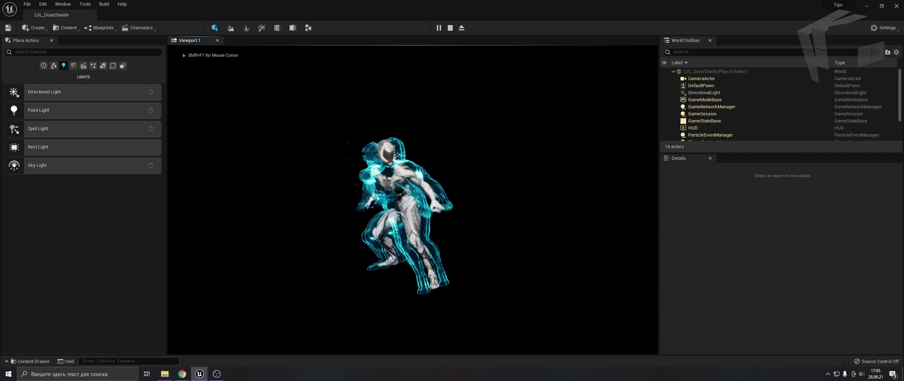
{"action": "key", "text": "Escape"}
{"action": "key", "text": "ctrl+space"}
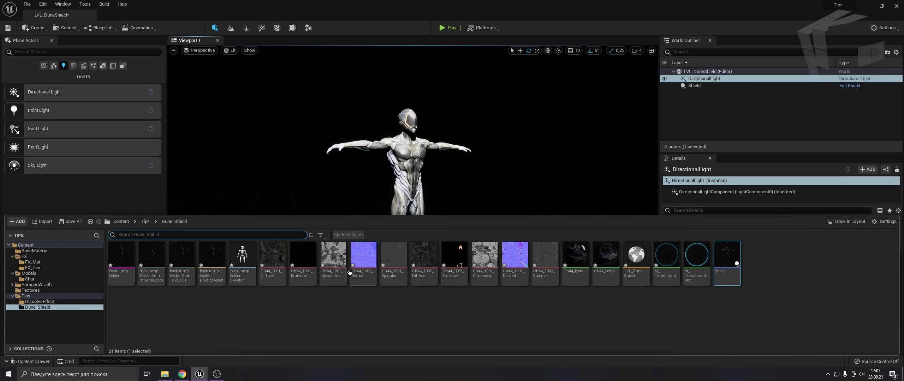
{"action": "double_click", "coordinate": [726, 257]}
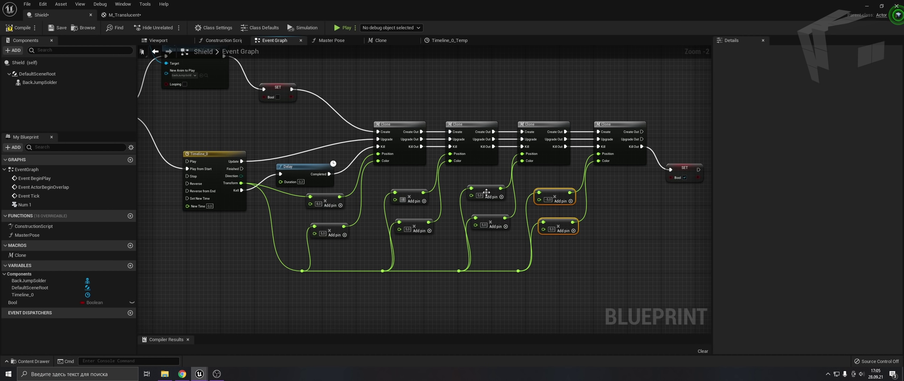
Step: Change a clone offset Add value to 2 and compile
{"action": "type", "text": "2"}
{"action": "key", "text": "Return"}
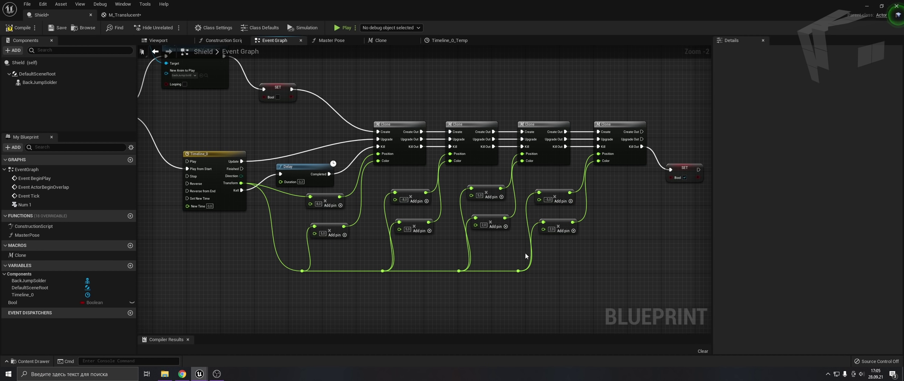
{"action": "left_click", "coordinate": [29, 28]}
Step: Add a SphereMask and a Multiply combining the Fresnel Power result with the mask
{"action": "left_click", "coordinate": [119, 16]}
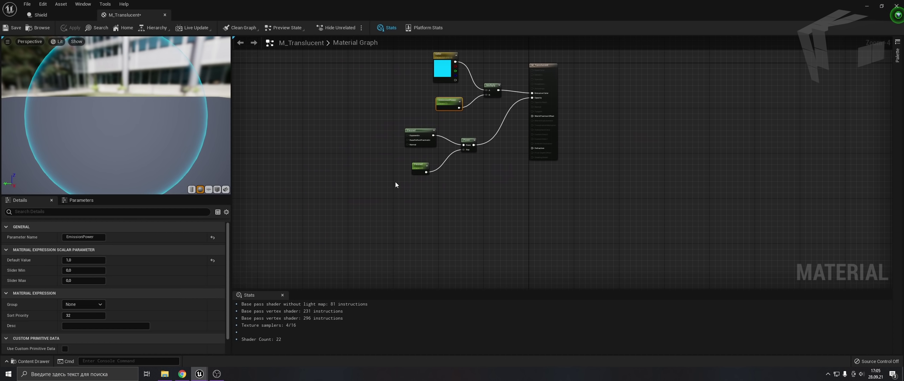
{"action": "scroll", "coordinate": [393, 184], "scroll_direction": "up", "scroll_amount": 1}
{"action": "right_click", "coordinate": [392, 204]}
{"action": "type", "text": "sphere"}
{"action": "key", "text": "Return"}
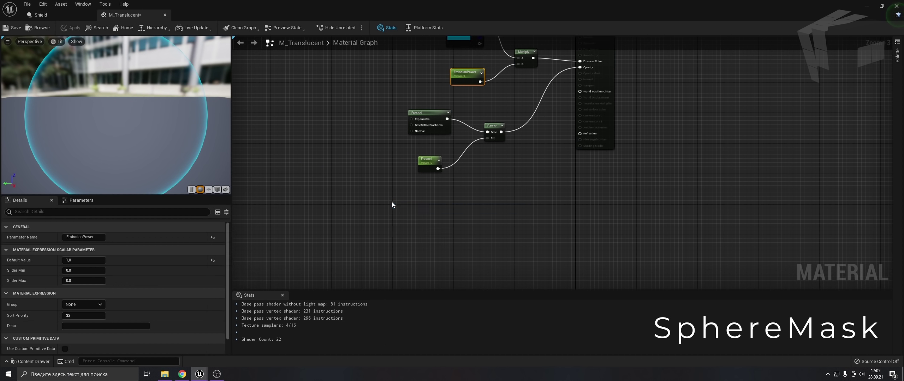
{"action": "left_click", "coordinate": [500, 163]}
{"action": "mouse_move", "coordinate": [499, 131]}
{"action": "left_mouse_down"}
{"action": "mouse_move", "coordinate": [473, 130]}
{"action": "mouse_move", "coordinate": [506, 171]}
{"action": "left_mouse_up"}
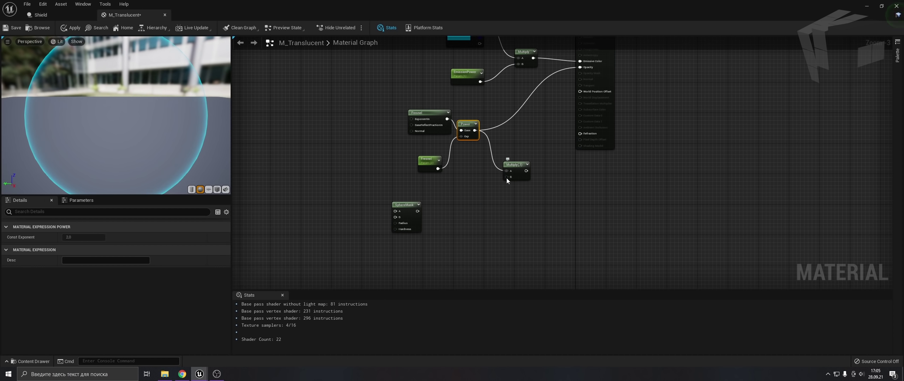
{"action": "left_click_drag", "start_coordinate": [418, 211], "coordinate": [507, 177]}
{"action": "right_click_drag", "start_coordinate": [329, 227], "coordinate": [394, 218]}
Step: Feed an Absolute World Position node into the SphereMask's A input
{"action": "right_click", "coordinate": [356, 202]}
{"action": "type", "text": "world position"}
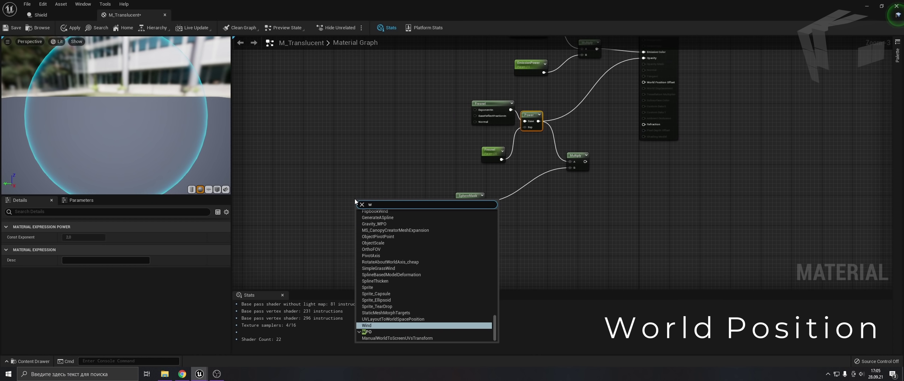
{"action": "key", "text": "Return"}
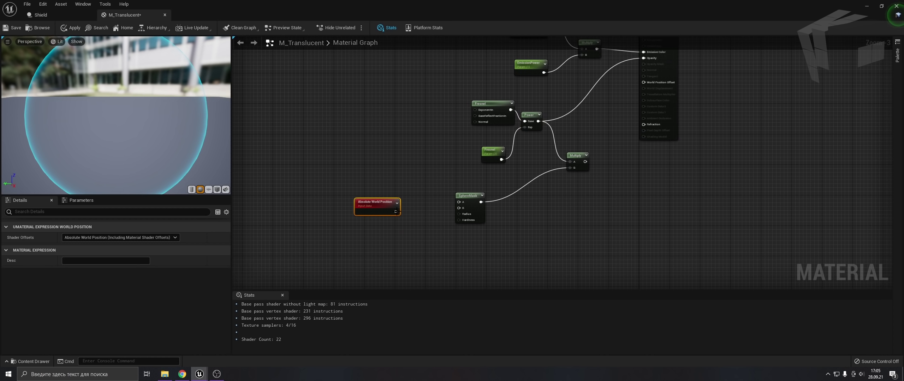
{"action": "left_click_drag", "start_coordinate": [395, 211], "coordinate": [459, 202]}
{"action": "left_click_drag", "start_coordinate": [388, 208], "coordinate": [406, 190]}
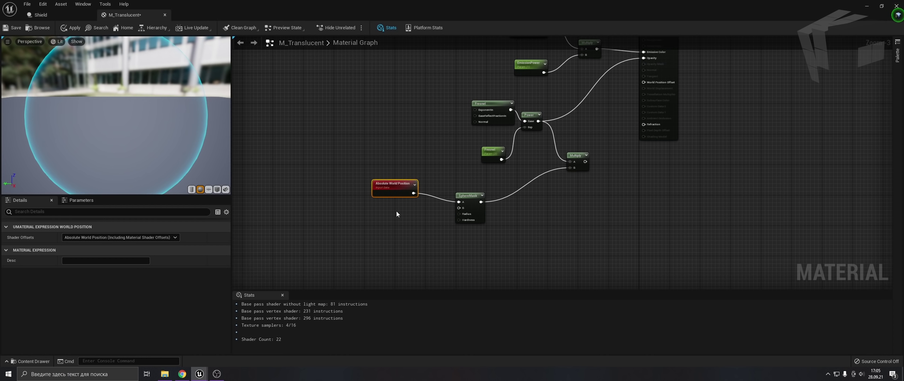
{"action": "key", "text": "ctrl+space"}
Step: Create a Material Parameter Collection named 'Parametr Location' in the Content Drawer
{"action": "right_click", "coordinate": [542, 325]}
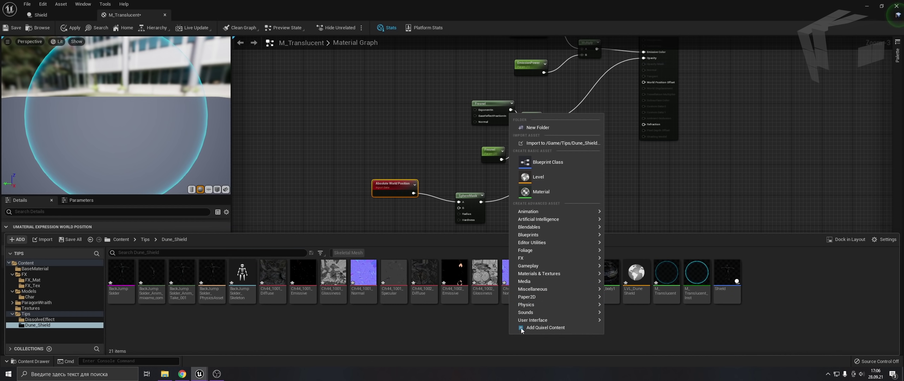
{"action": "mouse_move", "coordinate": [558, 274]}
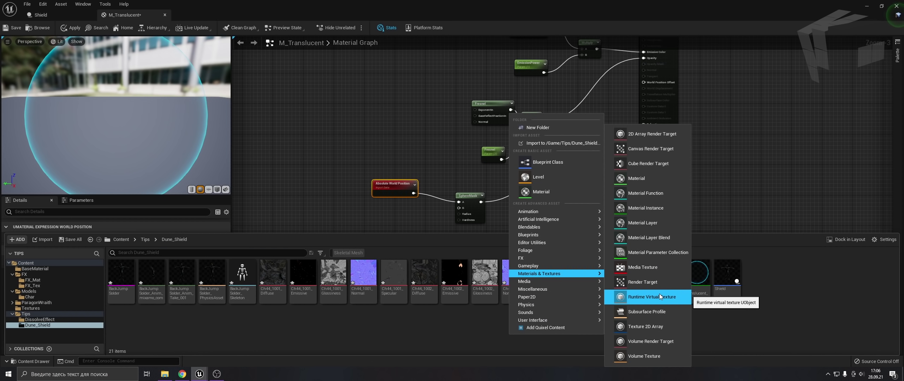
{"action": "left_click", "coordinate": [654, 256]}
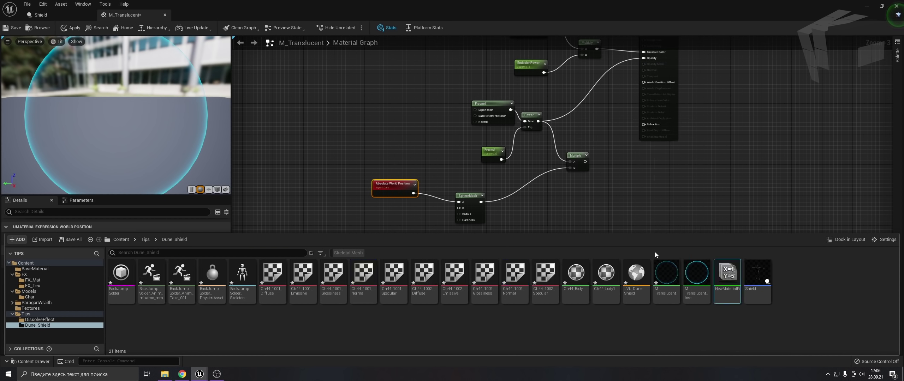
{"action": "type", "text": "Parametr"}
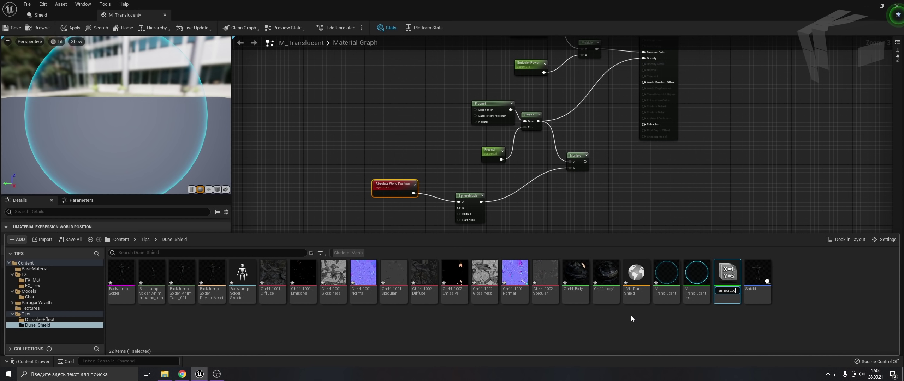
{"action": "type", "text": " Location"}
{"action": "key", "text": "Return"}
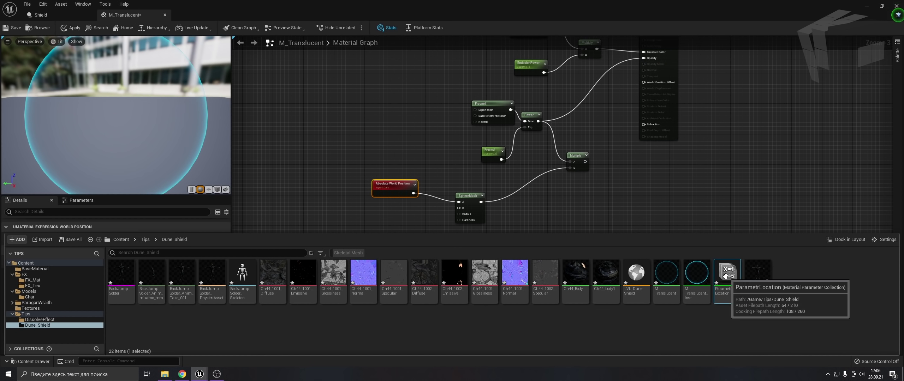
Step: Add a vector parameter named Location to the collection and save it
{"action": "left_click_drag", "start_coordinate": [726, 277], "coordinate": [304, 209]}
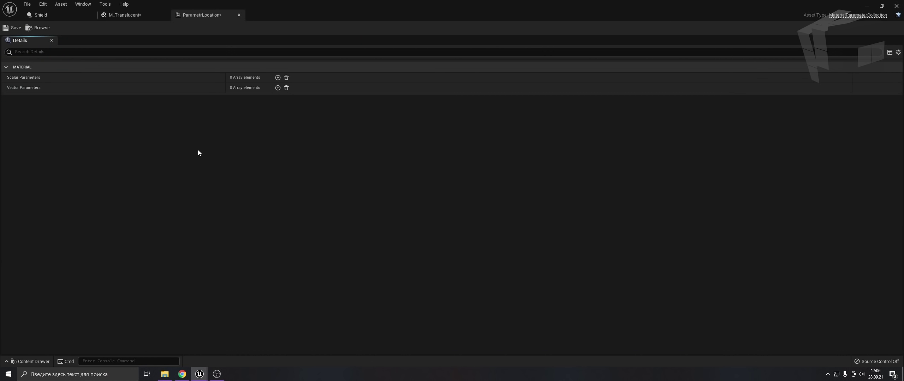
{"action": "left_click", "coordinate": [277, 88]}
{"action": "left_click", "coordinate": [59, 96]}
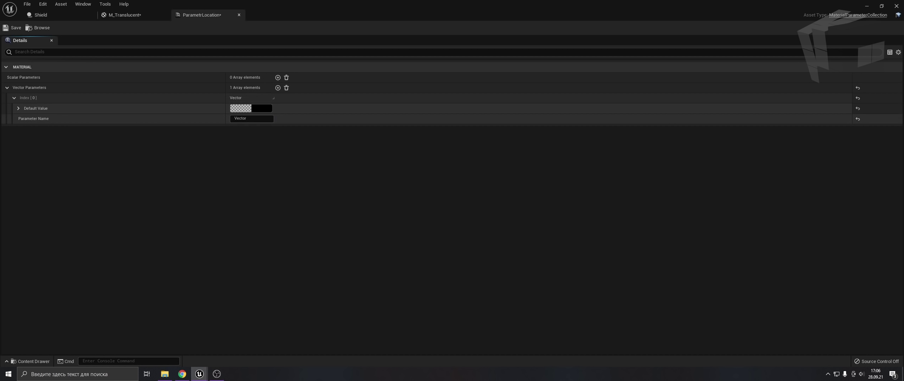
{"action": "type", "text": "Locati"}
{"action": "key", "text": "ctrl+a"}
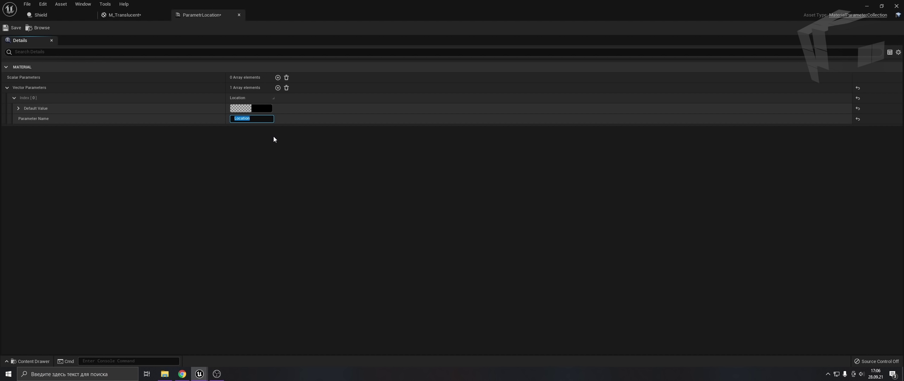
{"action": "left_click", "coordinate": [14, 28]}
{"action": "left_click", "coordinate": [124, 15]}
Step: Add a Component Mask including B on the collection output, wired into SphereMask's B input
{"action": "scroll", "coordinate": [368, 229], "scroll_direction": "up", "scroll_amount": 2}
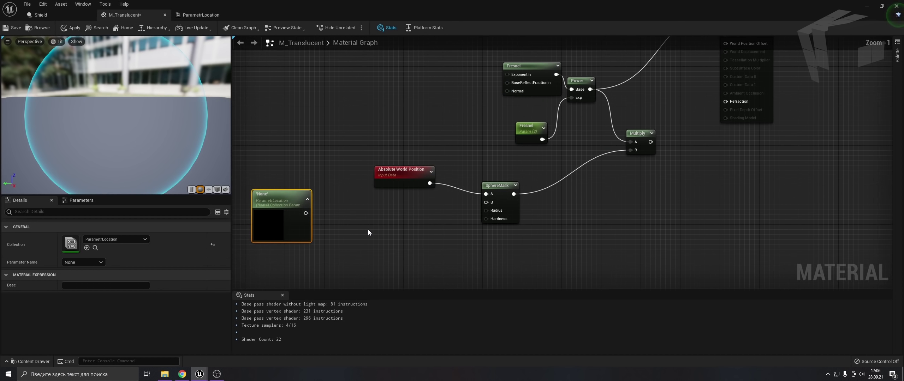
{"action": "left_click_drag", "start_coordinate": [306, 213], "coordinate": [382, 220]}
{"action": "type", "text": "c"}
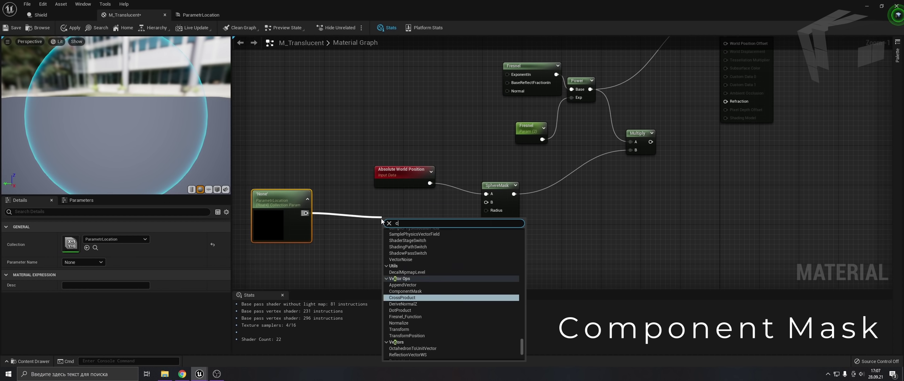
{"action": "type", "text": "mask"}
{"action": "key", "text": "Return"}
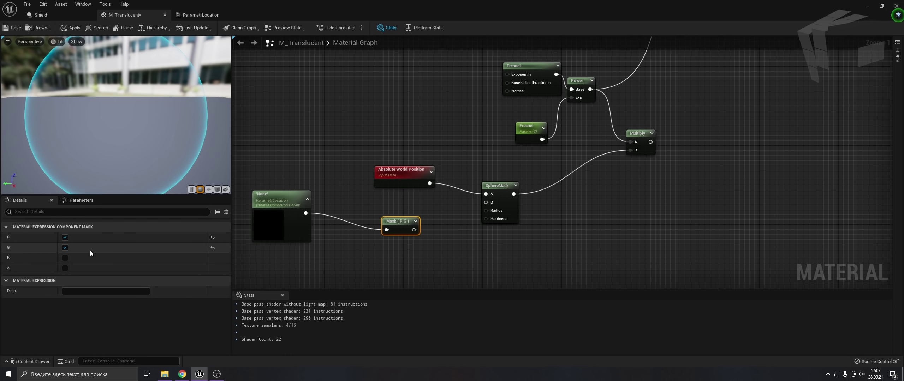
{"action": "left_click", "coordinate": [65, 258]}
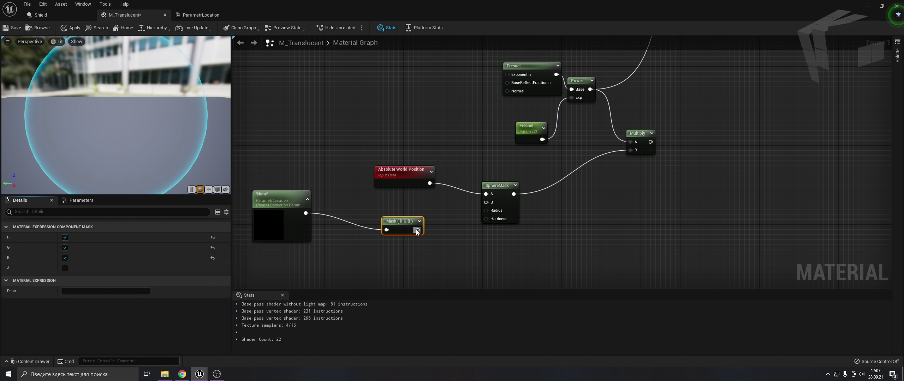
{"action": "left_click_drag", "start_coordinate": [417, 231], "coordinate": [496, 203]}
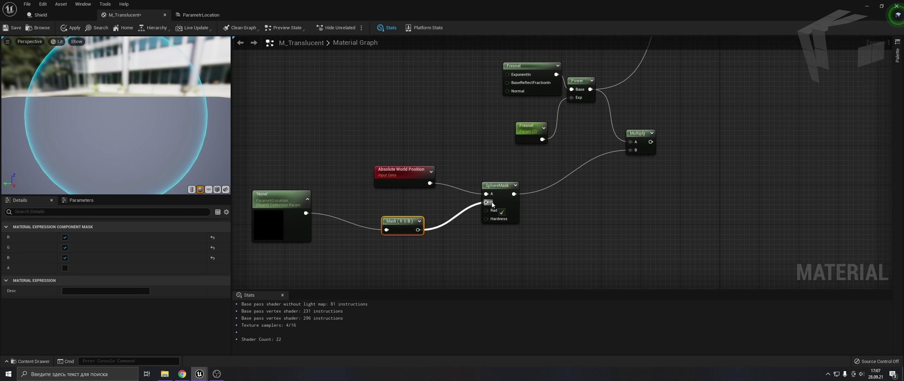
{"action": "left_click_drag", "start_coordinate": [402, 222], "coordinate": [399, 200]}
Step: Add Radius and Hardness scalar parameters wired into SphereMask's Radius and Hardness inputs
{"action": "left_click", "coordinate": [391, 237]}
{"action": "type", "text": "Radiu"}
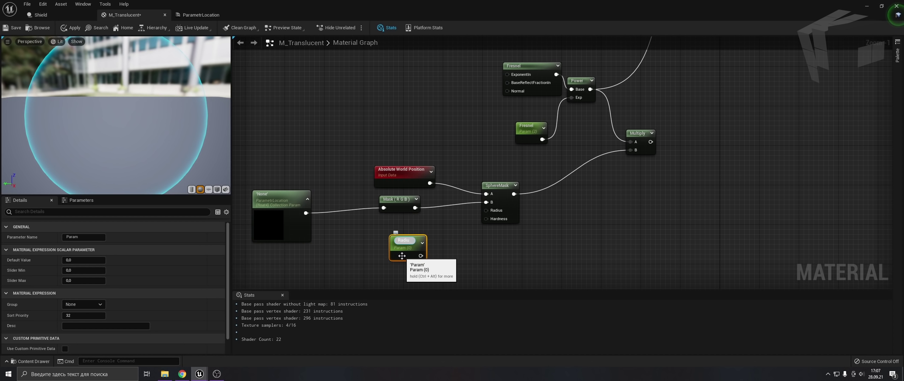
{"action": "type", "text": "s"}
{"action": "left_click_drag", "start_coordinate": [417, 253], "coordinate": [486, 210]}
{"action": "left_click", "coordinate": [412, 280]}
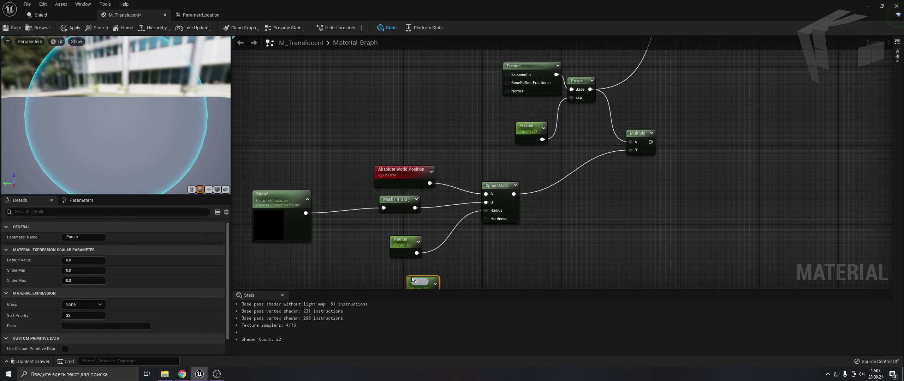
{"action": "type", "text": "s"}
{"action": "key", "text": "Return"}
{"action": "mouse_move", "coordinate": [421, 284]}
{"action": "left_mouse_down"}
{"action": "mouse_move", "coordinate": [413, 265]}
{"action": "mouse_move", "coordinate": [486, 219]}
{"action": "left_mouse_up"}
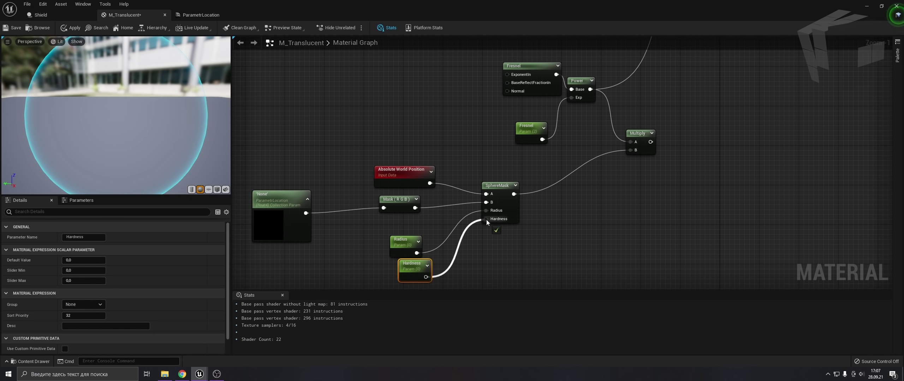
Step: Set the Radius default to 100 and point the collection node at the Location parameter
{"action": "left_click", "coordinate": [404, 242]}
{"action": "left_click", "coordinate": [84, 260]}
{"action": "type", "text": "100"}
{"action": "key", "text": "Return"}
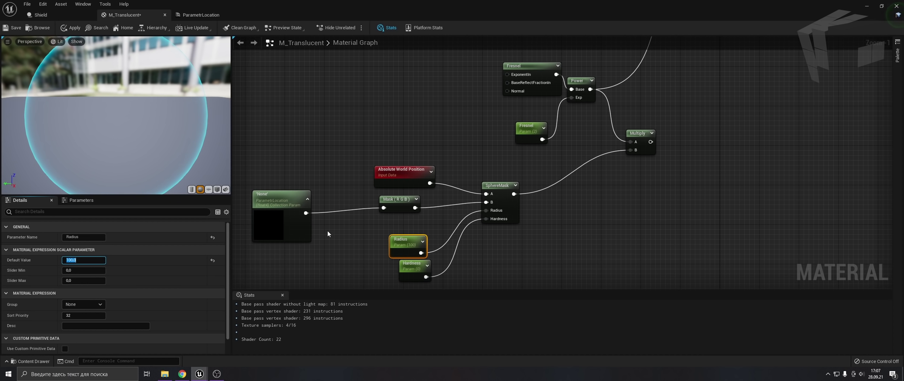
{"action": "left_click", "coordinate": [278, 198]}
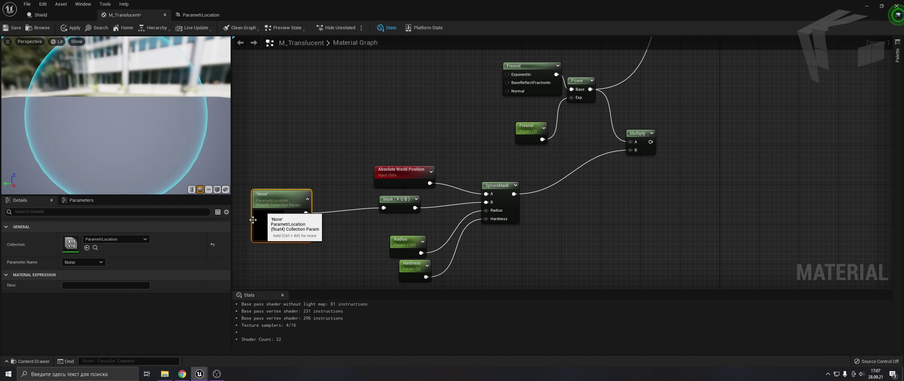
{"action": "left_click", "coordinate": [99, 263]}
Step: Drive Opacity from the lower Multiply node instead of Power
{"action": "scroll", "coordinate": [405, 258], "scroll_direction": "down", "scroll_amount": 3}
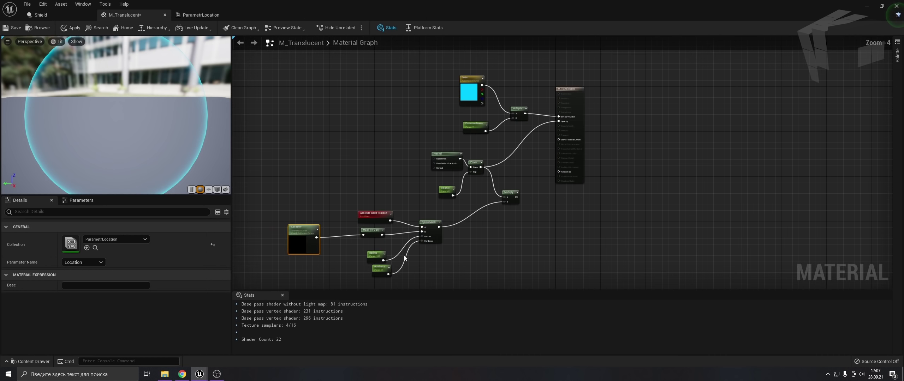
{"action": "scroll", "coordinate": [494, 188], "scroll_direction": "up", "scroll_amount": 1}
{"action": "scroll", "coordinate": [458, 189], "scroll_direction": "up", "scroll_amount": 2}
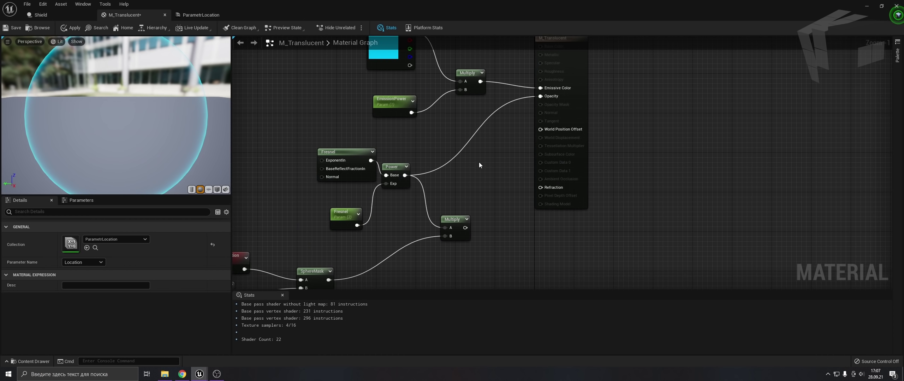
{"action": "left_click_drag", "start_coordinate": [465, 228], "coordinate": [540, 96]}
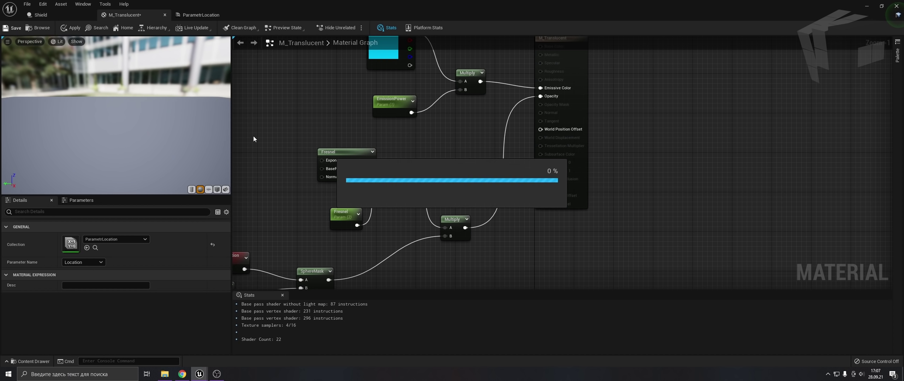
{"action": "mouse_move", "coordinate": [318, 138]}
{"action": "right_mouse_down"}
{"action": "mouse_move", "coordinate": [492, 61]}
{"action": "mouse_move", "coordinate": [487, 75]}
{"action": "right_mouse_up"}
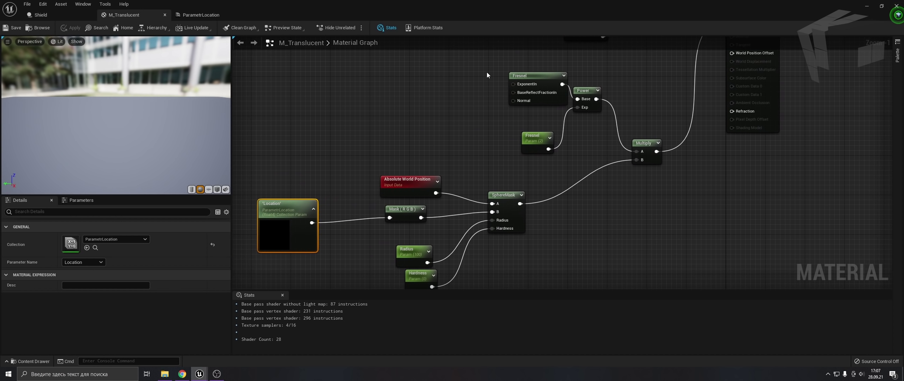
Step: Create an Actor Blueprint named LocationControl in the content folder
{"action": "key", "text": "alt+Tab"}
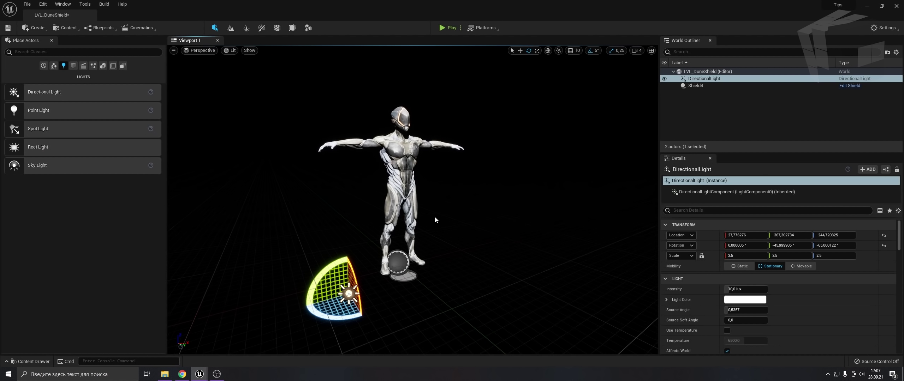
{"action": "key", "text": "ctrl+space"}
{"action": "right_click", "coordinate": [481, 308]}
{"action": "left_click", "coordinate": [515, 136]}
{"action": "left_click", "coordinate": [377, 133]}
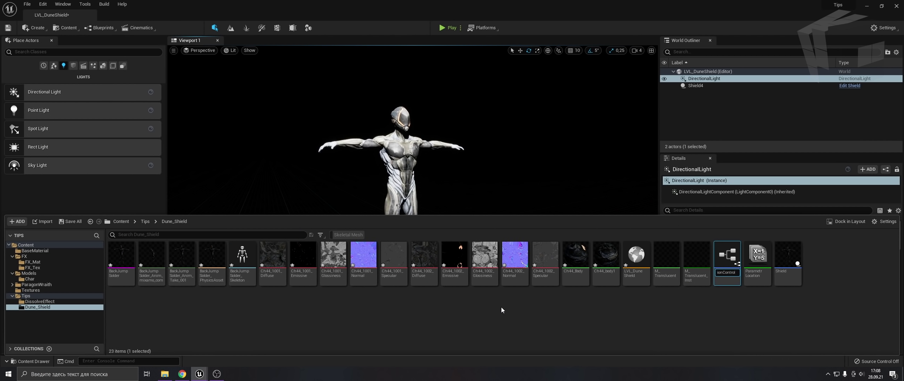
{"action": "key", "text": "Return"}
Step: Add a Sphere component to LocationControl with a locked uniform scale of 0.1
{"action": "double_click", "coordinate": [634, 264]}
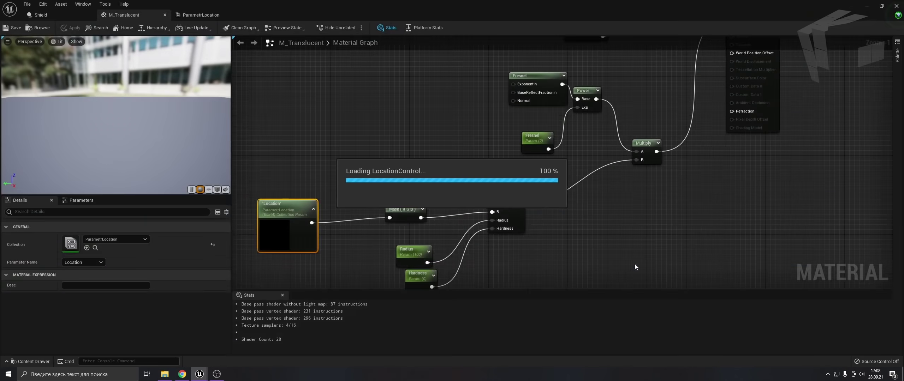
{"action": "left_click", "coordinate": [13, 50]}
{"action": "left_click", "coordinate": [42, 96]}
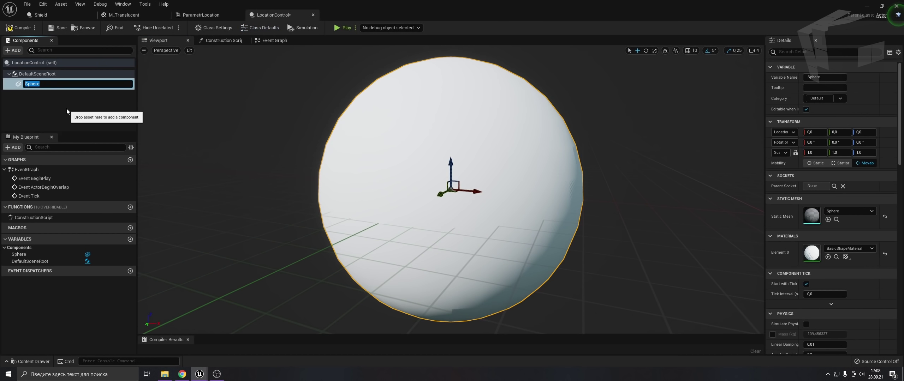
{"action": "left_click", "coordinate": [795, 152]}
{"action": "left_click", "coordinate": [813, 153]}
{"action": "type", "text": "0,1"}
{"action": "key", "text": "Tab"}
{"action": "key", "text": "Tab"}
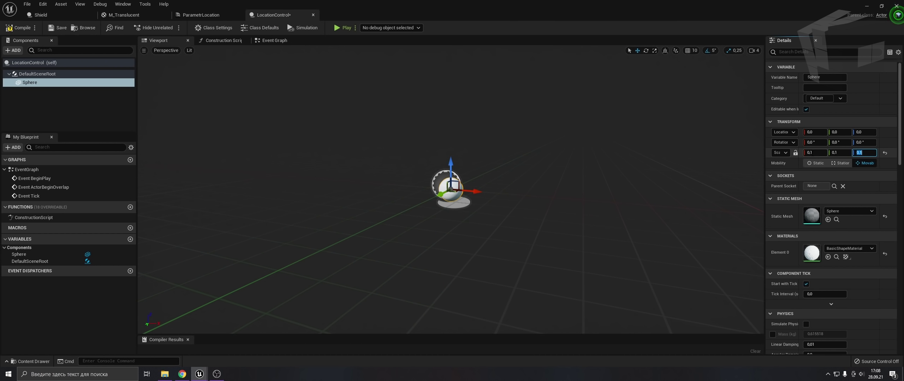
{"action": "left_click", "coordinate": [274, 40]}
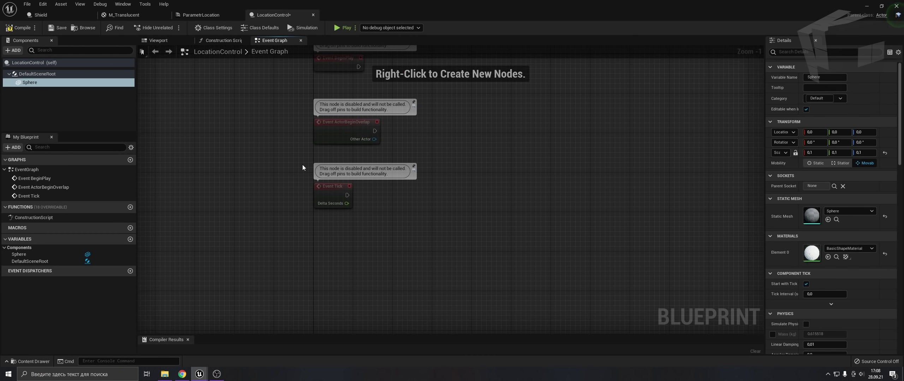
Step: Add a Sphere reference and, from Event Tick, a Set Vector Parameter Value for ParametrLocation's Location
{"action": "left_click_drag", "start_coordinate": [36, 82], "coordinate": [261, 226]}
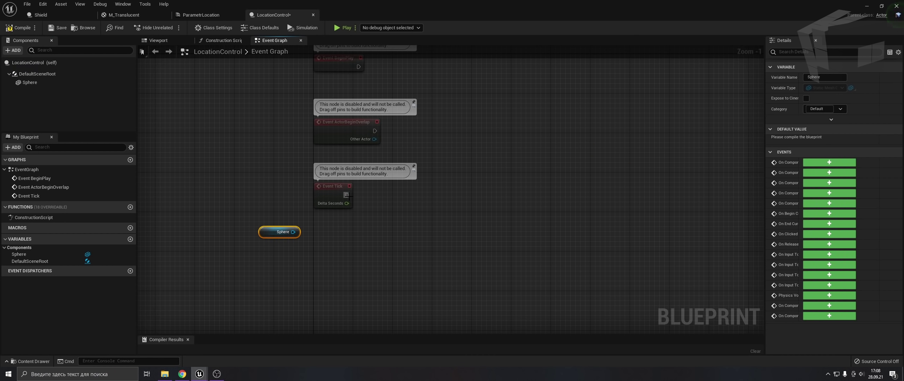
{"action": "left_click_drag", "start_coordinate": [347, 195], "coordinate": [421, 204]}
{"action": "type", "text": "set vector"}
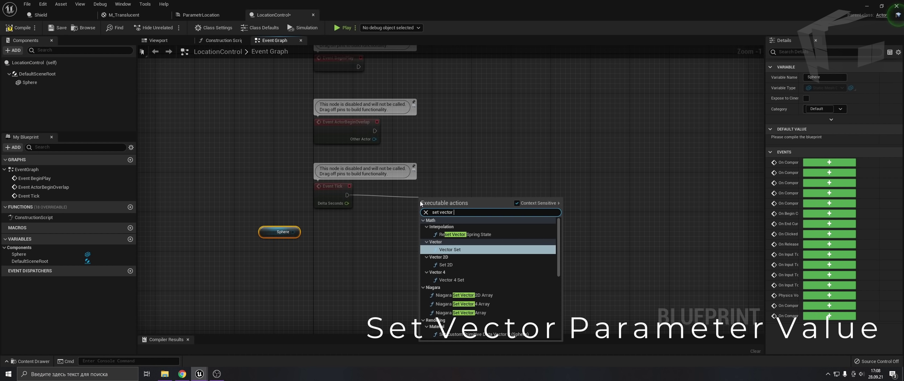
{"action": "scroll", "coordinate": [466, 282], "scroll_direction": "down", "scroll_amount": 3}
{"action": "left_click", "coordinate": [467, 282]}
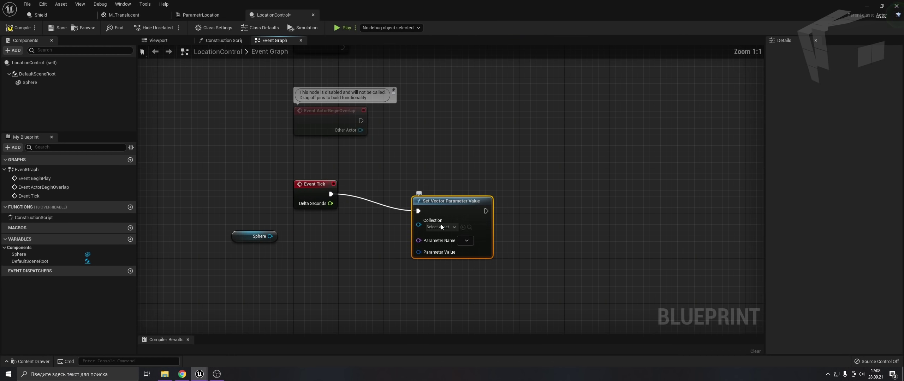
{"action": "left_click", "coordinate": [441, 226]}
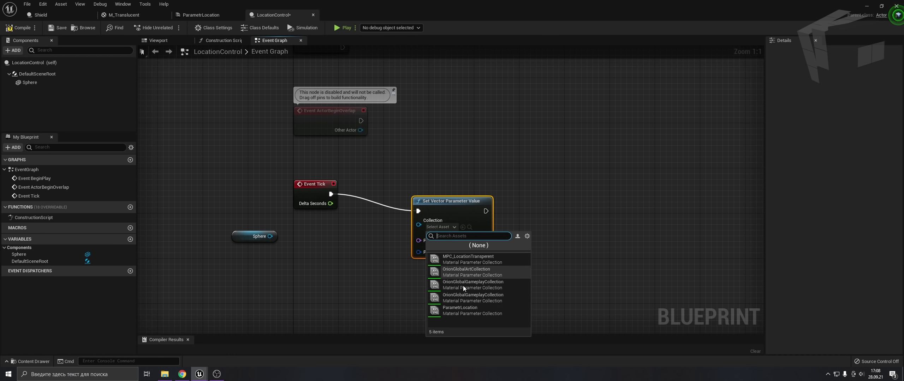
{"action": "left_click", "coordinate": [459, 310]}
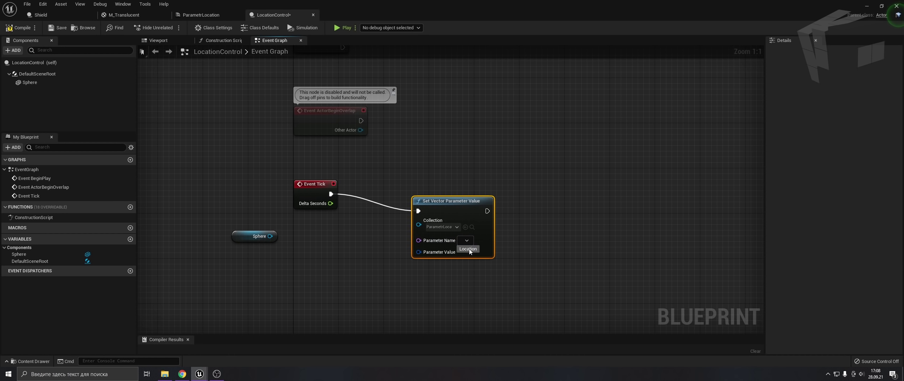
{"action": "left_click", "coordinate": [468, 249]}
{"action": "left_click_drag", "start_coordinate": [479, 203], "coordinate": [603, 187]}
Step: Feed the Sphere's GetWorldLocation into Parameter Value and compile the Blueprint
{"action": "left_click_drag", "start_coordinate": [269, 236], "coordinate": [290, 251]}
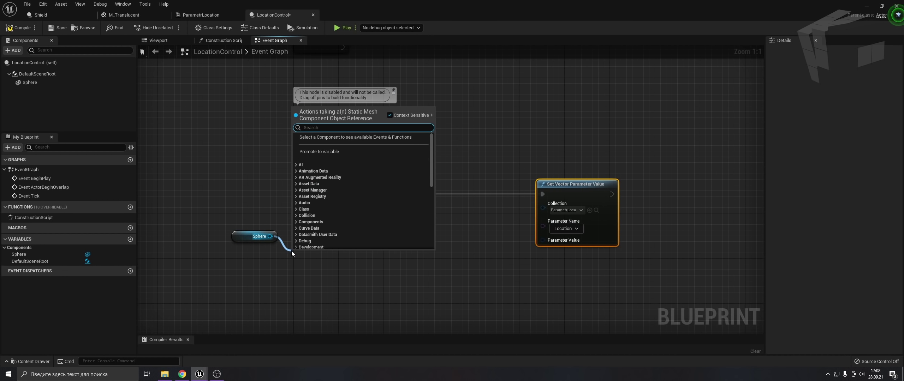
{"action": "type", "text": "get w"}
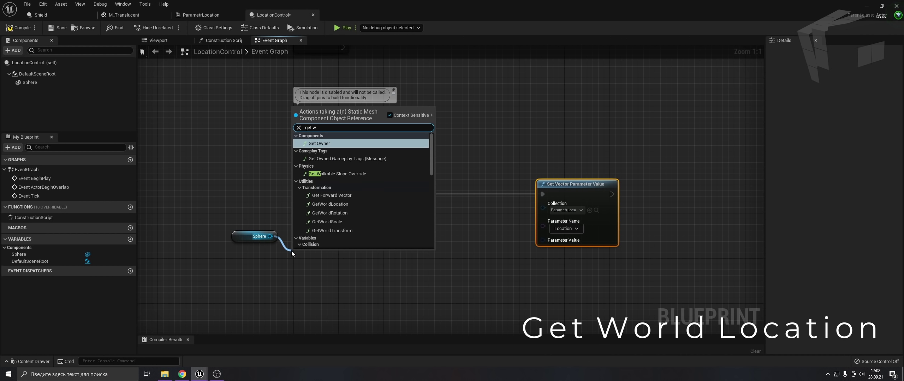
{"action": "type", "text": "orld"}
{"action": "key", "text": "Return"}
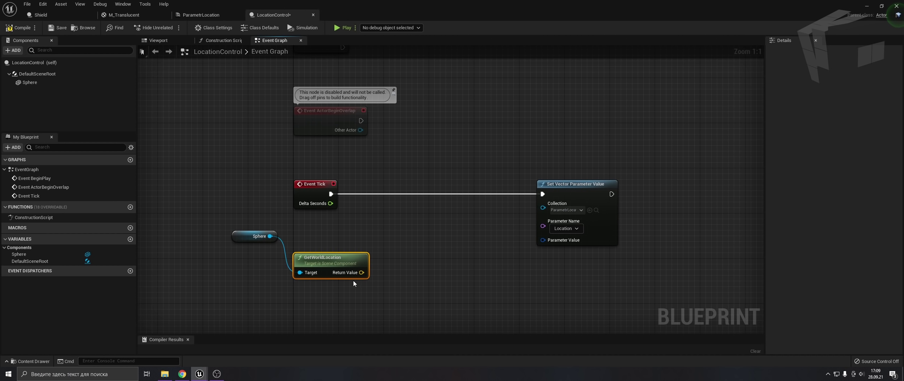
{"action": "left_click_drag", "start_coordinate": [362, 274], "coordinate": [545, 241]}
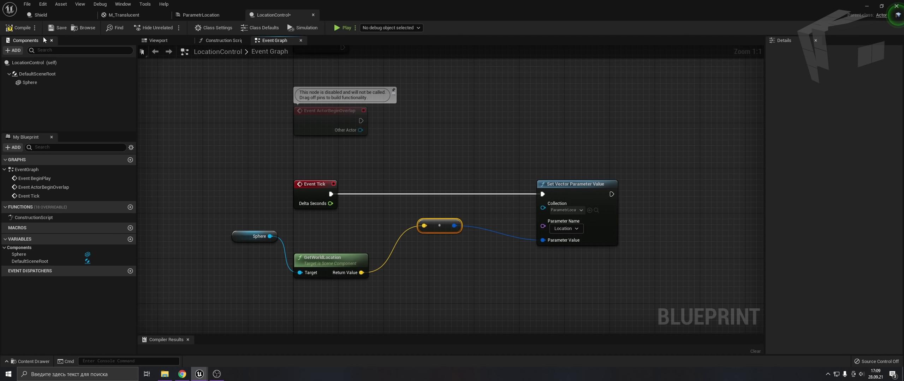
{"action": "left_click", "coordinate": [17, 31]}
Step: Place a LocationControl actor into the level and raise it beside the character
{"action": "left_click", "coordinate": [867, 6]}
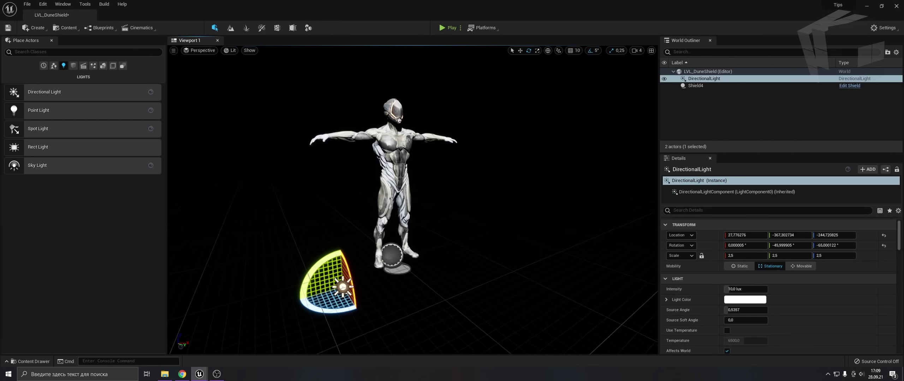
{"action": "key", "text": "ctrl+space"}
{"action": "mouse_move", "coordinate": [636, 255]}
{"action": "left_mouse_down"}
{"action": "mouse_move", "coordinate": [533, 228]}
{"action": "mouse_move", "coordinate": [362, 265]}
{"action": "left_mouse_up"}
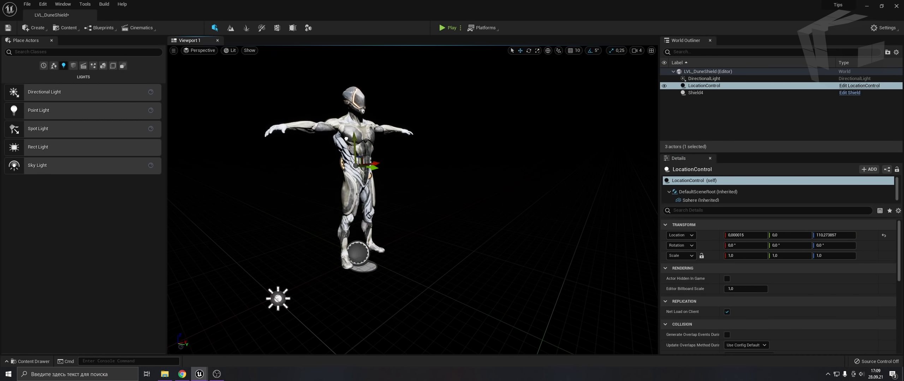
{"action": "right_click_drag", "start_coordinate": [388, 212], "coordinate": [424, 212]}
{"action": "left_click_drag", "start_coordinate": [363, 265], "coordinate": [349, 172]}
Step: Play-test, shift LocationControl sideways to about Y -205.23, retest, and save the level
{"action": "left_click", "coordinate": [446, 30]}
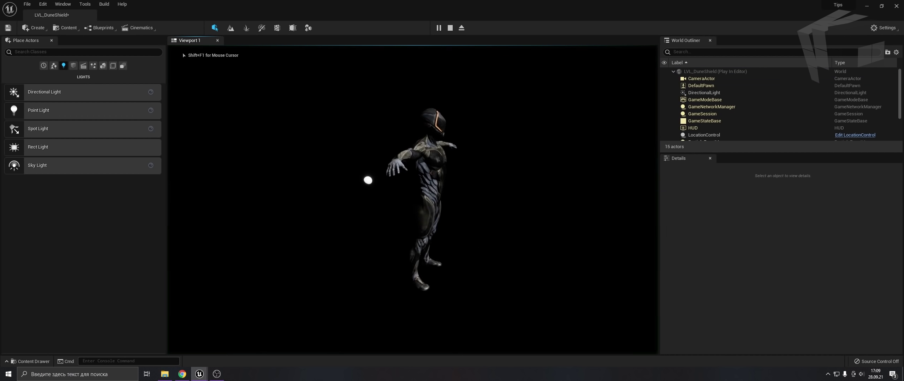
{"action": "key", "text": "Escape"}
{"action": "left_click_drag", "start_coordinate": [450, 193], "coordinate": [318, 191]}
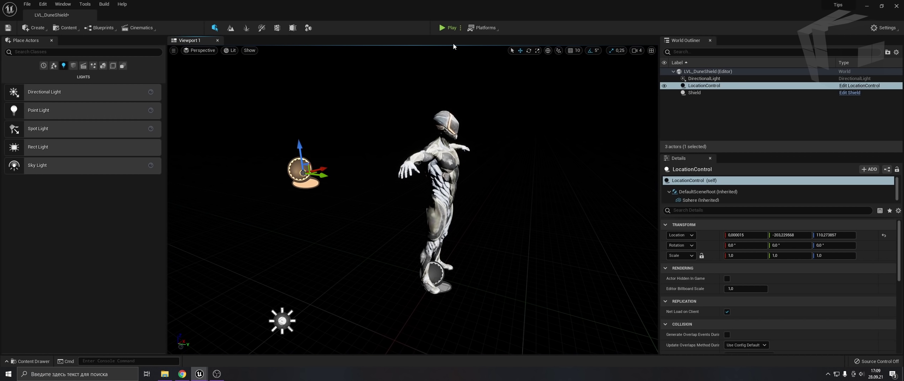
{"action": "left_click", "coordinate": [448, 27]}
{"action": "key", "text": "Escape"}
{"action": "key", "text": "ctrl+s"}
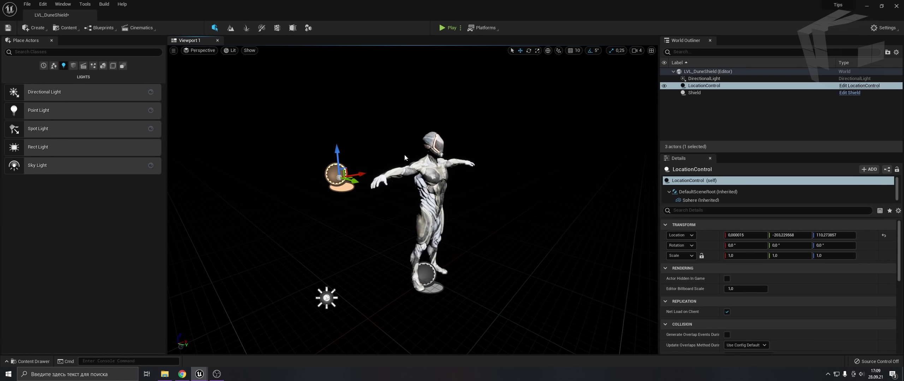
{"action": "key", "text": "ctrl+space"}
Step: Create and open a new Level Sequence named 'Animat'
{"action": "right_click", "coordinate": [260, 328]}
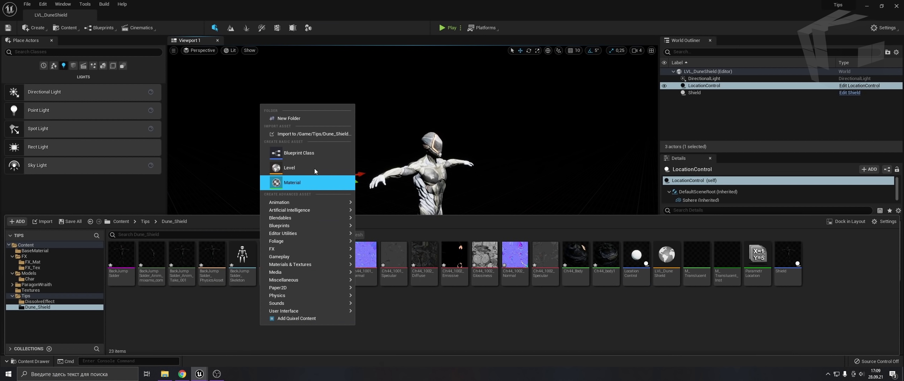
{"action": "mouse_move", "coordinate": [325, 201]}
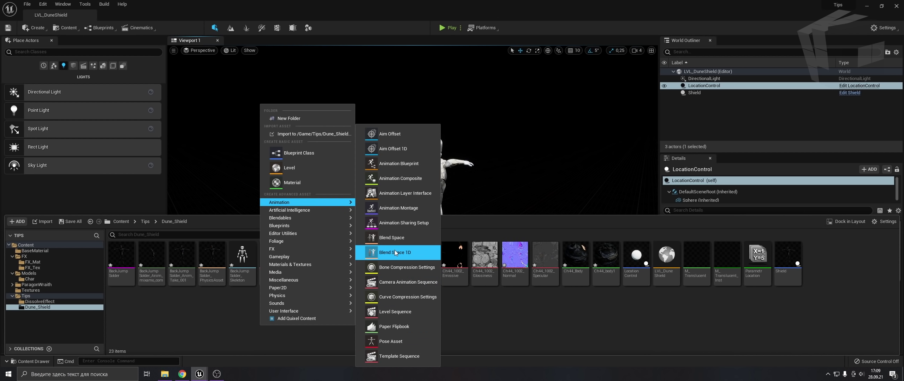
{"action": "left_click", "coordinate": [398, 312]}
{"action": "type", "text": "Animat"}
{"action": "key", "text": "Return"}
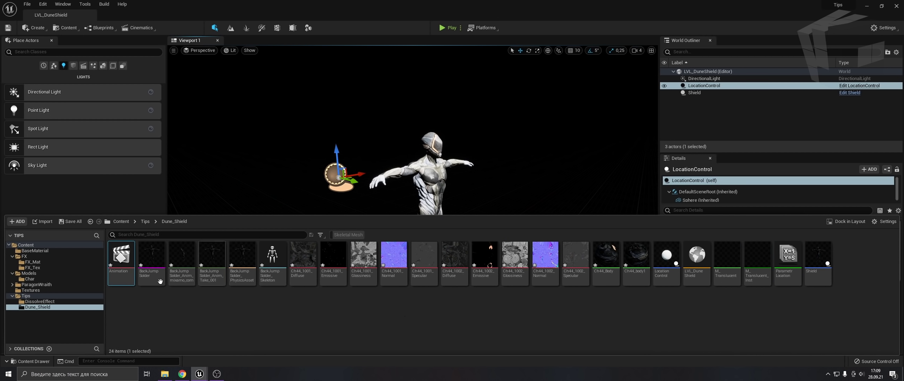
{"action": "double_click", "coordinate": [122, 256]}
{"action": "mouse_move", "coordinate": [682, 148]}
{"action": "left_mouse_down"}
{"action": "mouse_move", "coordinate": [499, 148]}
{"action": "mouse_move", "coordinate": [463, 188]}
{"action": "left_mouse_up"}
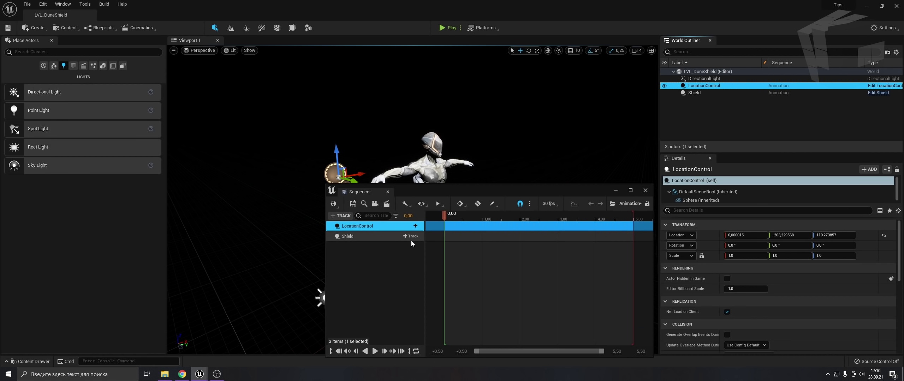
Step: Add an Event track to Shield, playhead at about 0.5 s, playback ending near 2 s
{"action": "left_click", "coordinate": [414, 237]}
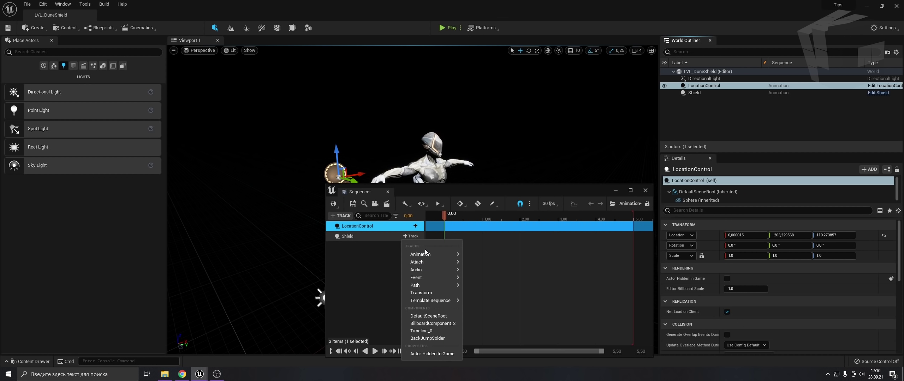
{"action": "mouse_move", "coordinate": [435, 278]}
{"action": "left_click", "coordinate": [479, 280]}
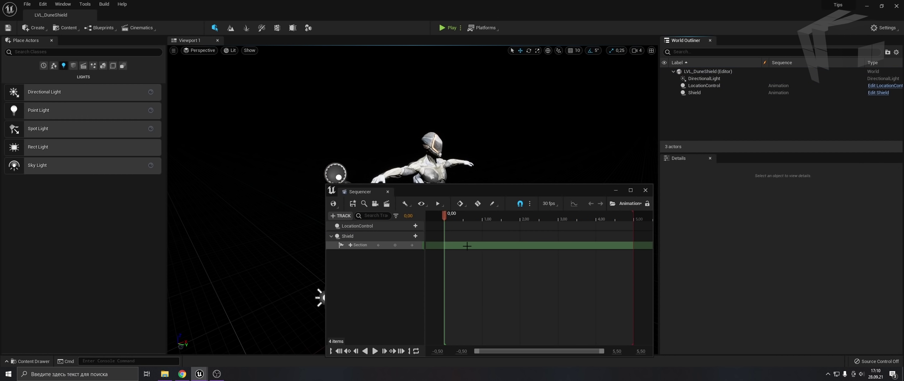
{"action": "left_click_drag", "start_coordinate": [442, 243], "coordinate": [469, 245]}
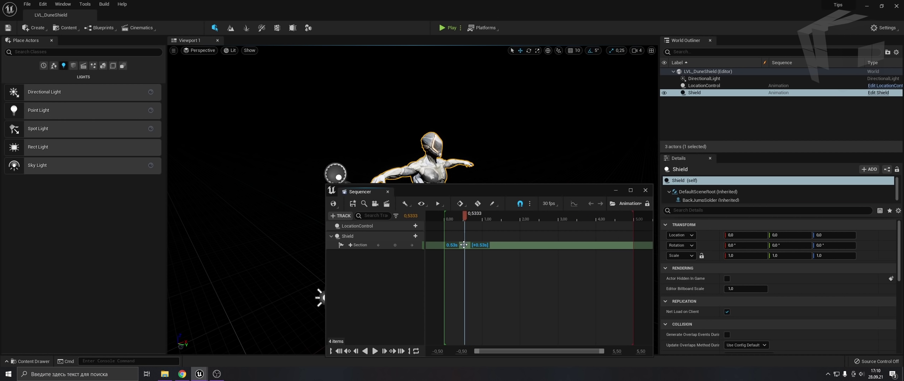
{"action": "left_click_drag", "start_coordinate": [633, 219], "coordinate": [520, 219]}
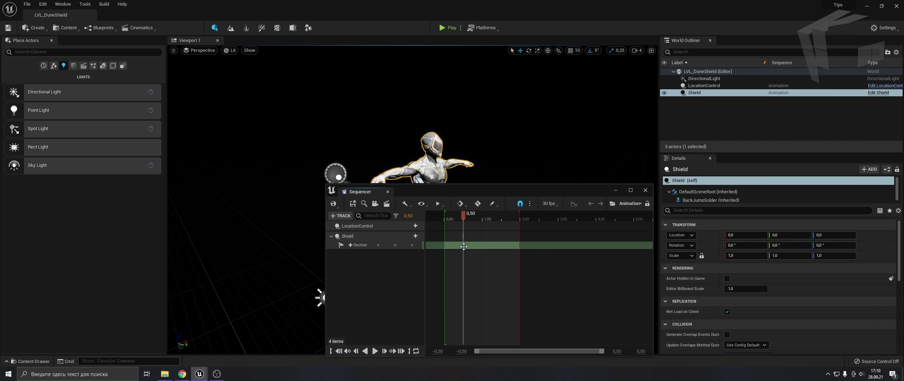
Step: Attach LocationControl to Shield's LeftArm socket, with the section starting at 0.00
{"action": "left_click", "coordinate": [408, 226]}
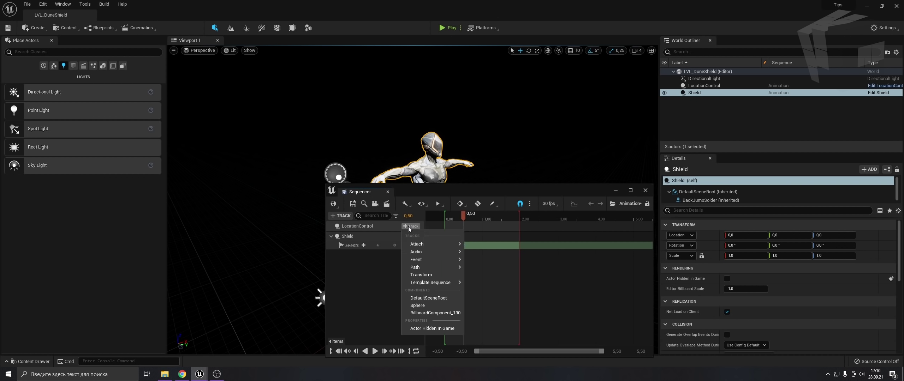
{"action": "mouse_move", "coordinate": [423, 244]}
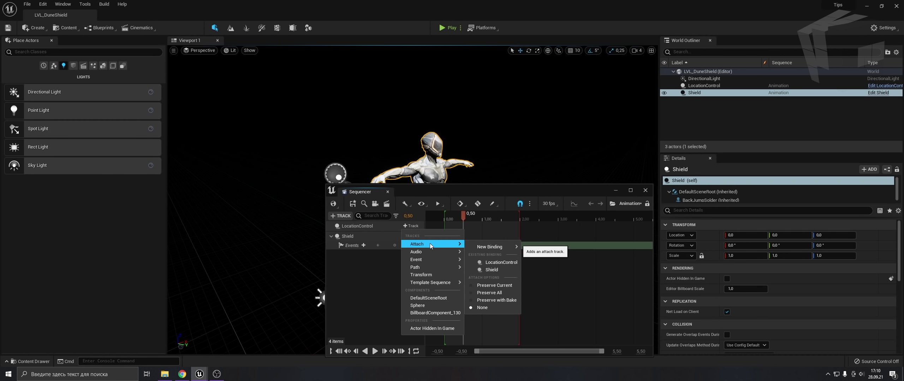
{"action": "left_click", "coordinate": [492, 270]}
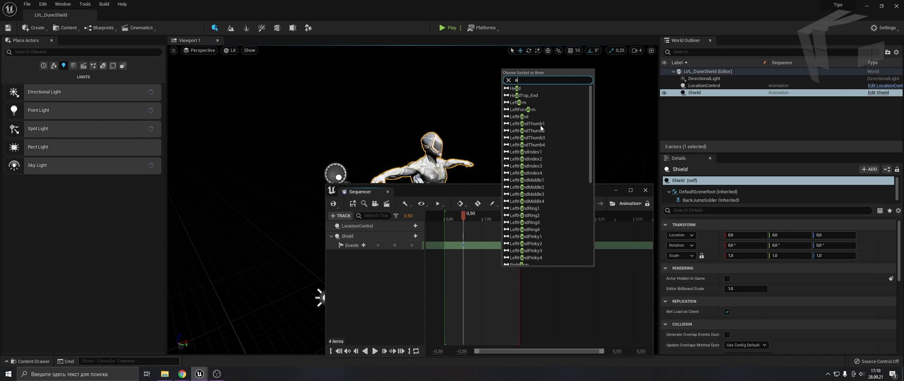
{"action": "type", "text": "arm"}
{"action": "left_click", "coordinate": [519, 88]}
{"action": "left_click_drag", "start_coordinate": [464, 236], "coordinate": [444, 235]}
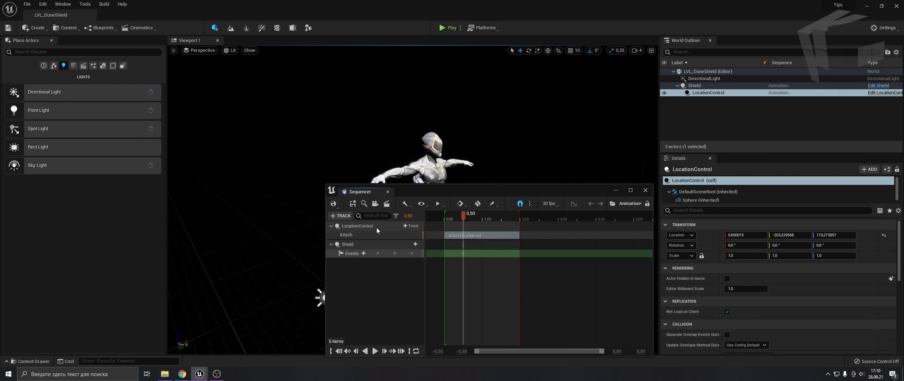
Step: Add a Transform track to LocationControl with location 0, then open the event key's director handler
{"action": "left_click", "coordinate": [412, 226]}
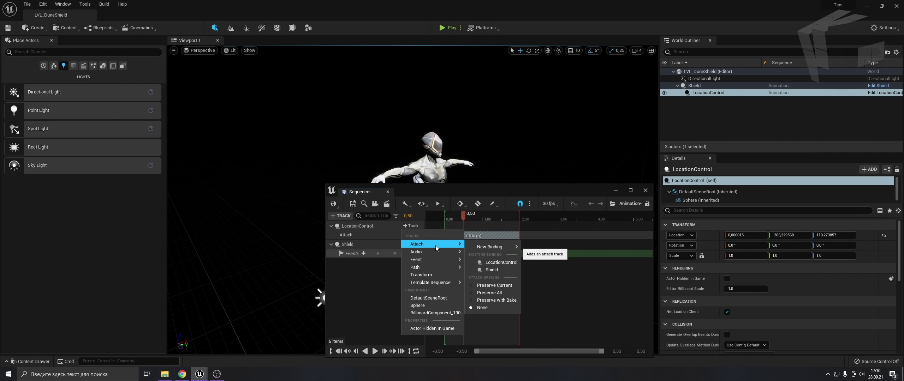
{"action": "left_click", "coordinate": [445, 277]}
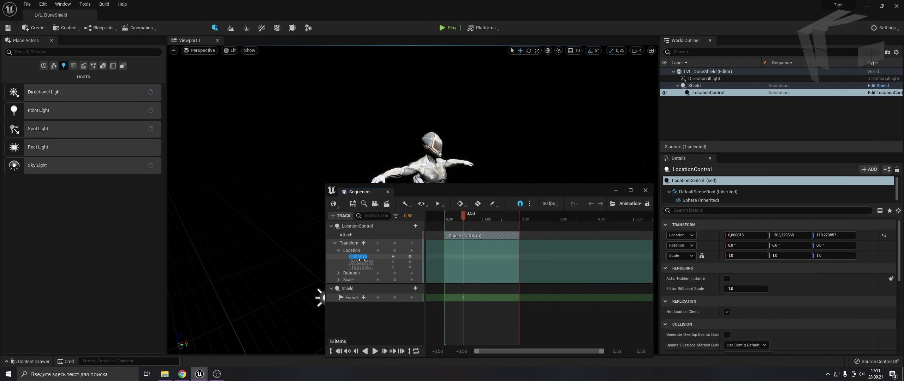
{"action": "left_click", "coordinate": [351, 267]}
{"action": "type", "text": "0"}
{"action": "key", "text": "Return"}
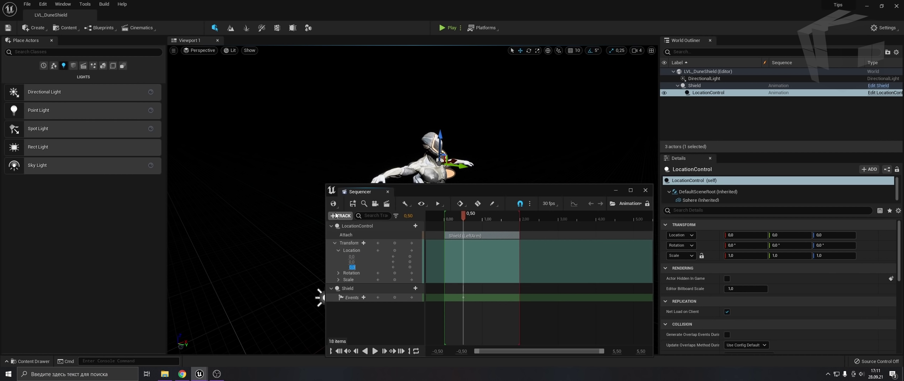
{"action": "double_click", "coordinate": [463, 297]}
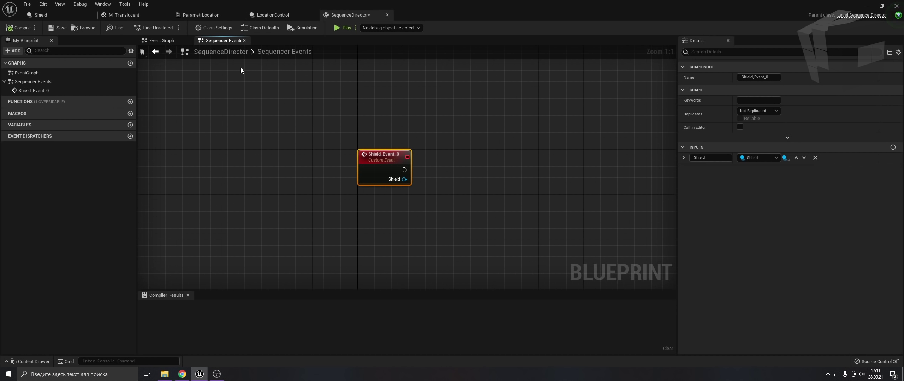
Step: In the Shield blueprint, add a custom event AnimationEvent wired to the Branch and compile
{"action": "left_click", "coordinate": [41, 15]}
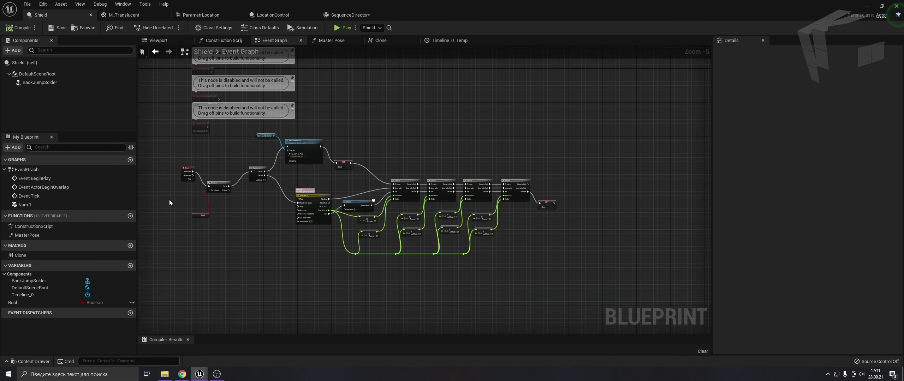
{"action": "scroll", "coordinate": [329, 202], "scroll_direction": "up", "scroll_amount": 3}
{"action": "left_click", "coordinate": [310, 201]}
{"action": "scroll", "coordinate": [293, 186], "scroll_direction": "up", "scroll_amount": 2}
{"action": "right_click", "coordinate": [271, 165]}
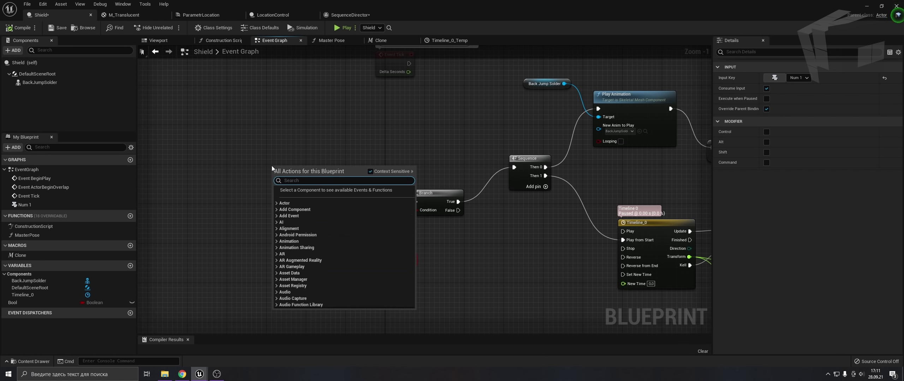
{"action": "type", "text": "cust"}
{"action": "key", "text": "Return"}
{"action": "type", "text": "AnimationEvent"}
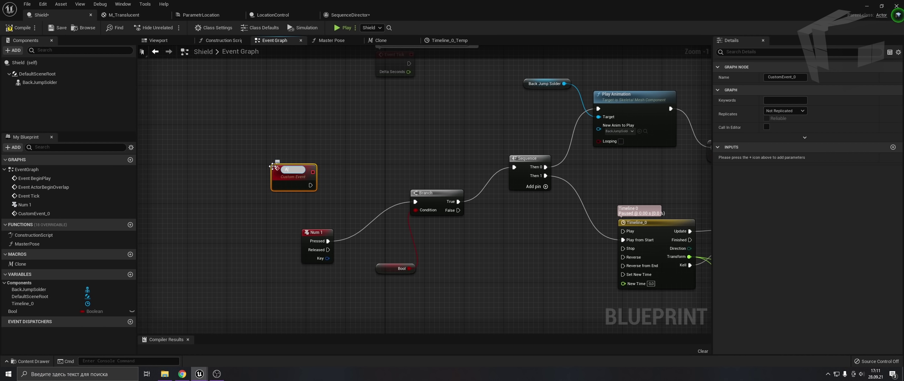
{"action": "left_click", "coordinate": [392, 148]}
{"action": "left_click_drag", "start_coordinate": [315, 183], "coordinate": [416, 202]}
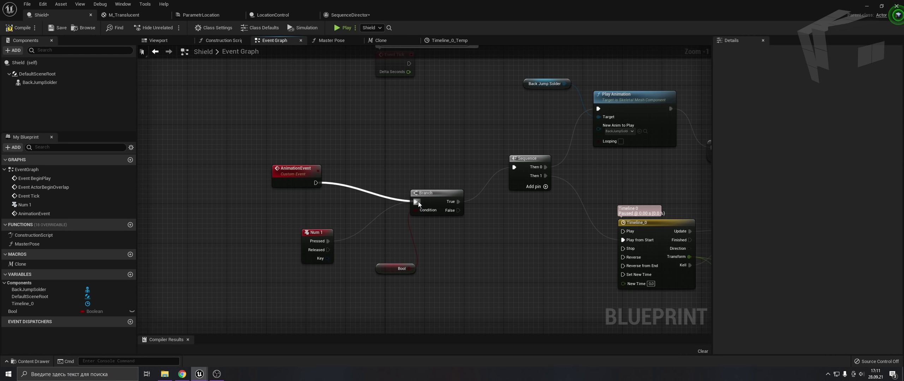
{"action": "left_click", "coordinate": [17, 29]}
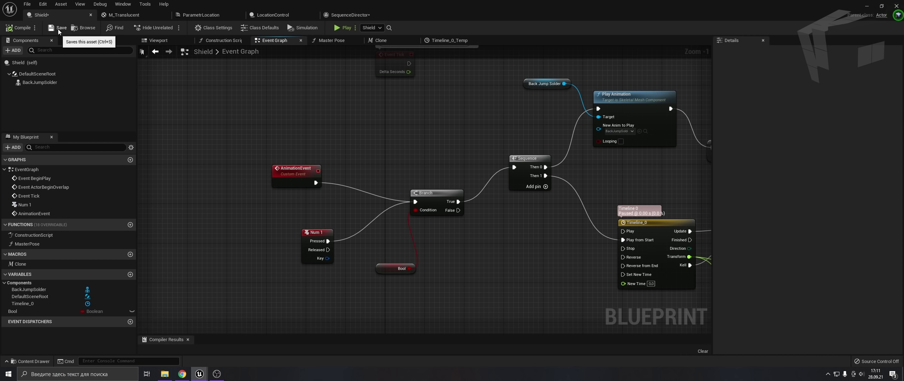
Step: Make Shield_Event_0 call Animation Event with Shield as Target and compile SequenceDirector
{"action": "left_click", "coordinate": [360, 16]}
{"action": "left_click", "coordinate": [464, 179]}
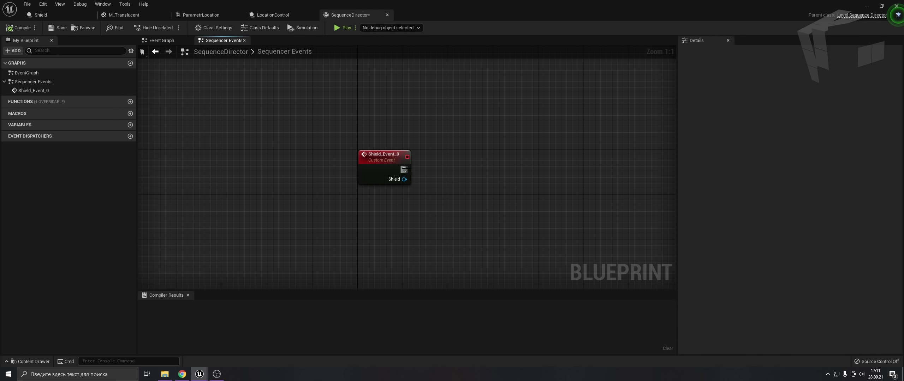
{"action": "left_click_drag", "start_coordinate": [447, 166], "coordinate": [448, 166]}
{"action": "type", "text": "AnimationEvent"}
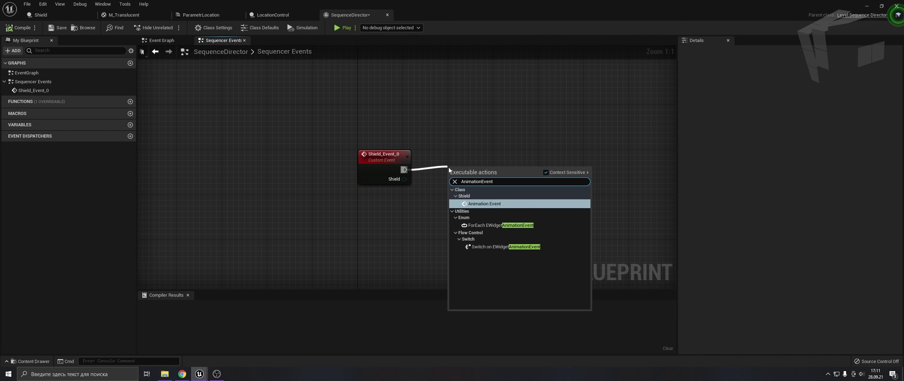
{"action": "key", "text": "Return"}
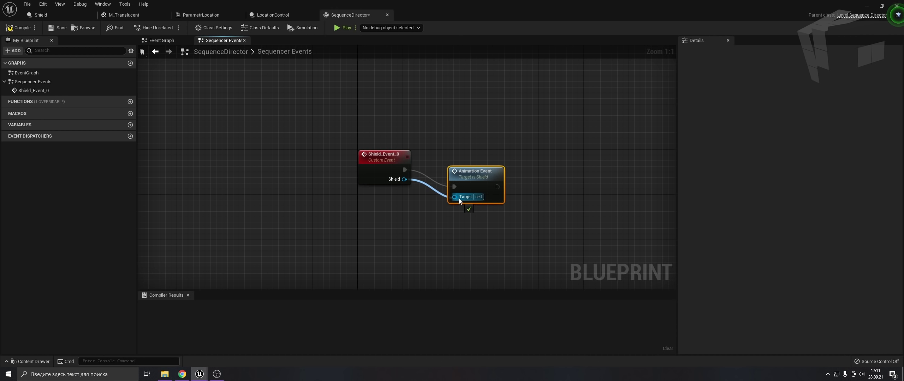
{"action": "left_click_drag", "start_coordinate": [459, 198], "coordinate": [486, 159]}
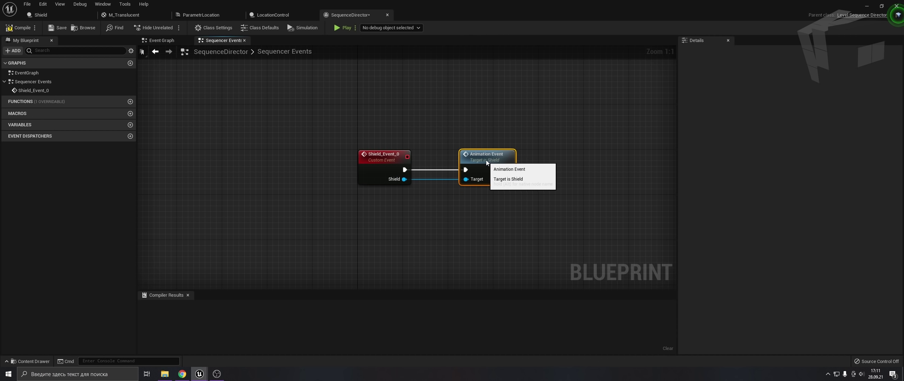
{"action": "left_click", "coordinate": [18, 28]}
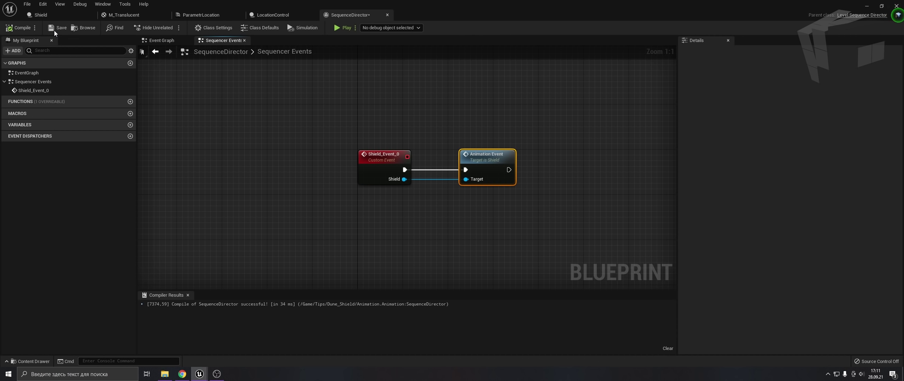
{"action": "left_click", "coordinate": [866, 7]}
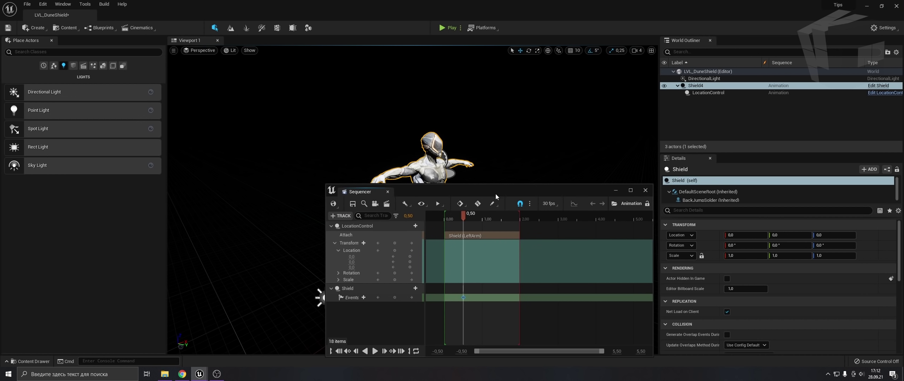
Step: Simulate the level and play the sequence to preview the cyan clone effect
{"action": "left_click_drag", "start_coordinate": [495, 193], "coordinate": [652, 111]}
{"action": "left_click", "coordinate": [461, 28]}
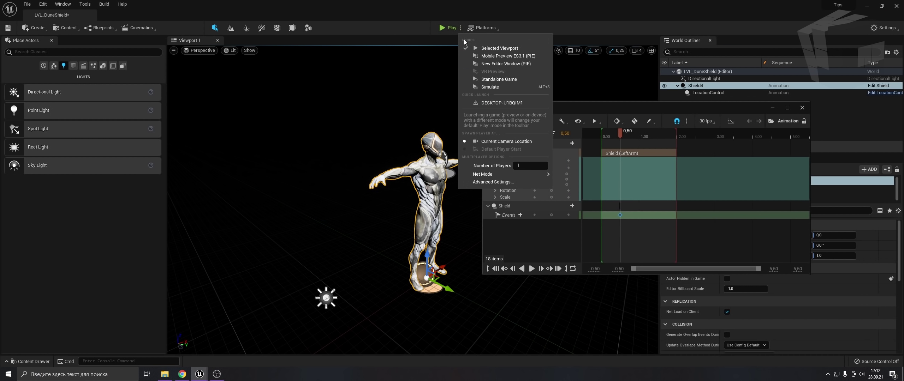
{"action": "left_click", "coordinate": [489, 89]}
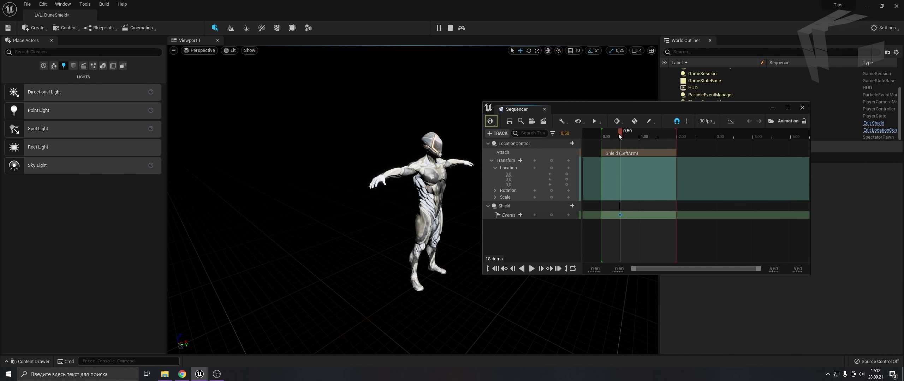
{"action": "left_click", "coordinate": [530, 270]}
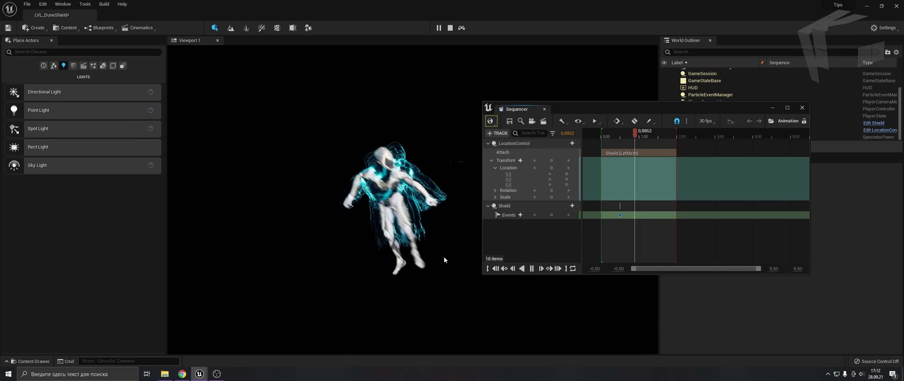
{"action": "key", "text": "Escape"}
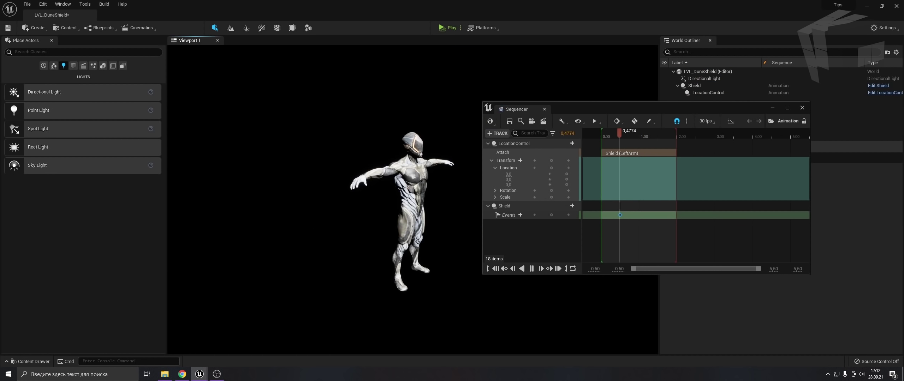
Step: Open the M_Translucent_Inst material instance from the Content Drawer
{"action": "key", "text": "ctrl+space"}
{"action": "left_click_drag", "start_coordinate": [696, 109], "coordinate": [679, 84]}
{"action": "double_click", "coordinate": [757, 258]}
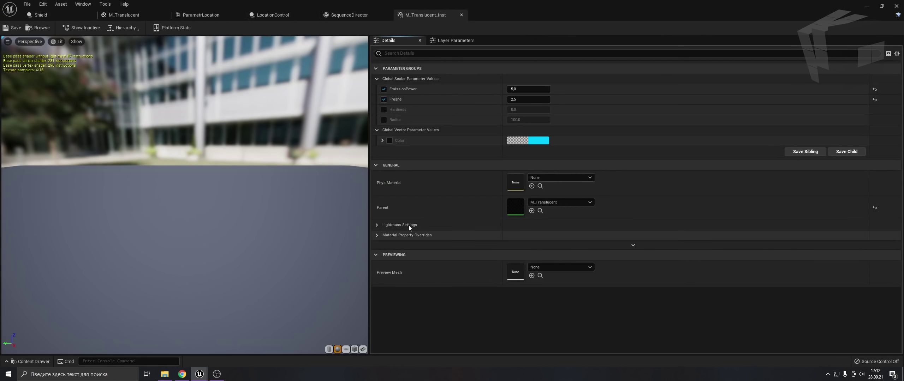
Step: Override Radius to 50.0 in M_Translucent_Inst and replay the sequence in the level
{"action": "left_click", "coordinate": [384, 120]}
{"action": "left_click", "coordinate": [523, 120]}
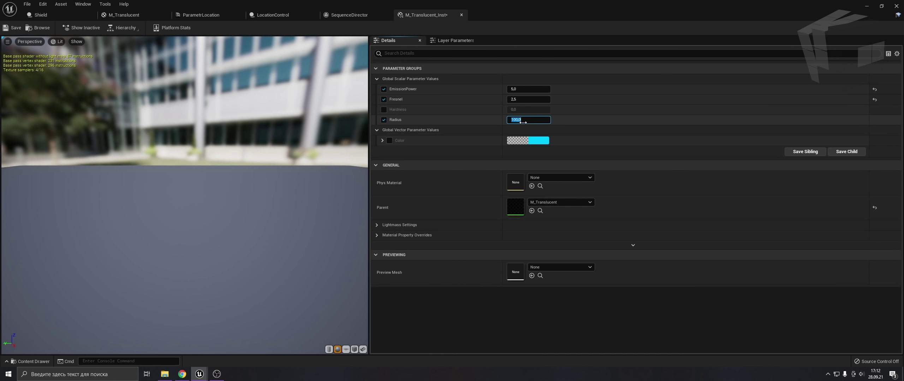
{"action": "type", "text": "90"}
{"action": "type", "text": "50"}
{"action": "key", "text": "Return"}
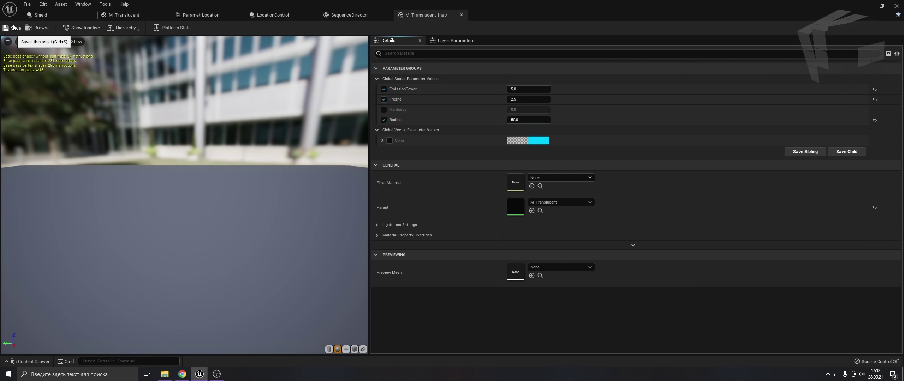
{"action": "left_click", "coordinate": [864, 6]}
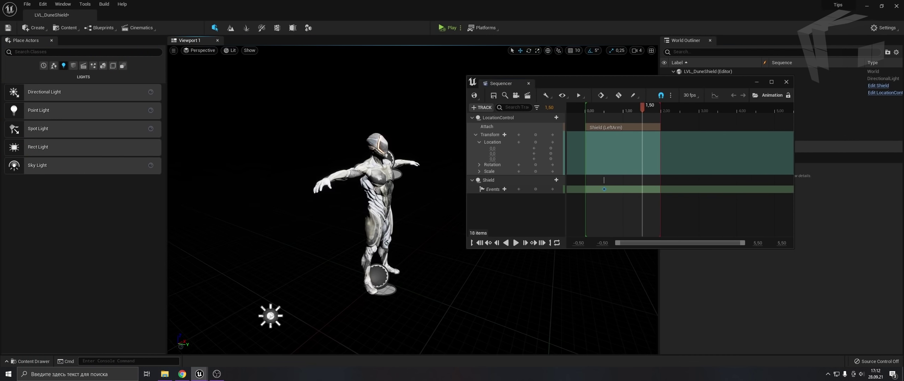
{"action": "left_click", "coordinate": [515, 243]}
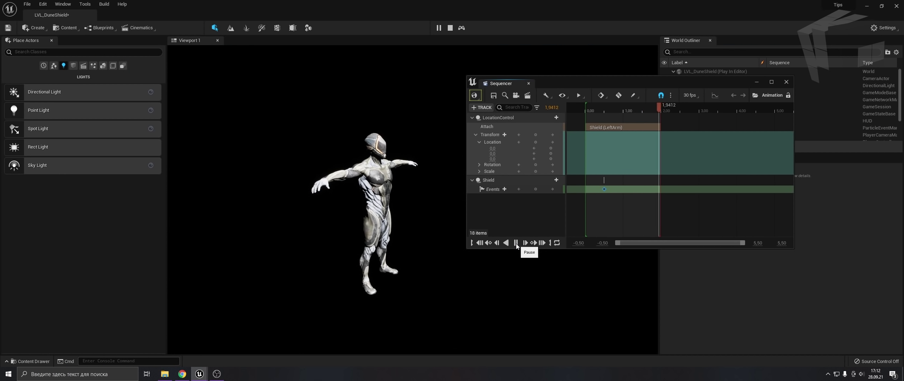
{"action": "left_click", "coordinate": [757, 81]}
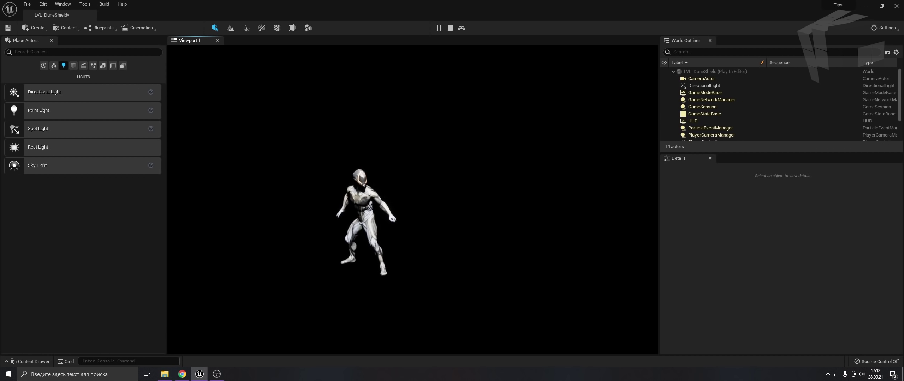